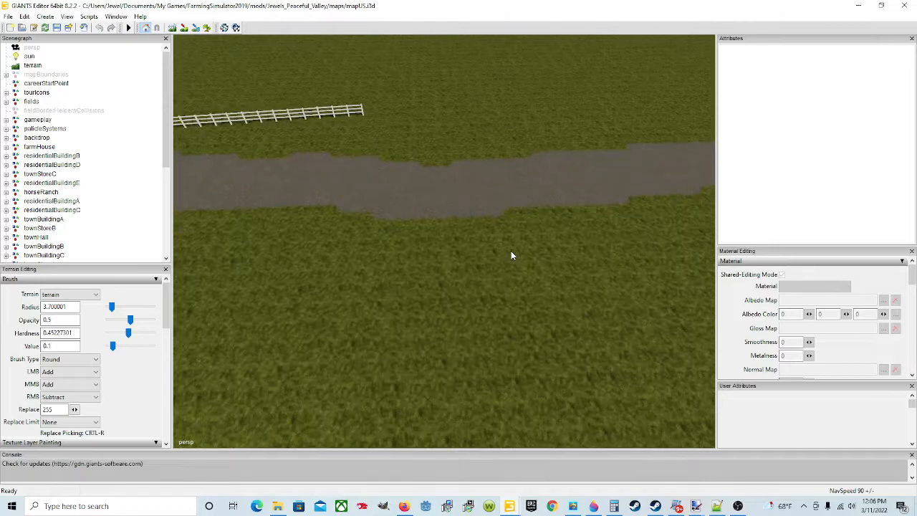
- Survey the open grassland around the gravel road, white fence, flagpole and farmhouse on the Peaceful Valley map
scroll(501, 194, up, 3)
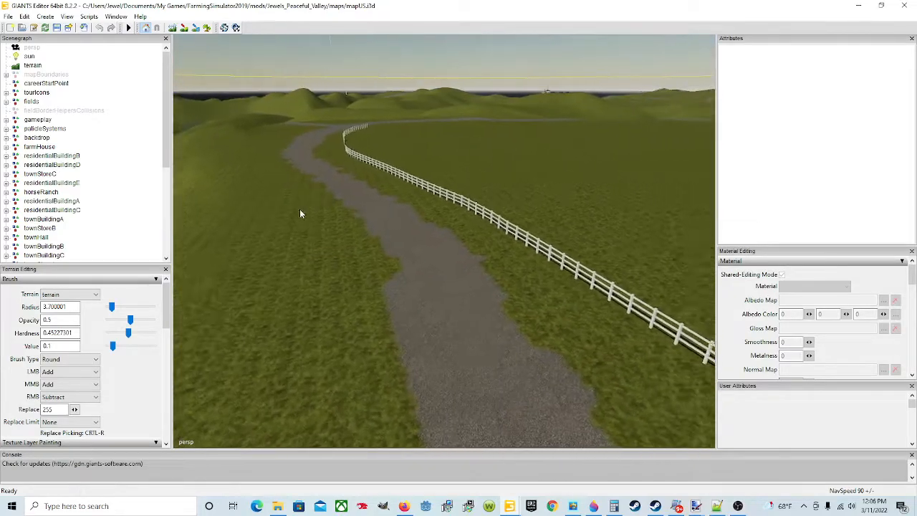
scroll(429, 270, down, 3)
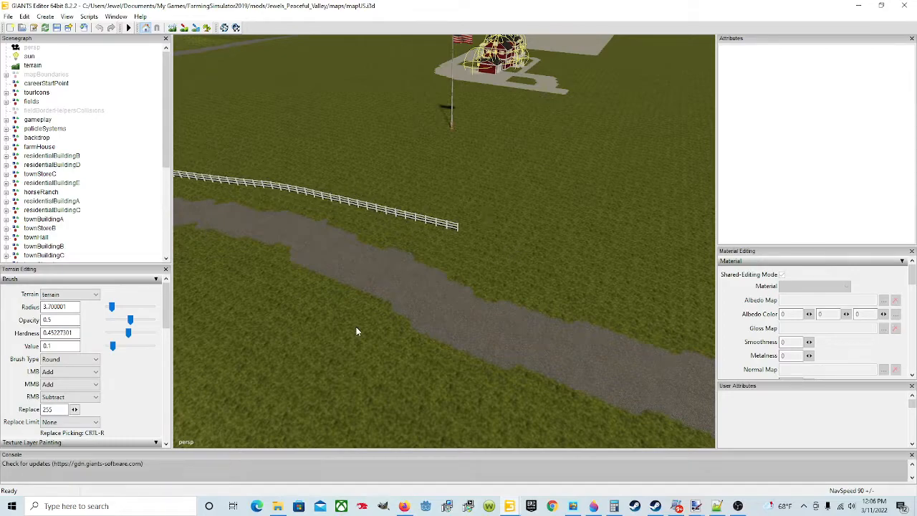
alt+drag(356, 331, 397, 283)
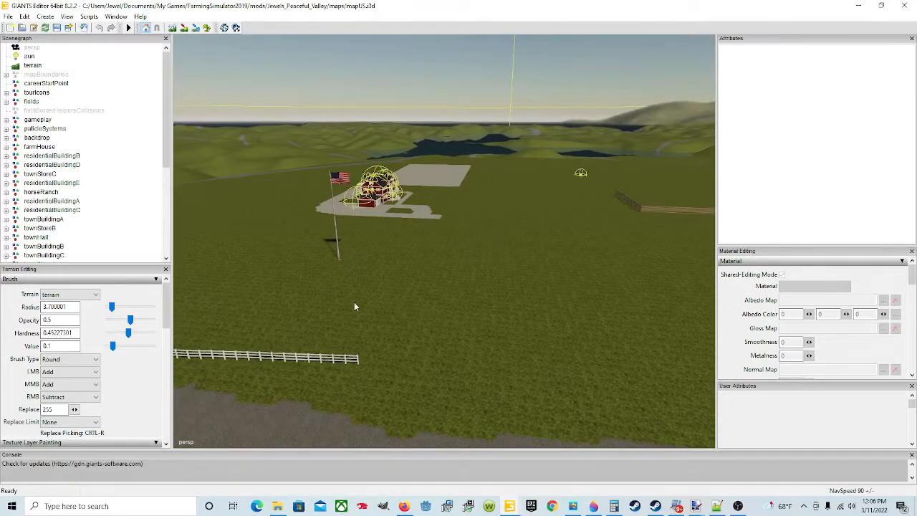
alt+drag(354, 307, 378, 333)
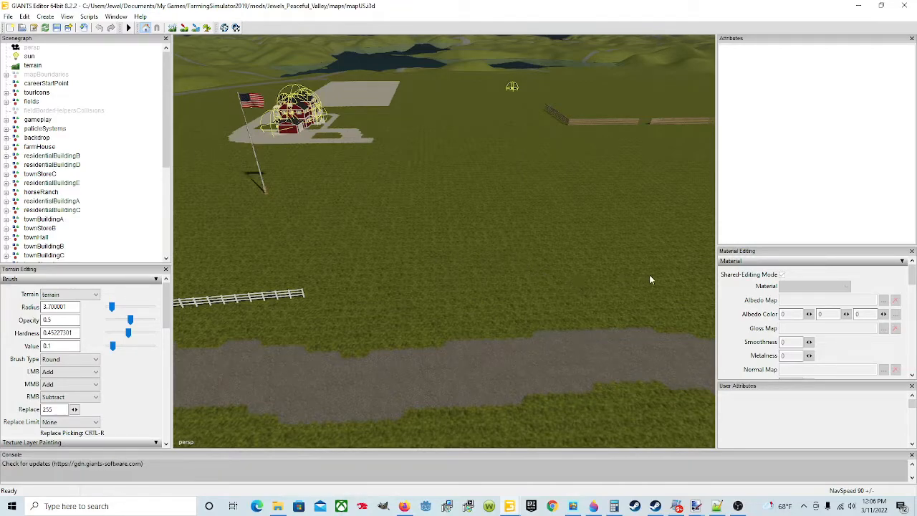
right_drag(501, 338, 507, 311)
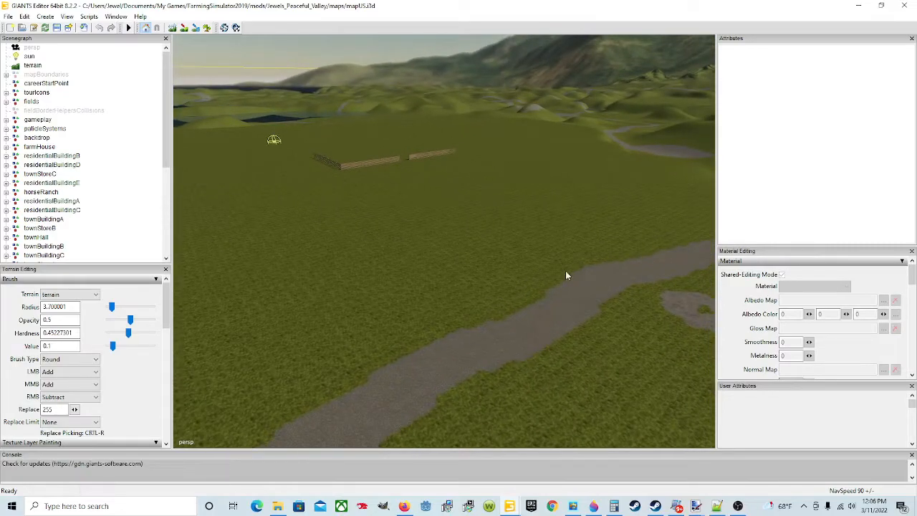
right_drag(543, 265, 548, 265)
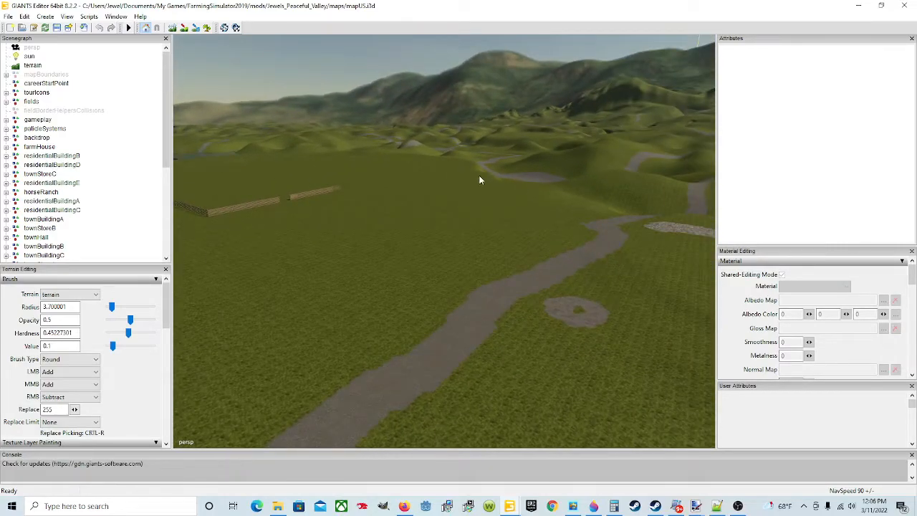
right_drag(261, 174, 328, 180)
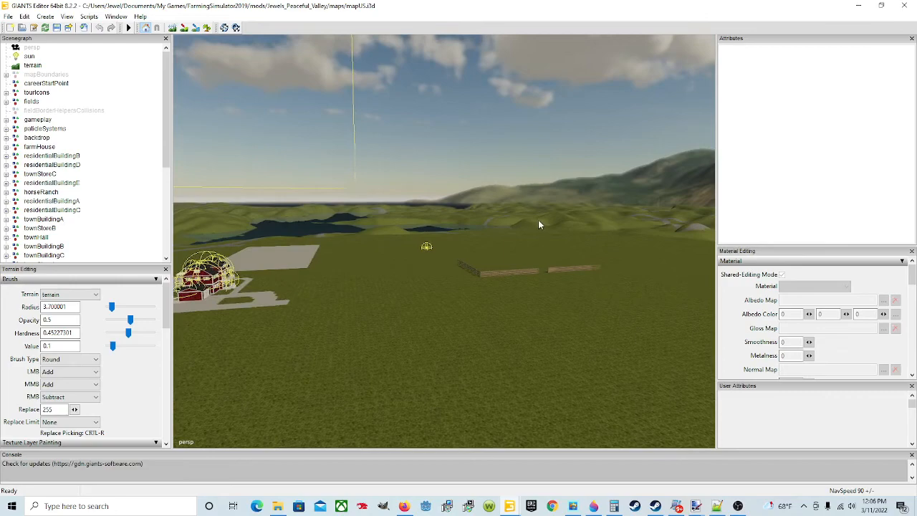
right_drag(305, 253, 448, 241)
right_drag(525, 314, 643, 238)
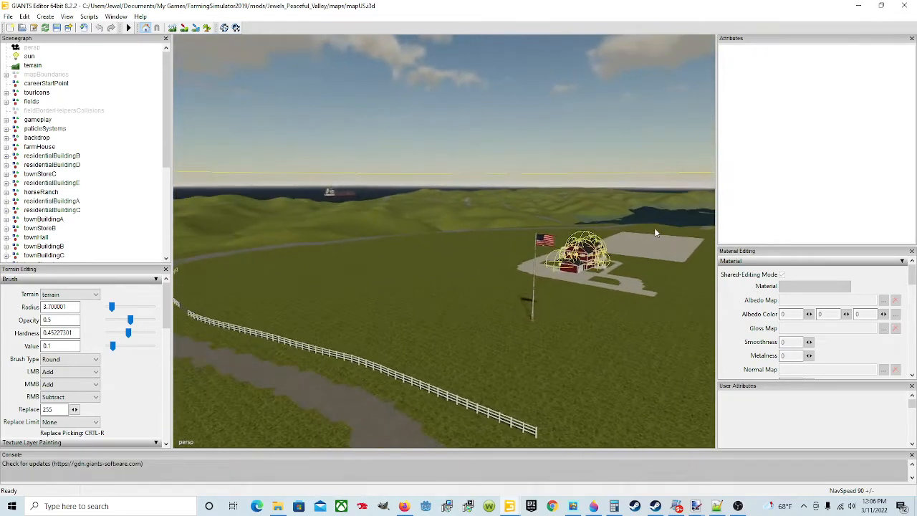
right_drag(230, 268, 500, 312)
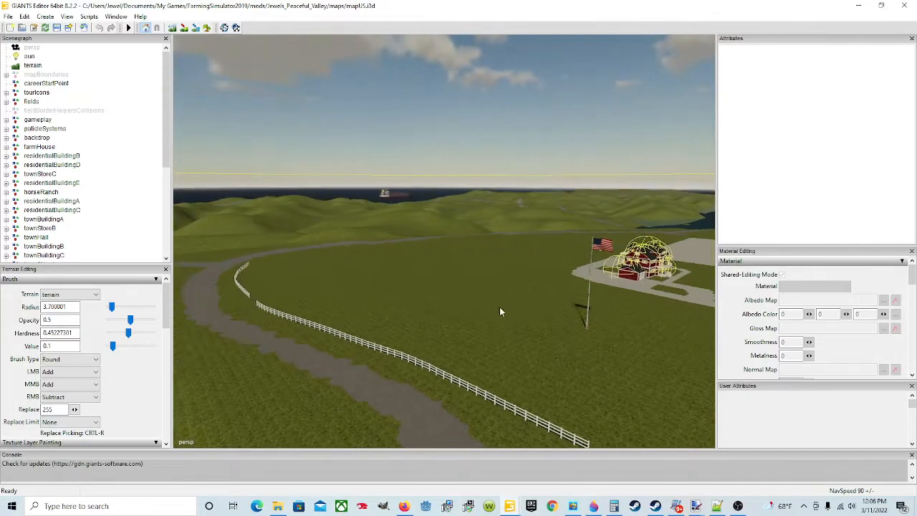
right_drag(295, 285, 573, 396)
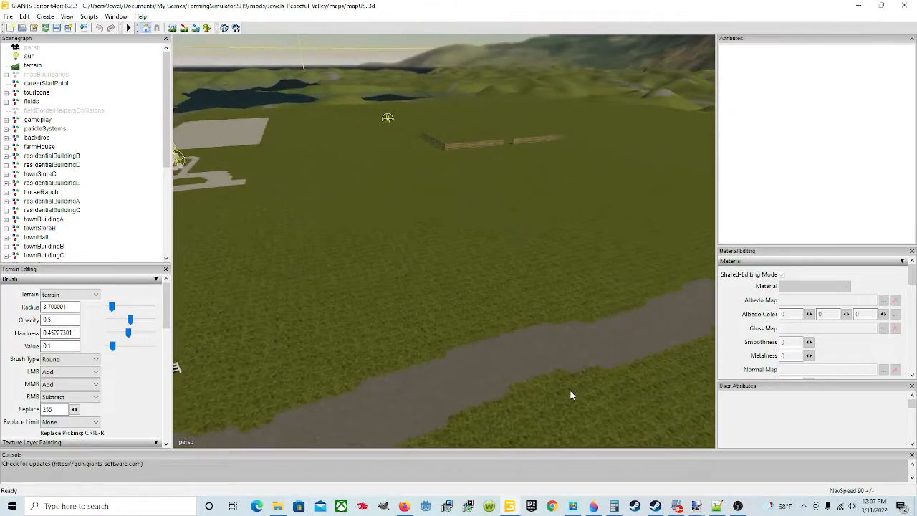
right_drag(459, 361, 429, 325)
- Inspect the red farmhouse up close, including the bicycle, wheelbarrow, front porch and surrounding gravel yard
key(w)
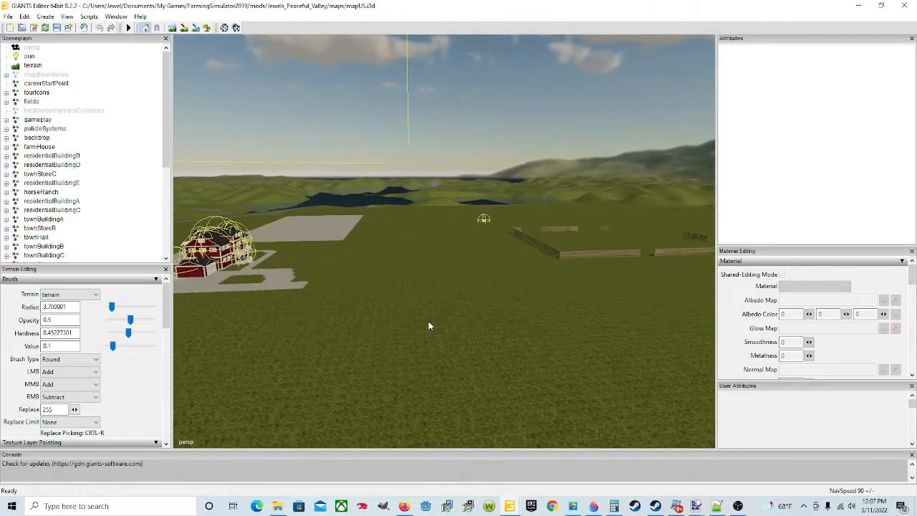
right_drag(487, 307, 427, 305)
key(w)
right_drag(624, 350, 541, 317)
alt+drag(540, 314, 504, 274)
scroll(504, 274, up, 5)
right_drag(471, 316, 405, 303)
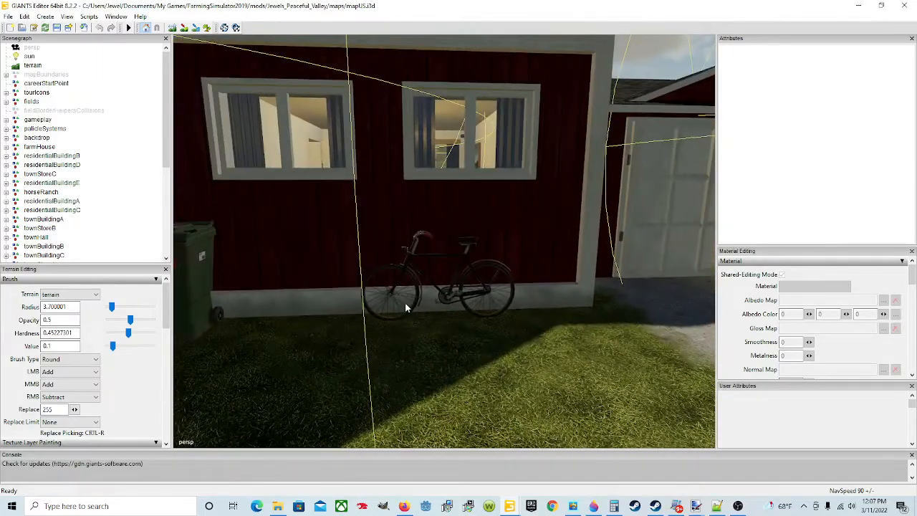
right_drag(461, 294, 519, 335)
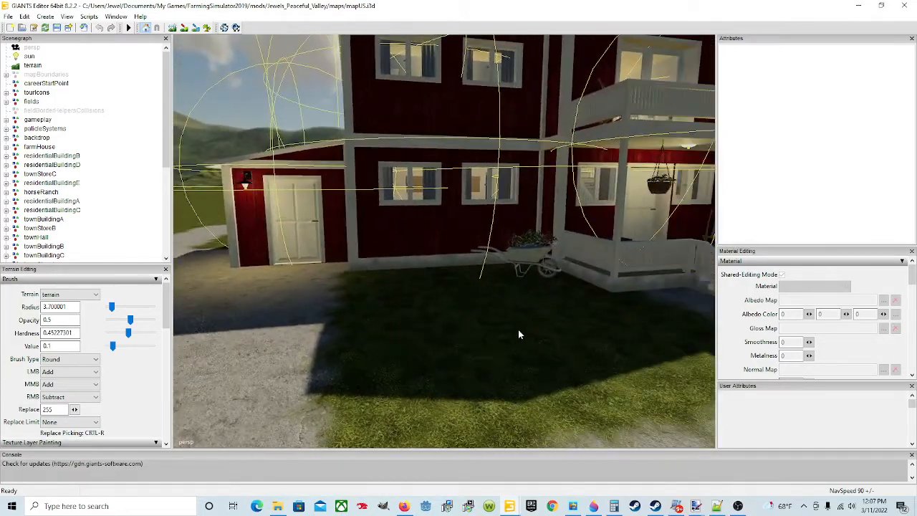
right_drag(541, 268, 528, 241)
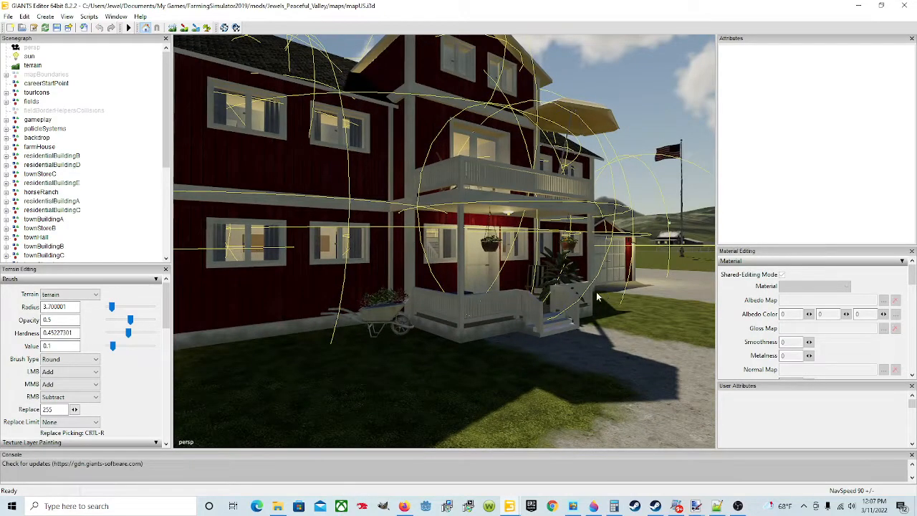
scroll(435, 318, down, 15)
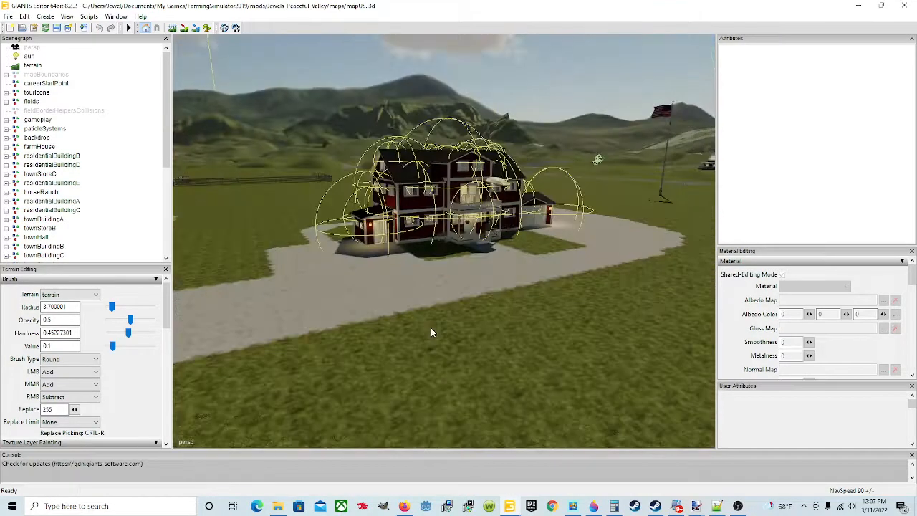
right_drag(431, 332, 489, 332)
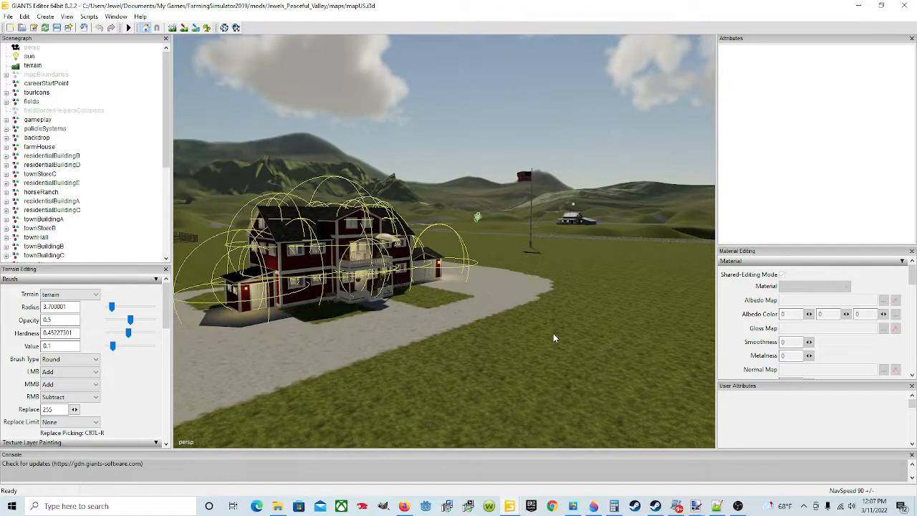
- Switch to the GIANTS Editor window with the WaterOriginalKeeptest map and select the plastic box beside the storage building
mouse_move(531, 506)
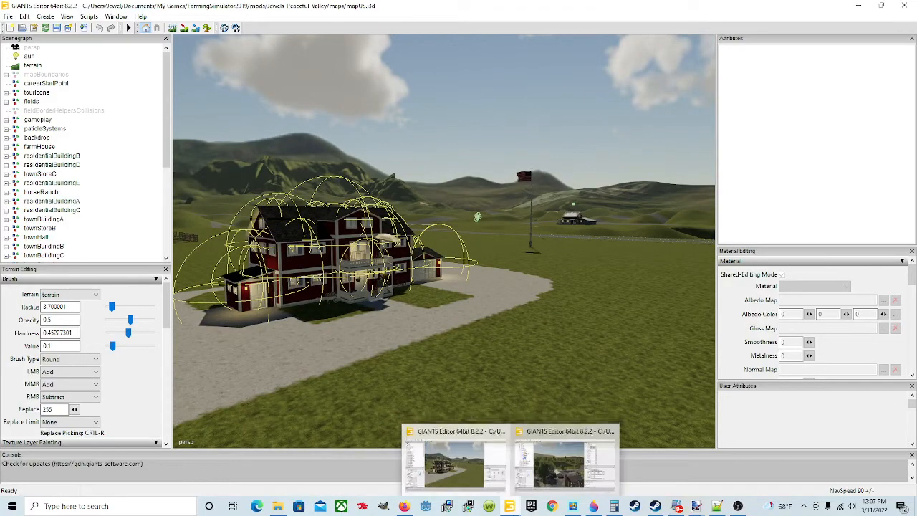
click(560, 474)
scroll(430, 337, up, 5)
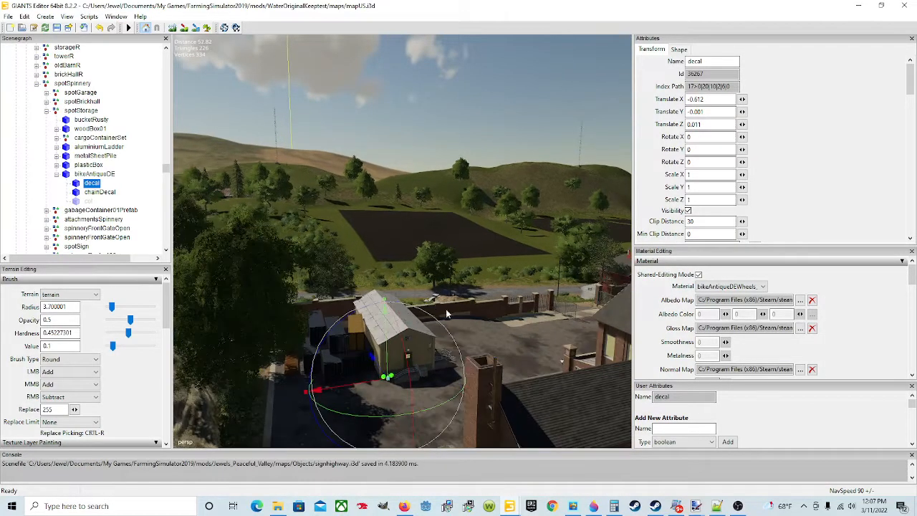
alt+drag(451, 298, 562, 325)
scroll(349, 293, up, 3)
click(351, 267)
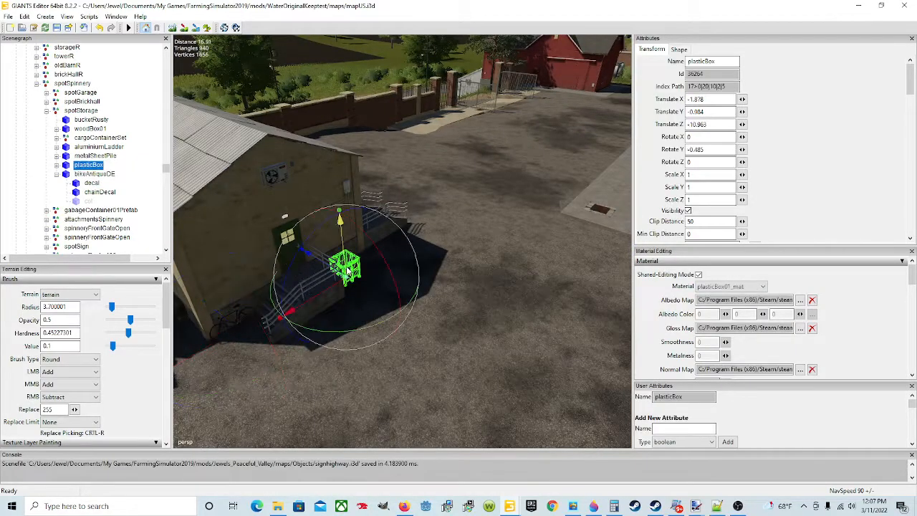
alt+drag(351, 267, 395, 294)
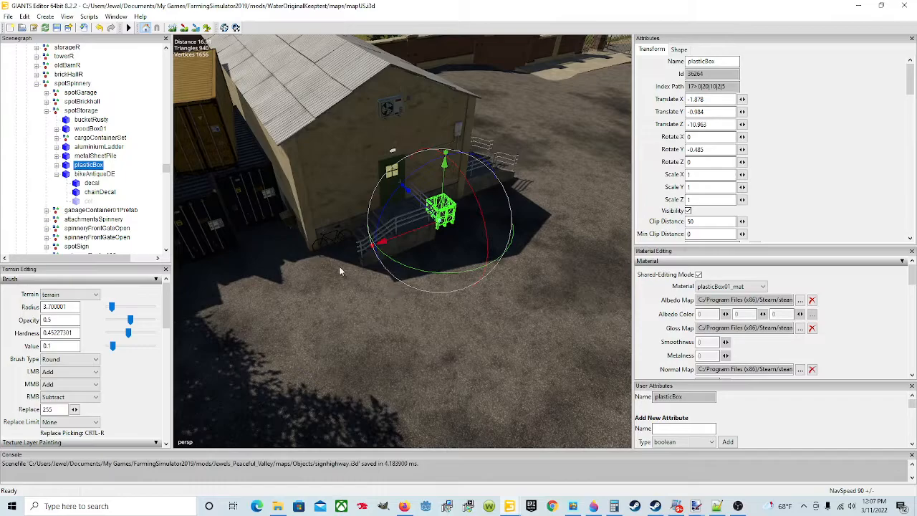
- Inspect the antique bicycle leaning against the storage building and the props outside the brick garage
click(331, 245)
scroll(332, 244, up, 5)
alt+drag(346, 247, 322, 237)
scroll(322, 237, up, 4)
alt+drag(364, 217, 415, 190)
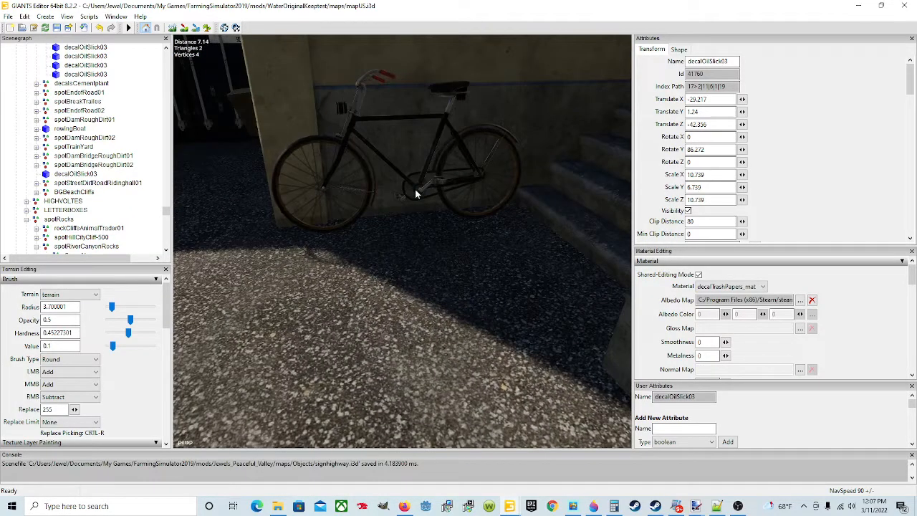
scroll(412, 191, down, 5)
alt+drag(449, 284, 527, 300)
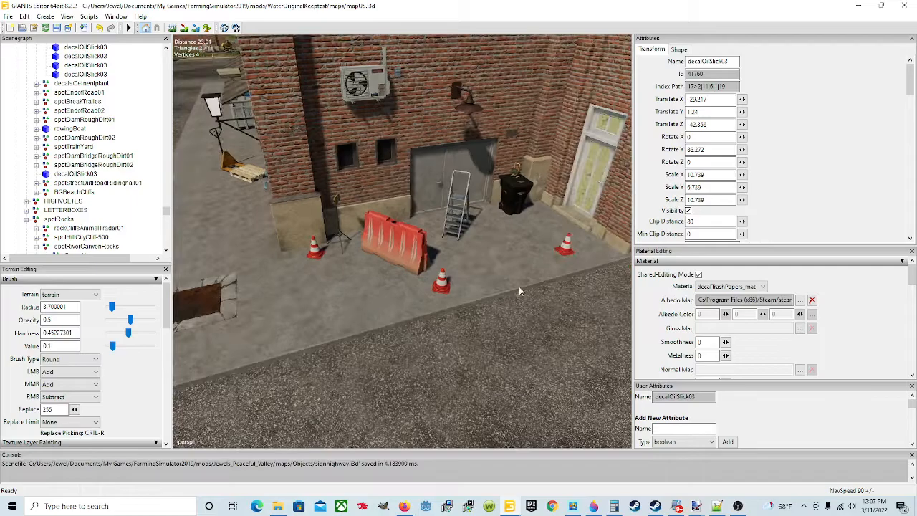
- Select the spotlight of the lamp on top of the black garbage bin and examine it up close
click(525, 202)
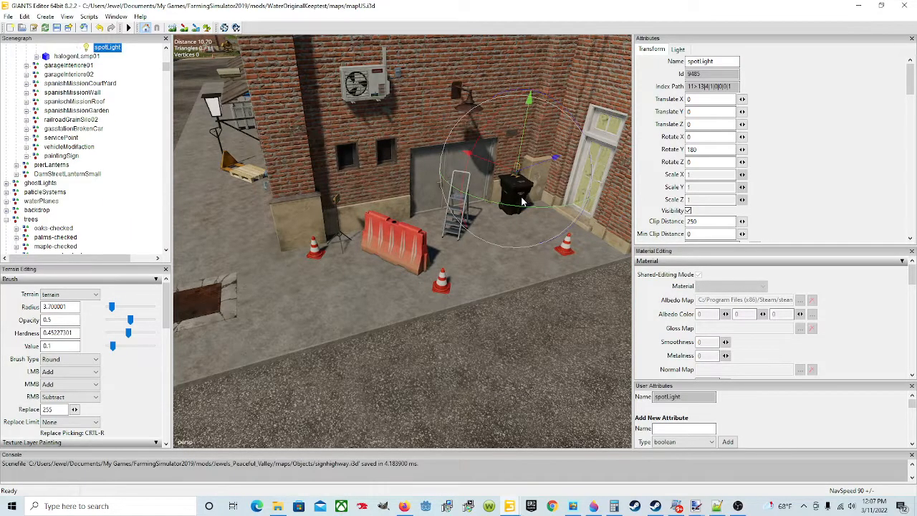
alt+drag(476, 302, 319, 313)
scroll(492, 285, up, 2)
scroll(445, 302, down, 2)
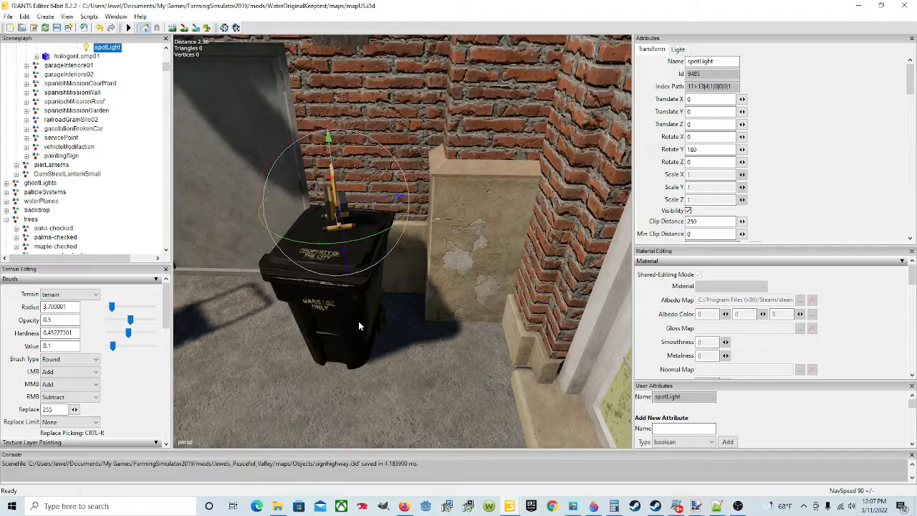
scroll(358, 321, down, 2)
scroll(386, 243, up, 3)
scroll(386, 248, down, 2)
mouse_move(386, 248)
alt+mouse_down()
mouse_move(437, 269)
mouse_move(370, 257)
alt+mouse_up()
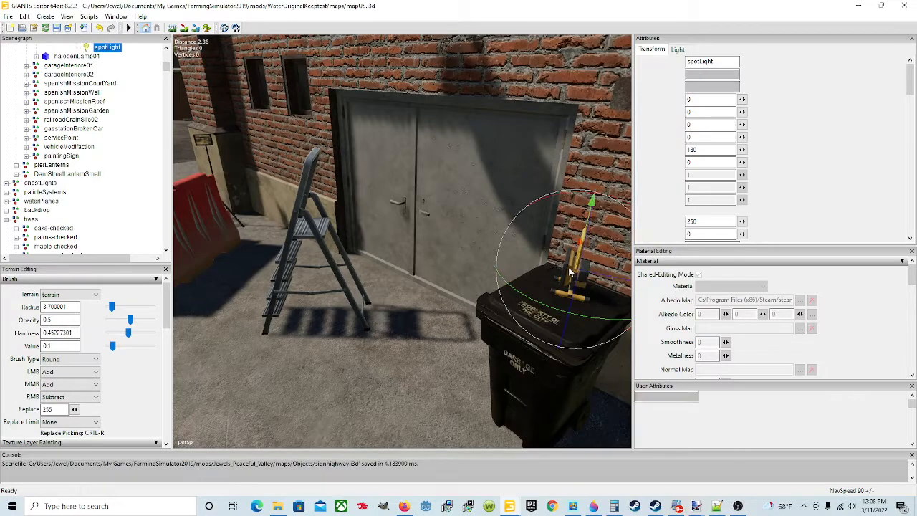
- Check the lamp nodes under garageOutside and select halogenLamp02, the lamp standing on the garbage bin
scroll(99, 190, up, 2)
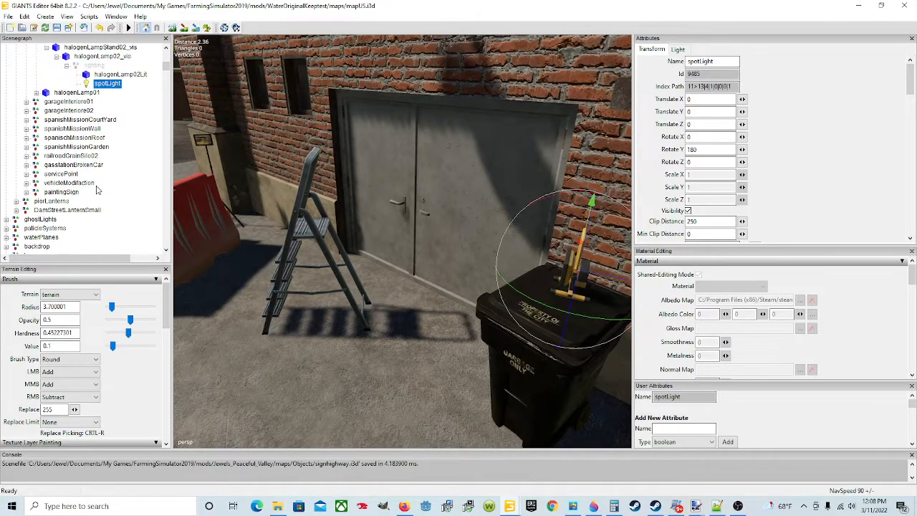
click(99, 85)
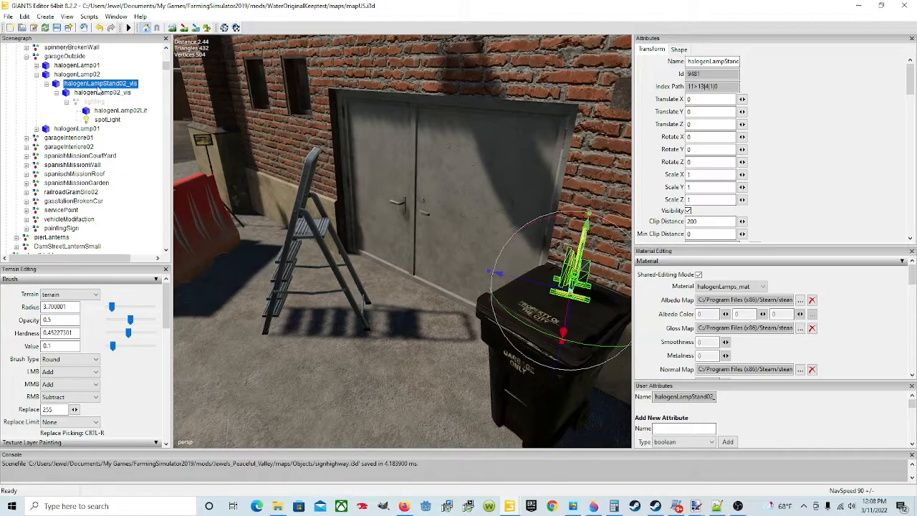
click(95, 75)
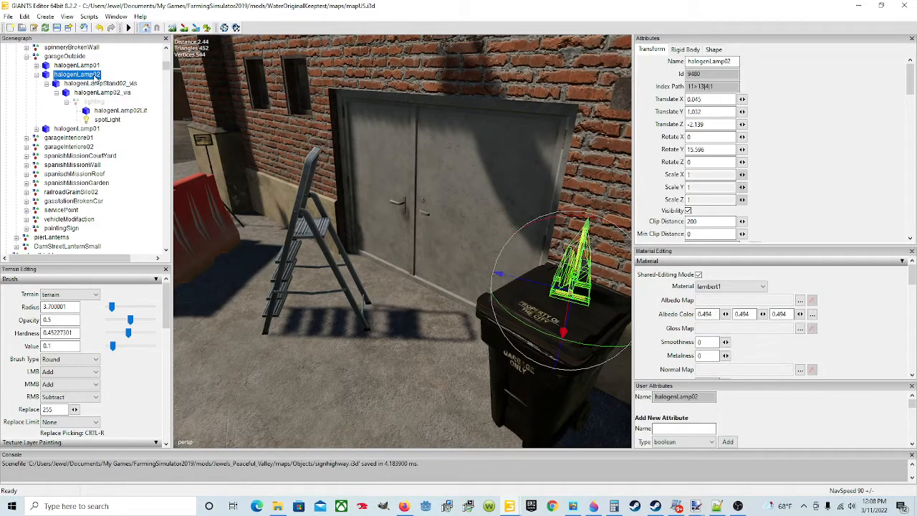
click(92, 65)
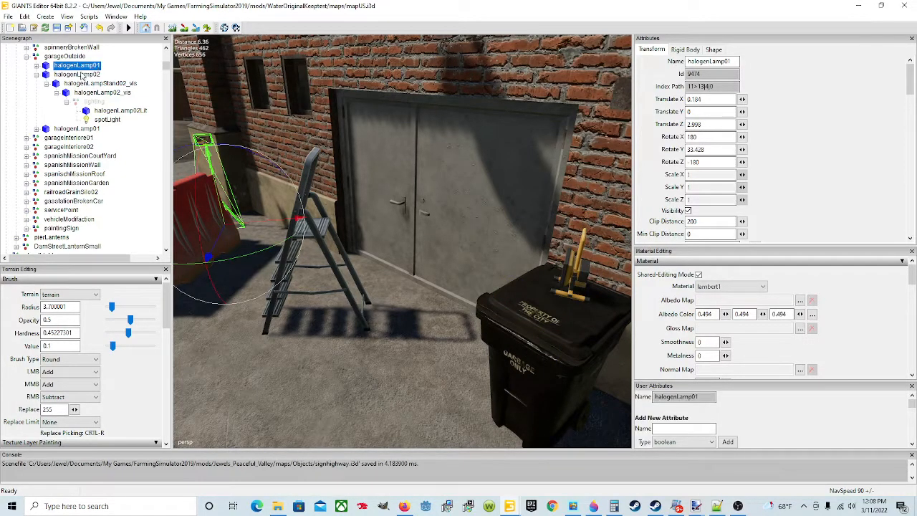
click(79, 74)
- Examine the halogen lamp on the garbage bin and the ladder, barrier and traffic cones around it
alt+drag(300, 269, 404, 250)
scroll(298, 252, up, 5)
scroll(411, 272, down, 4)
scroll(519, 222, up, 4)
scroll(519, 222, up, 4)
scroll(474, 234, down, 4)
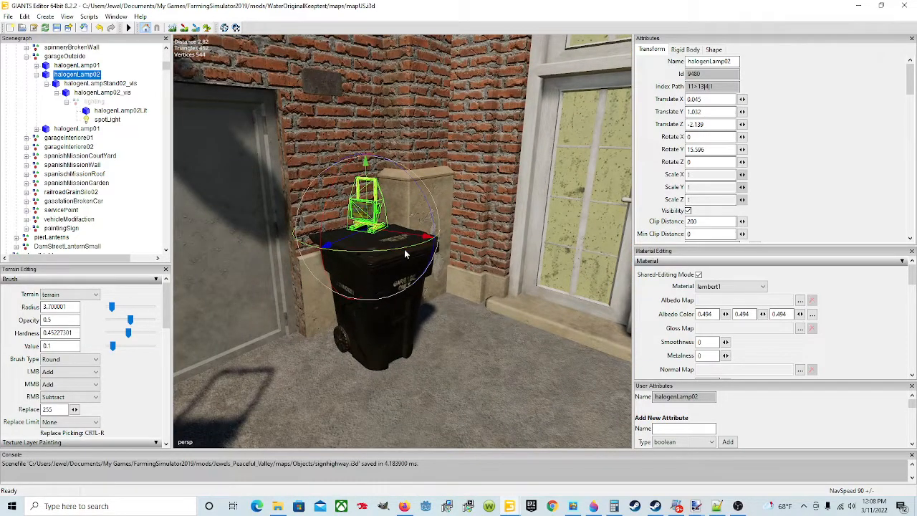
mouse_move(483, 285)
alt+mouse_down()
mouse_move(472, 300)
mouse_move(403, 304)
mouse_move(373, 320)
mouse_move(471, 296)
alt+mouse_up()
scroll(471, 295, down, 7)
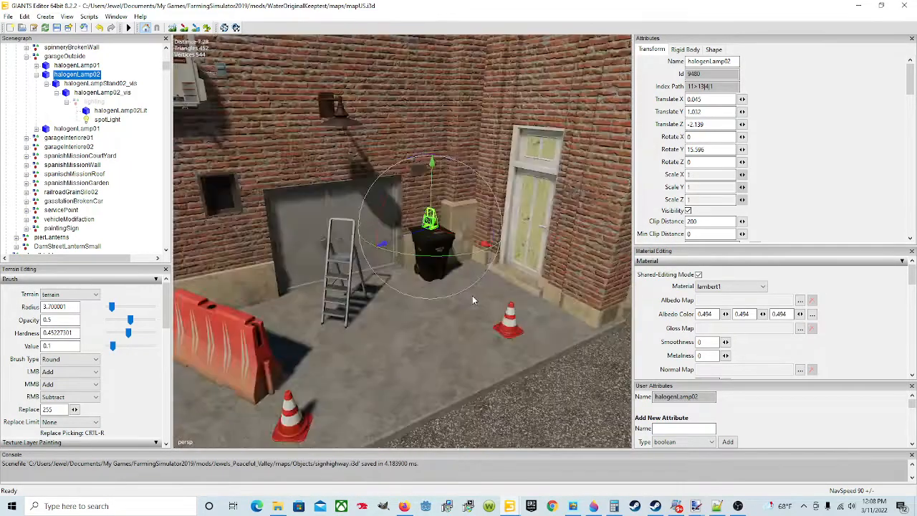
- Survey the spinnery yard, including the broken brick wall, cement mixer, rubble pile, storage building and brick hall
alt+drag(415, 318, 301, 307)
scroll(422, 313, up, 5)
scroll(374, 295, up, 6)
alt+drag(405, 332, 376, 363)
scroll(339, 296, up, 3)
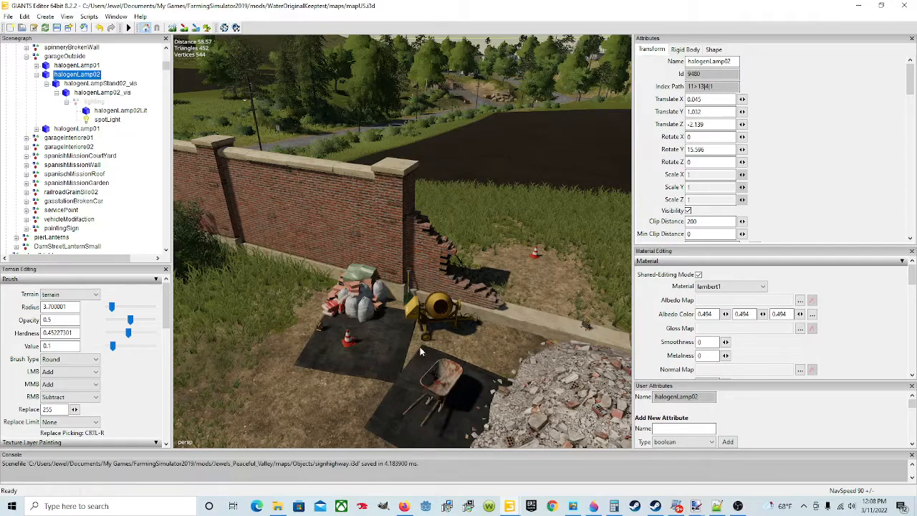
alt+drag(471, 345, 309, 301)
alt+drag(499, 367, 433, 346)
scroll(438, 341, up, 10)
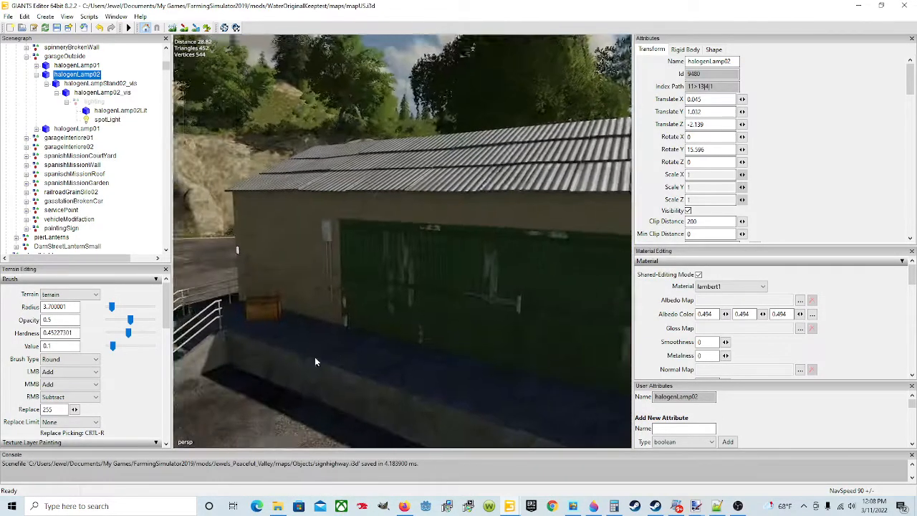
alt+drag(314, 359, 358, 337)
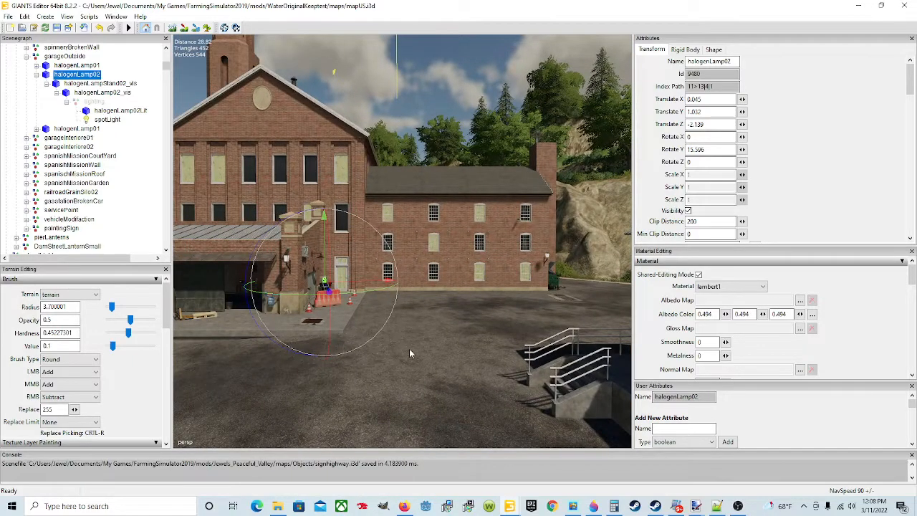
- Select the garageOutside group and examine its lamps, the surrounding props and the yard around the brick building
click(66, 57)
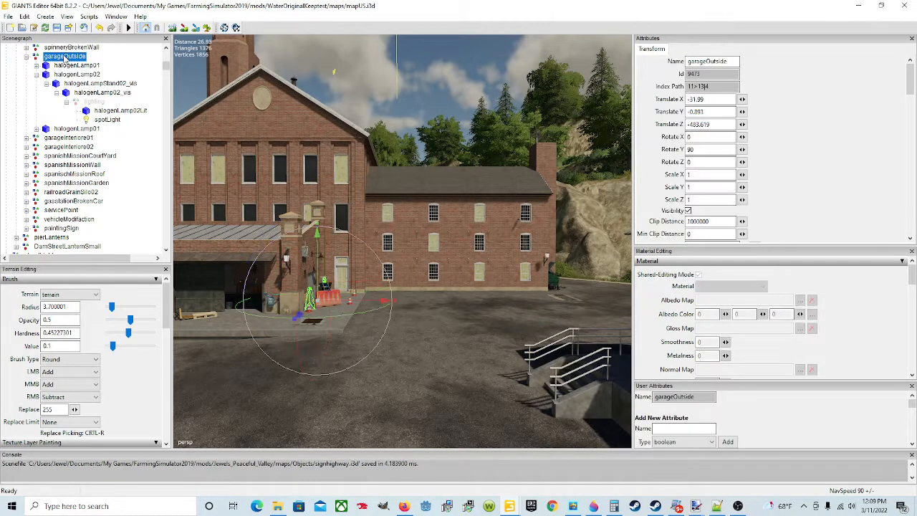
scroll(370, 191, up, 5)
alt+drag(370, 191, 299, 237)
scroll(352, 240, up, 4)
scroll(328, 224, up, 5)
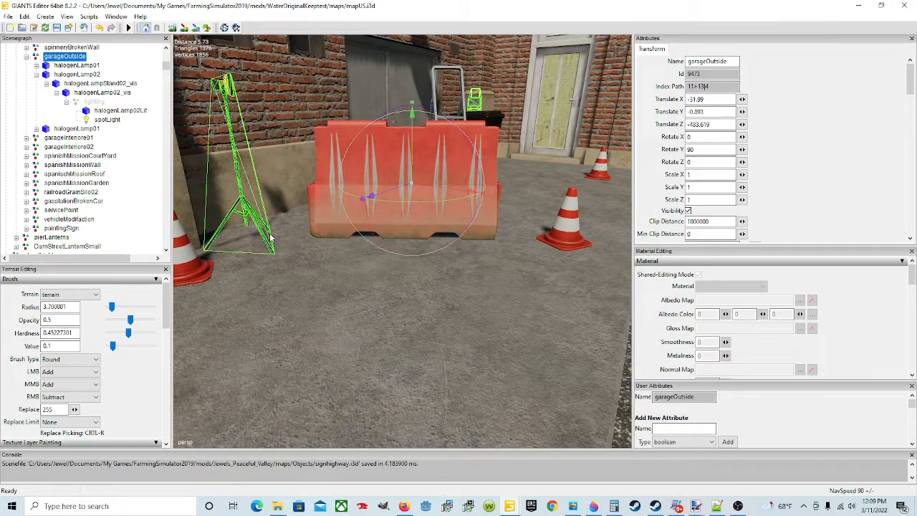
scroll(491, 199, down, 5)
alt+drag(490, 198, 351, 218)
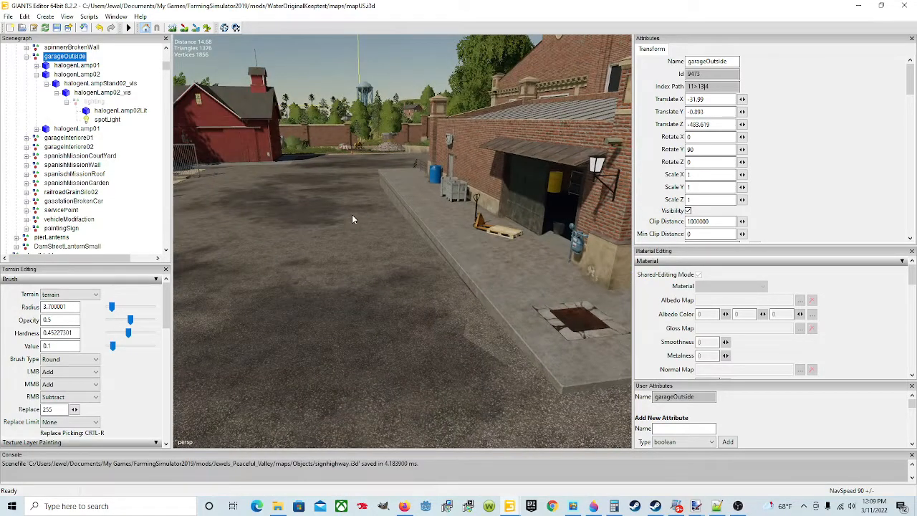
alt+drag(493, 225, 447, 232)
scroll(564, 263, down, 8)
scroll(546, 259, down, 10)
scroll(550, 258, up, 3)
scroll(549, 259, up, 6)
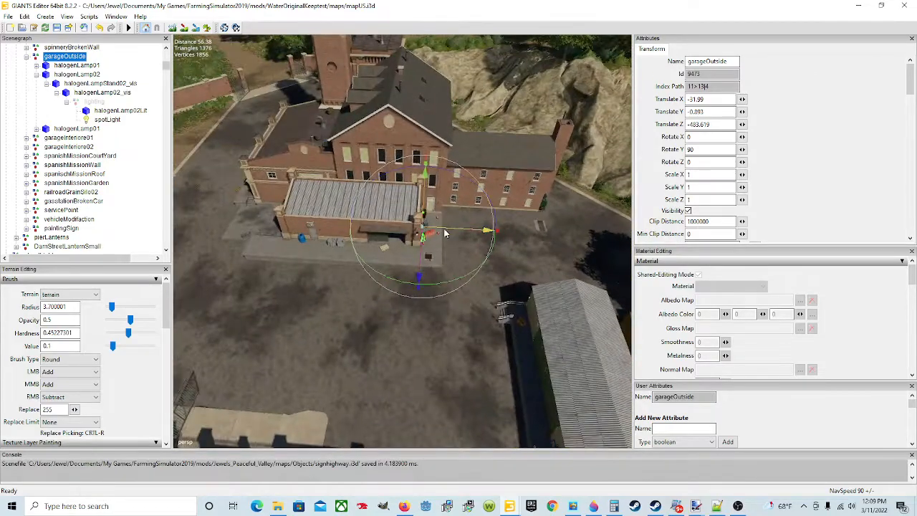
- Check halogenLamp01, halogenLamp02 and halogenLamp02's child nodes down to the spotLight in the garageOutside group
click(76, 66)
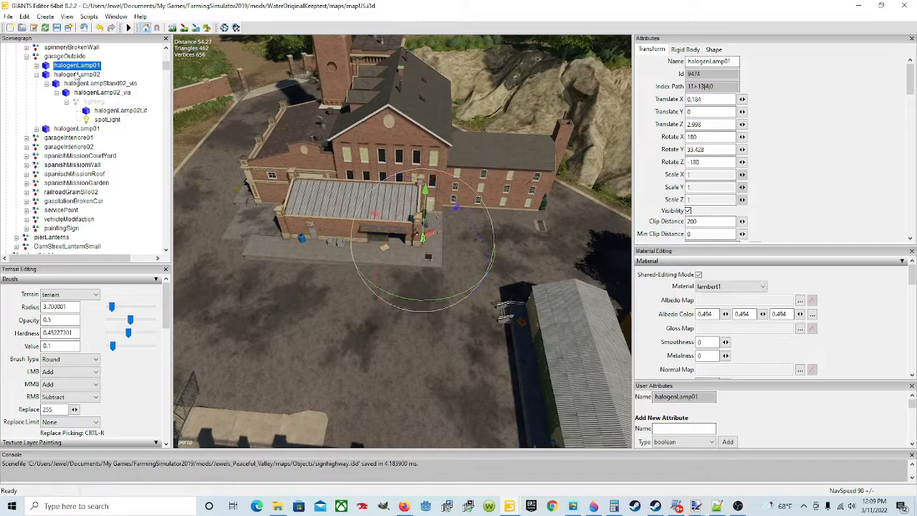
click(75, 74)
click(98, 84)
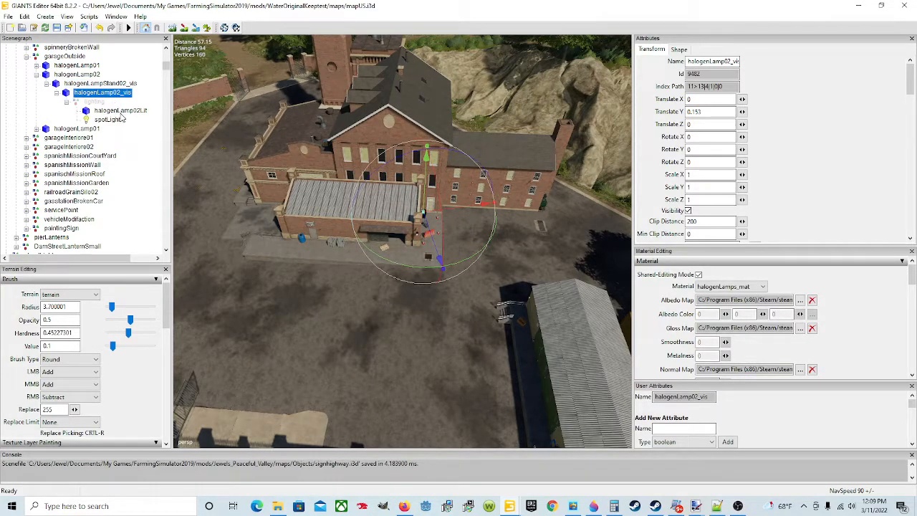
click(119, 112)
click(116, 121)
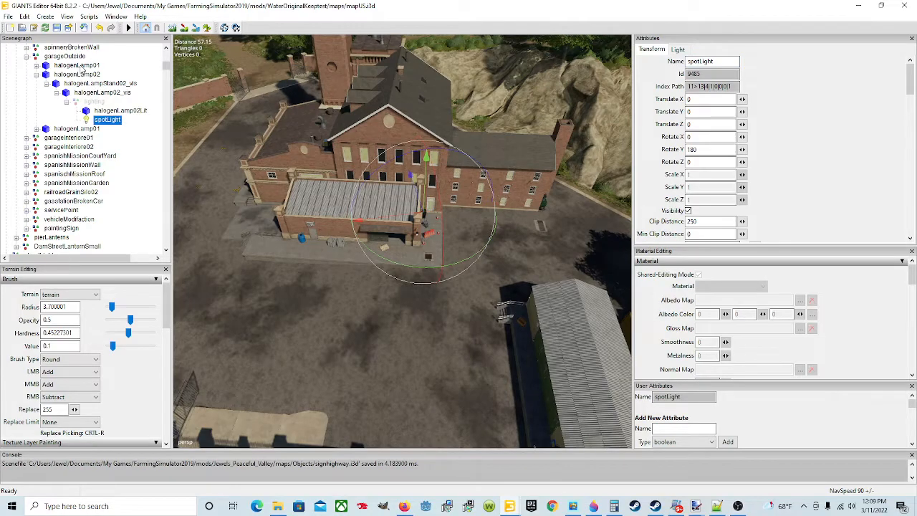
- Select the whole garageOutside group and copy its name
click(80, 59)
scroll(307, 358, up, 10)
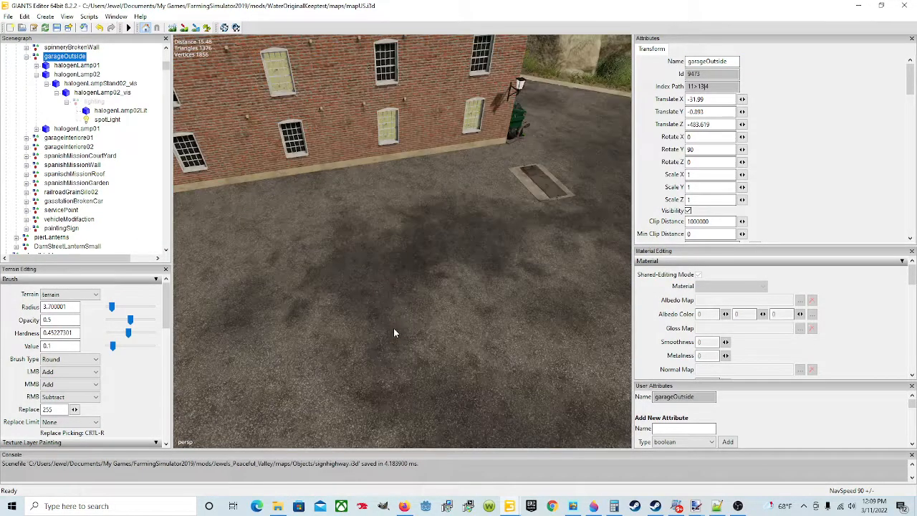
alt+drag(393, 328, 341, 296)
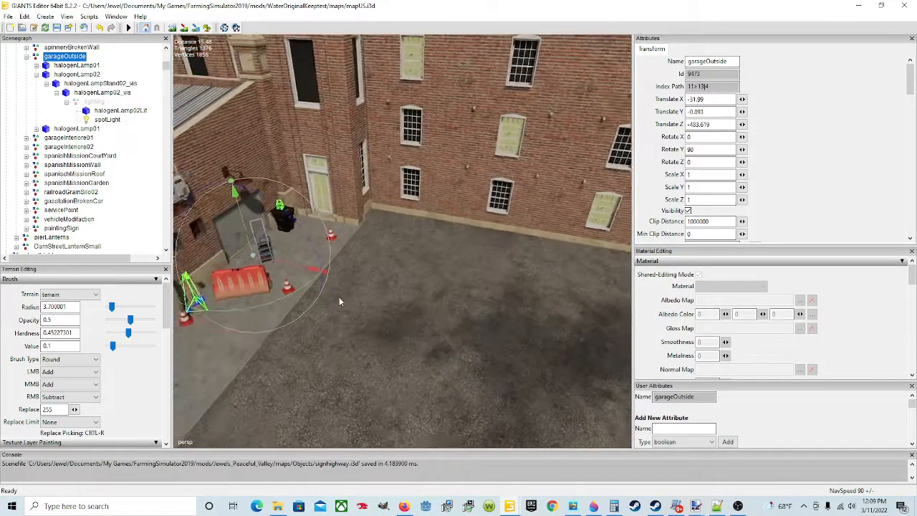
alt+middle_drag(340, 296, 442, 258)
double_click(732, 60)
key(ctrl+c)
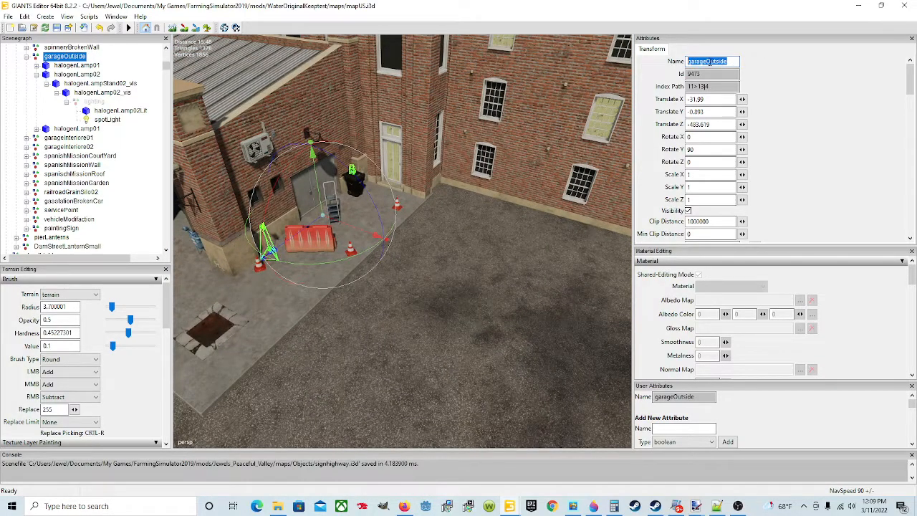
right_click(706, 64)
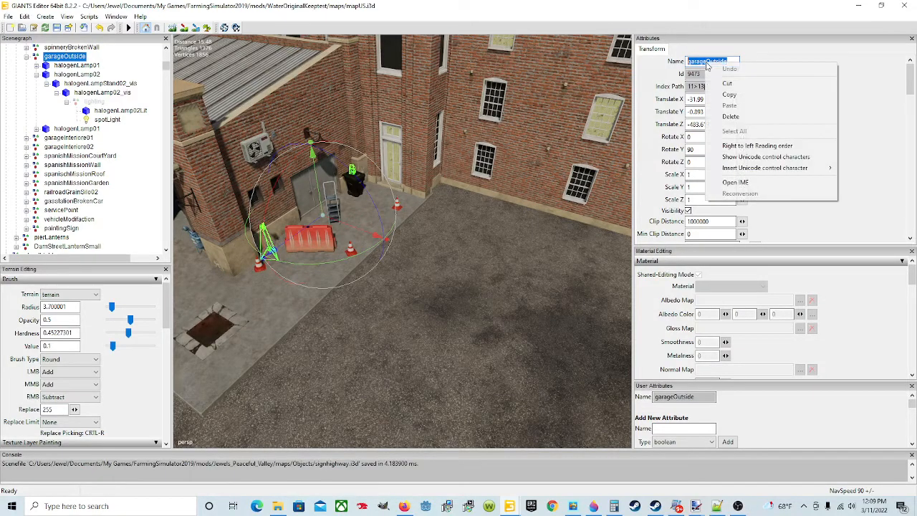
click(729, 95)
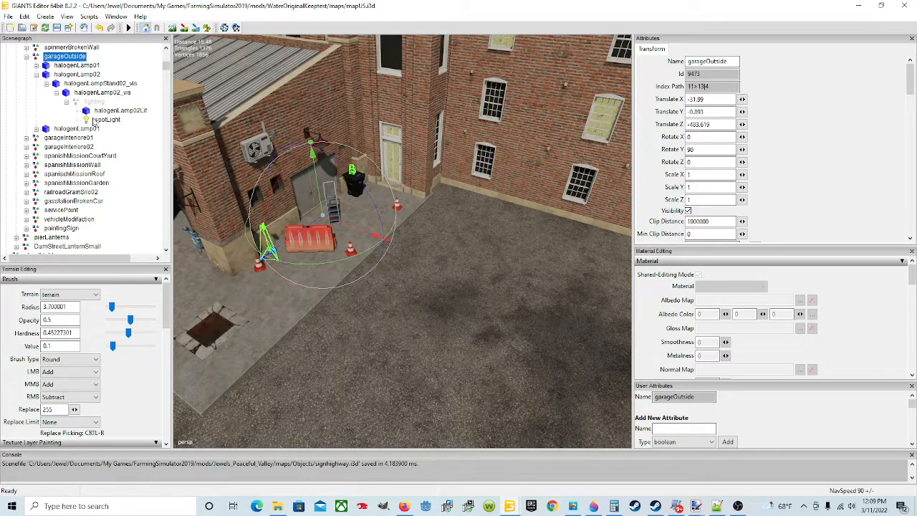
- Export the garageOutside group with its files to the Peaceful Valley mod's maps/Objects folder as garageOutside, keeping game relative paths
click(8, 16)
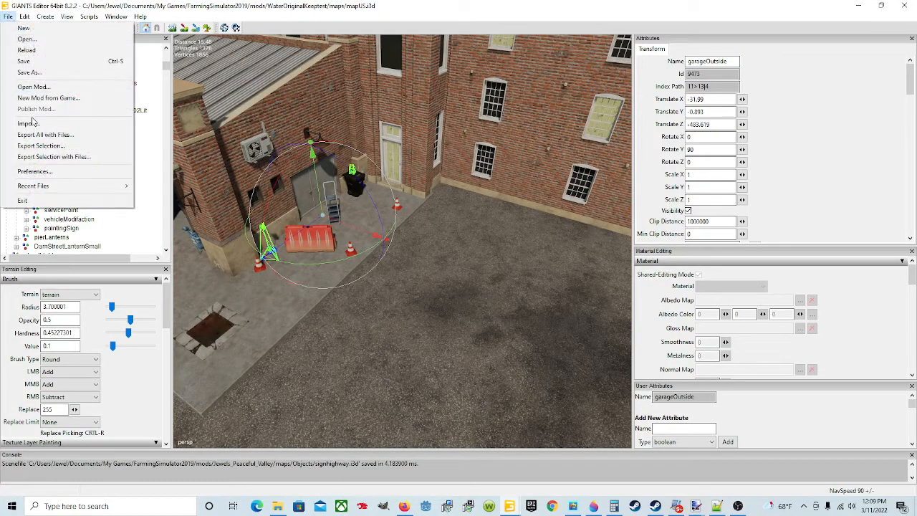
click(68, 158)
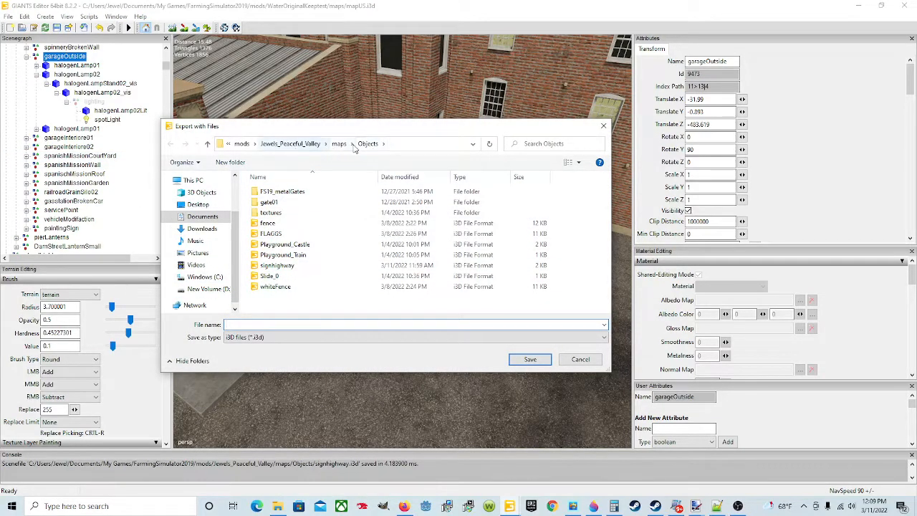
click(242, 143)
double_click(290, 192)
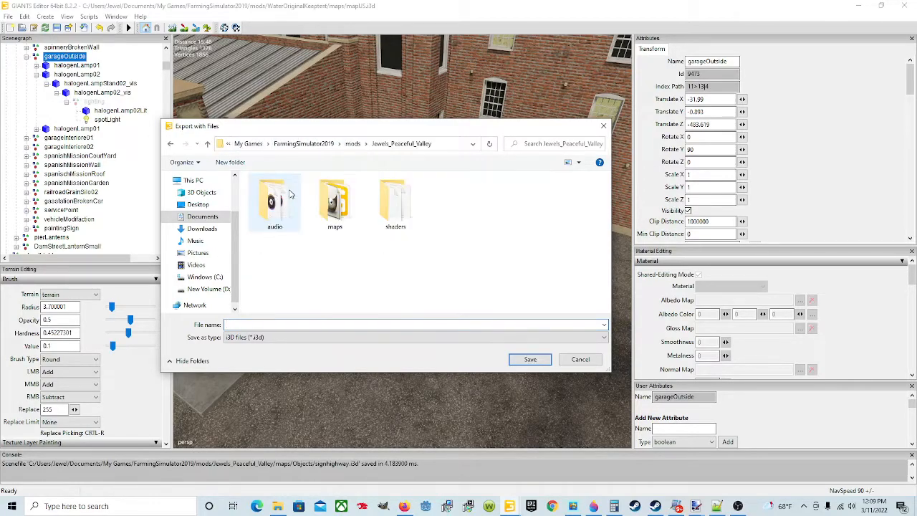
double_click(330, 210)
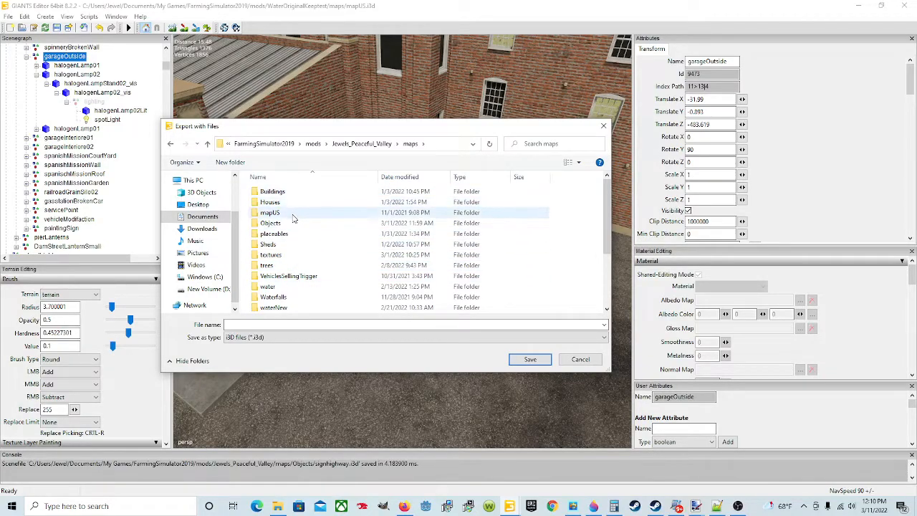
double_click(271, 222)
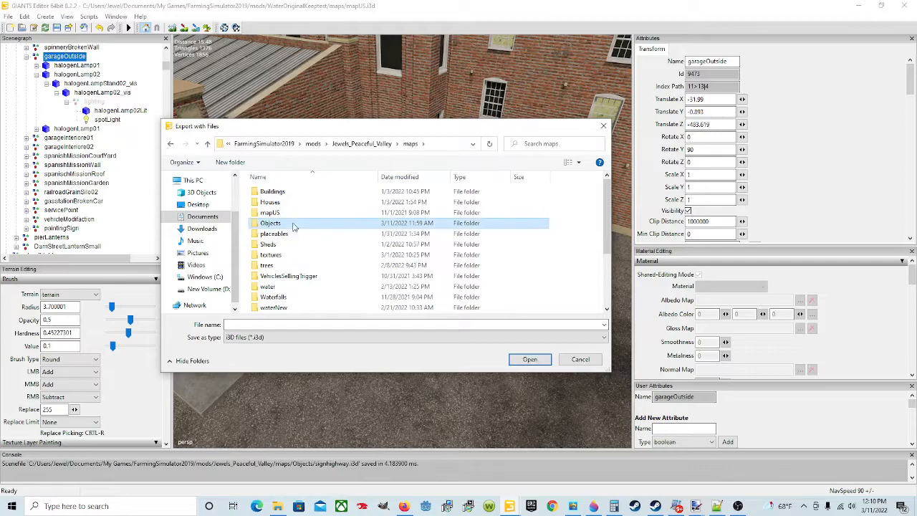
click(294, 325)
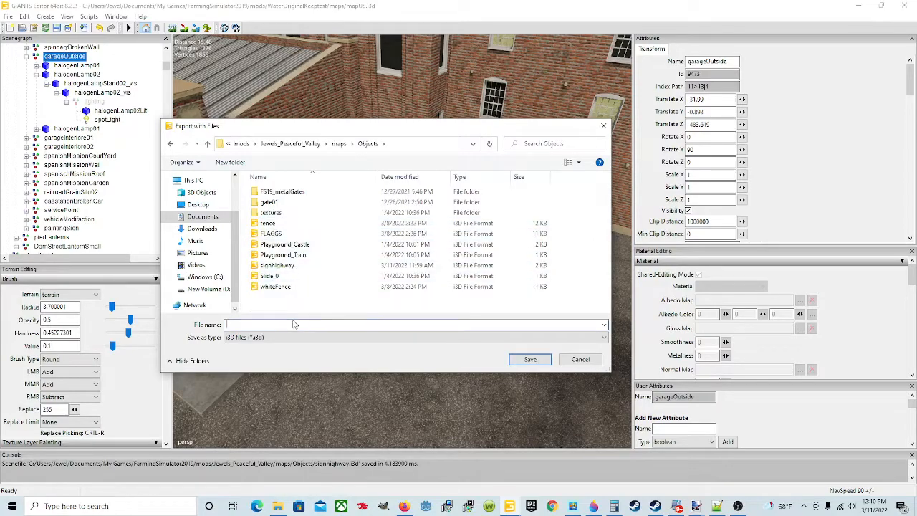
right_click(231, 324)
click(265, 365)
click(531, 359)
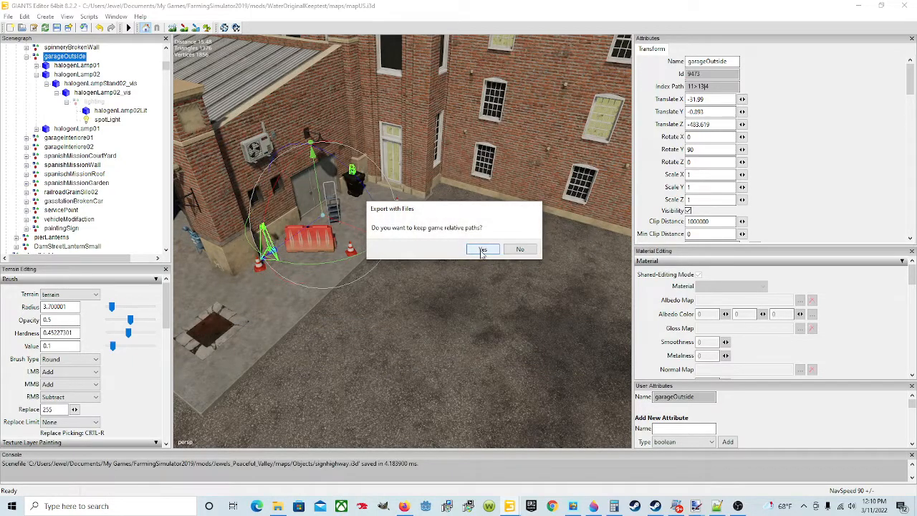
click(483, 250)
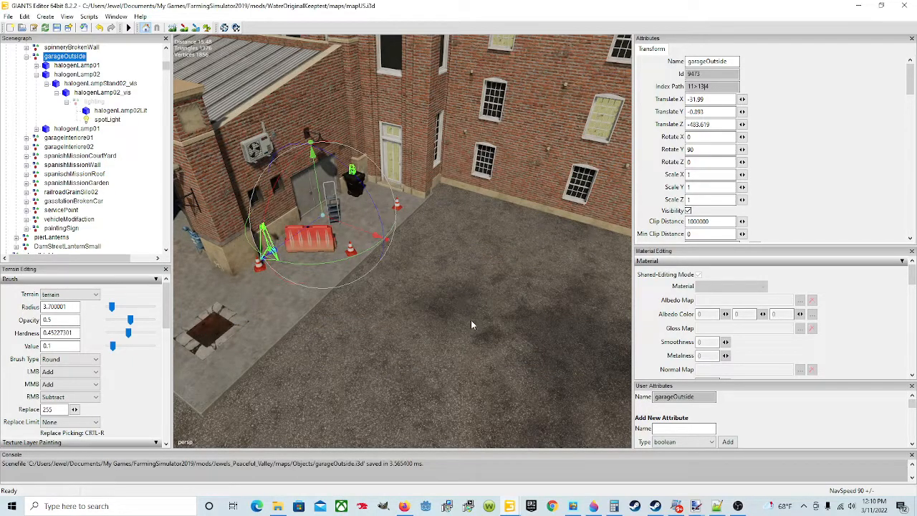
- Switch to the editor window with the Peaceful Valley map and import garageOutside from the Objects folder
mouse_move(509, 506)
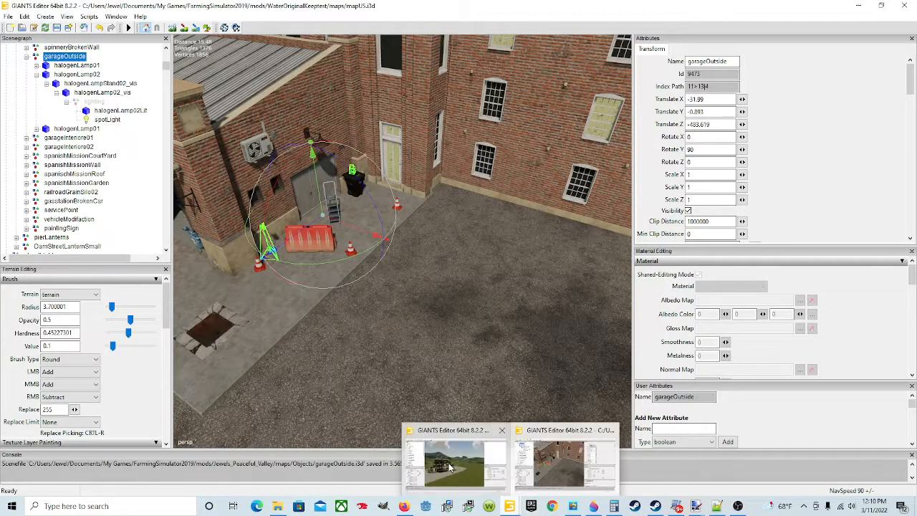
click(450, 464)
alt+drag(485, 320, 605, 322)
scroll(392, 298, up, 3)
scroll(392, 297, up, 3)
scroll(432, 343, up, 2)
alt+drag(498, 347, 582, 391)
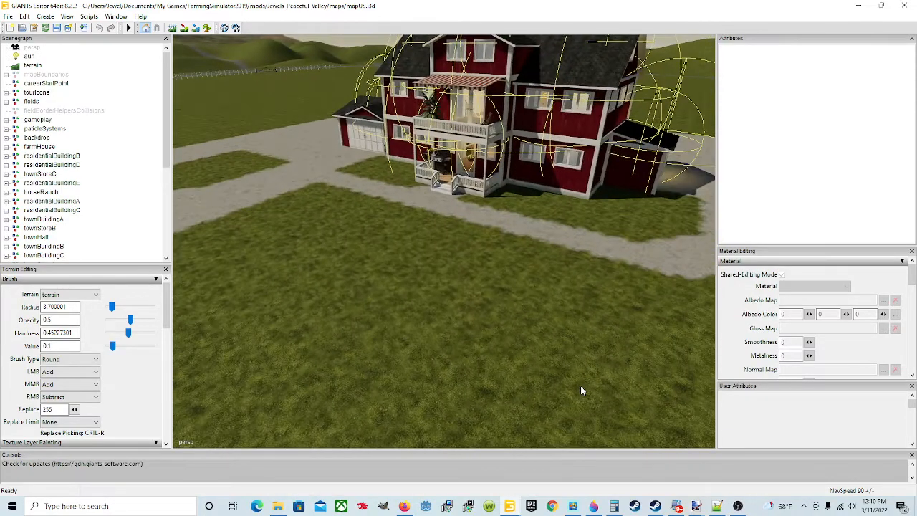
scroll(532, 373, down, 3)
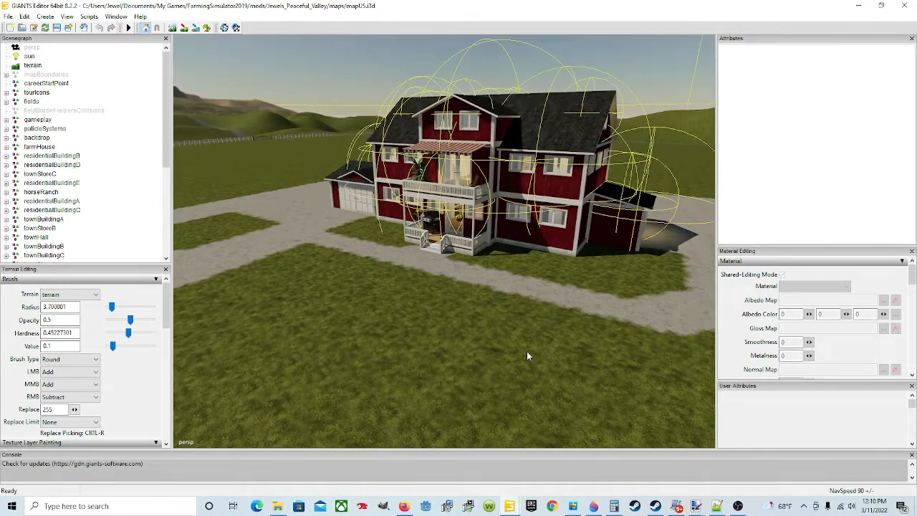
click(8, 16)
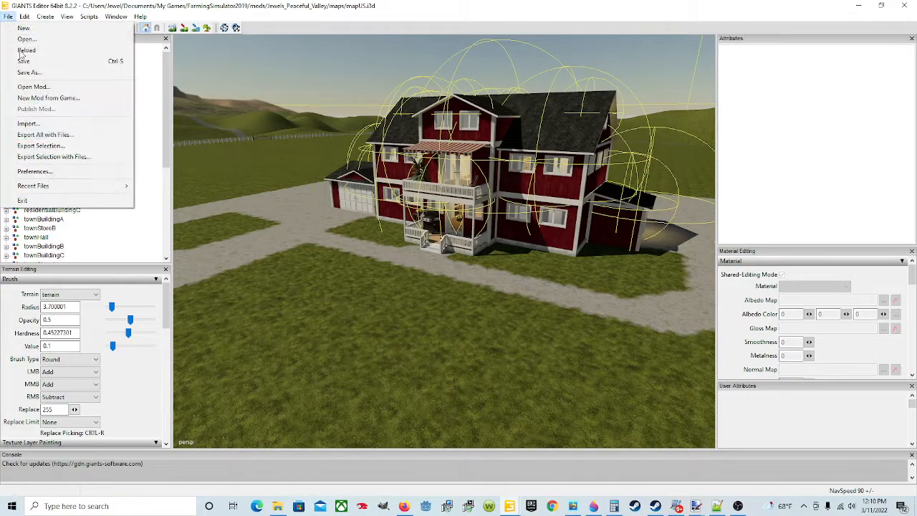
click(68, 124)
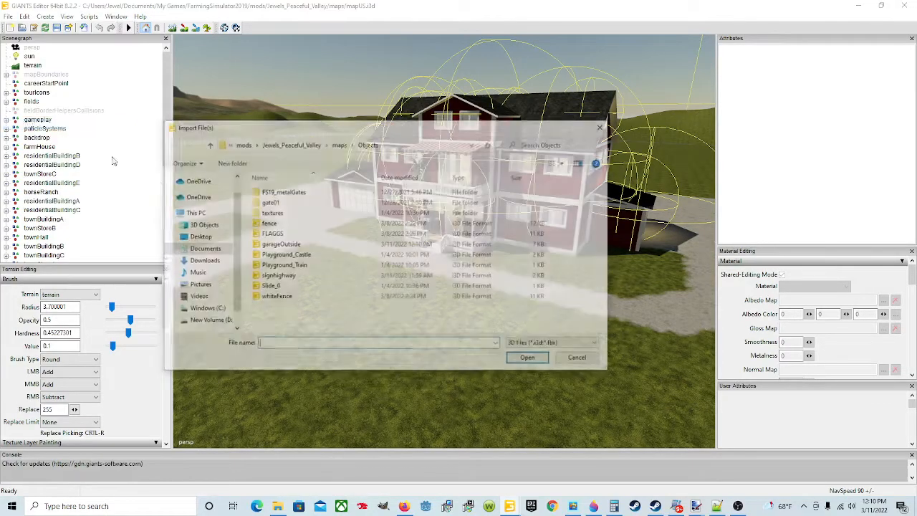
click(293, 247)
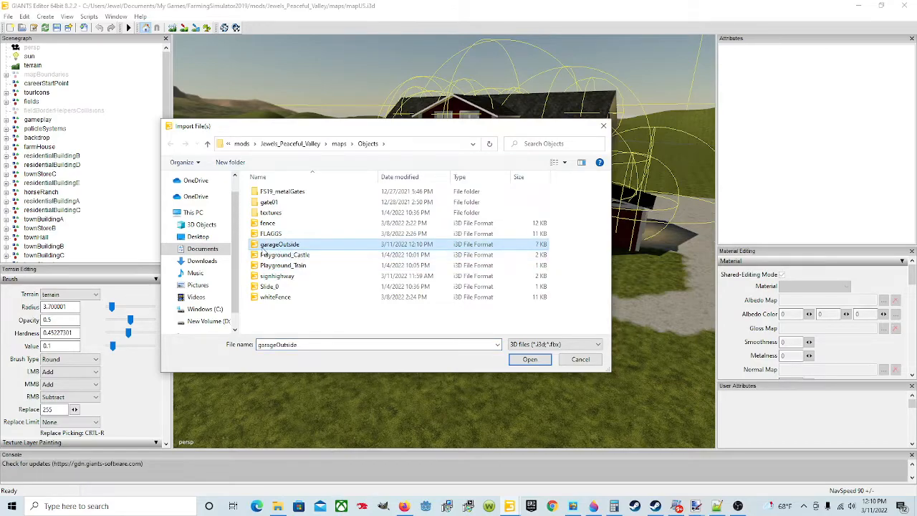
click(529, 359)
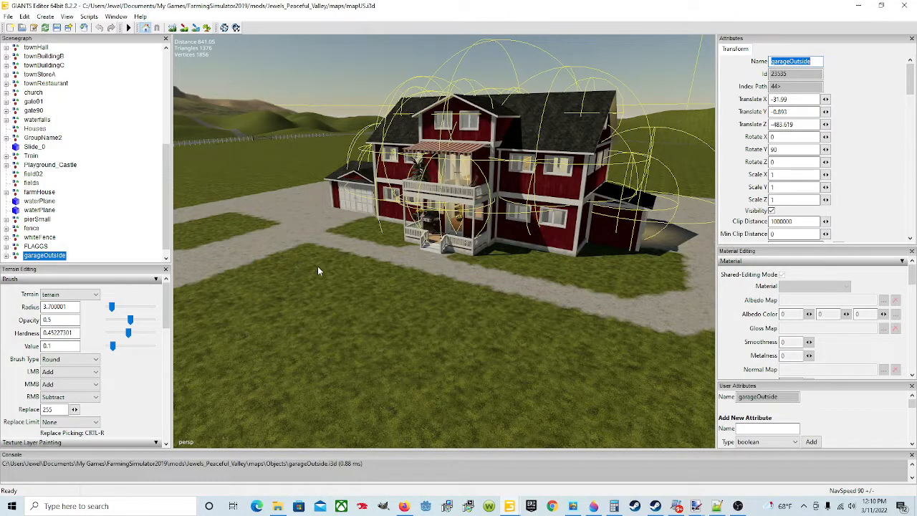
- Place the imported garageOutside group on the lawn in front of the red farmhouse's porch
click(5, 254)
key(ctrl+b)
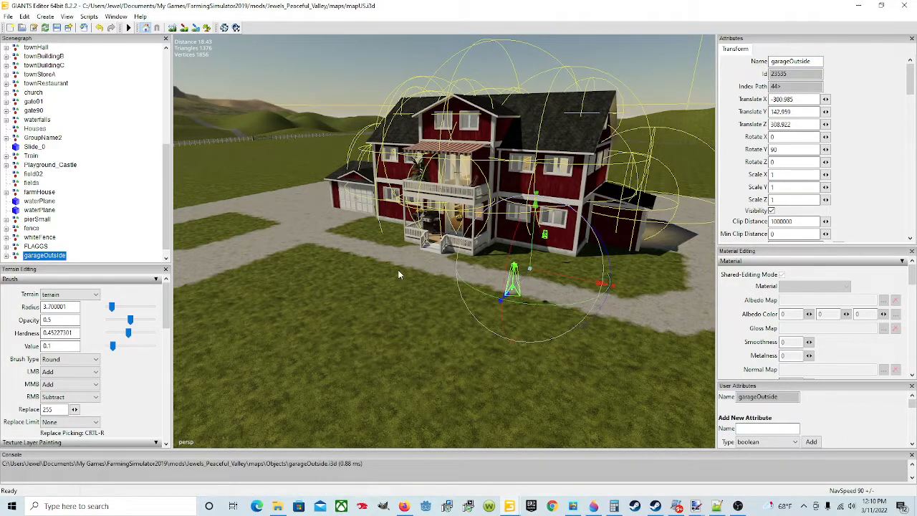
key(ctrl+b)
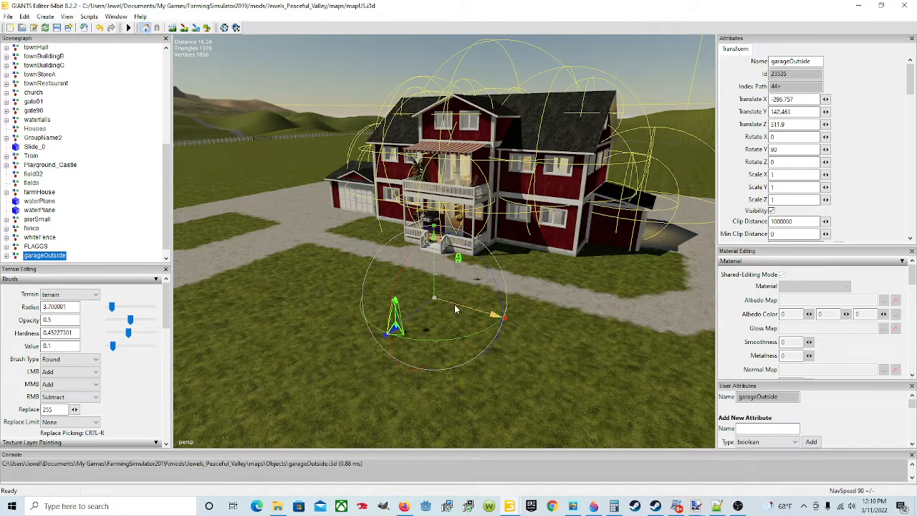
scroll(455, 308, up, 2)
scroll(455, 308, down, 1)
alt+drag(454, 308, 441, 296)
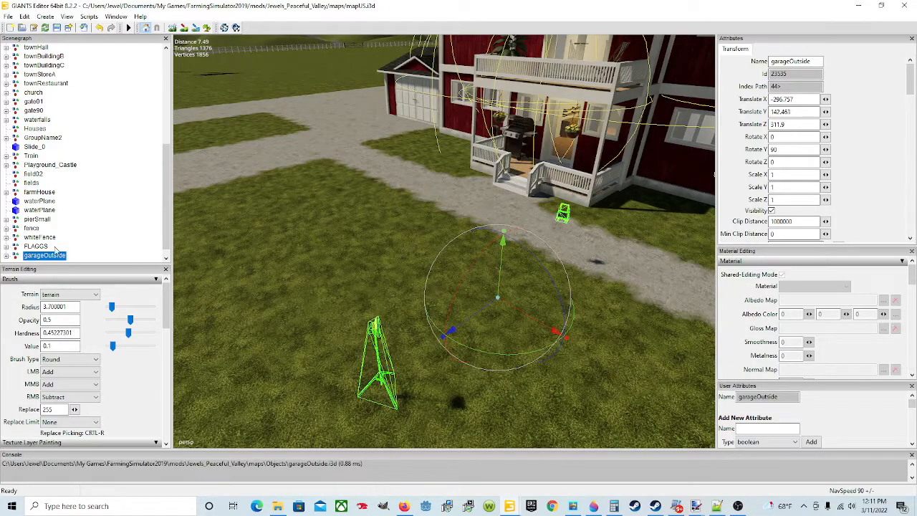
- Place the whole halogenLamp01 tripod lamp from the garageOutside group beside the farmhouse porch, in front of the red wall
click(391, 278)
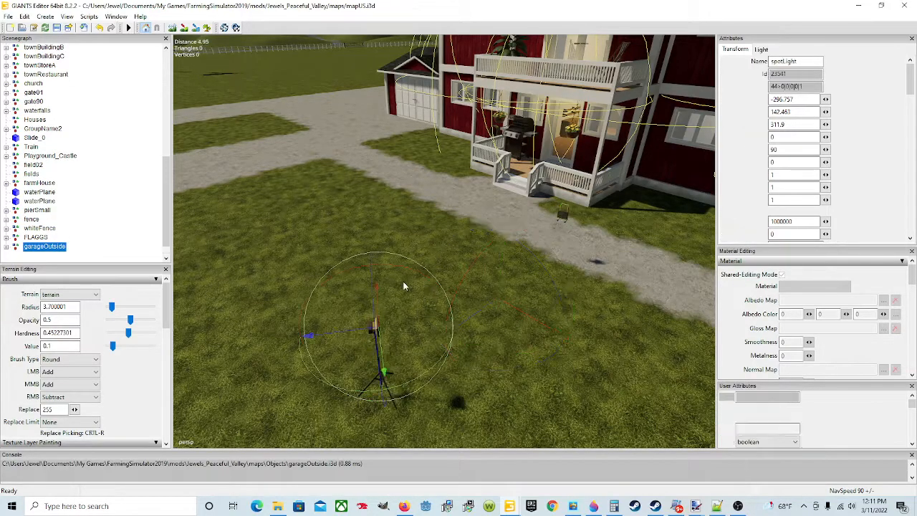
scroll(76, 241, down, 1)
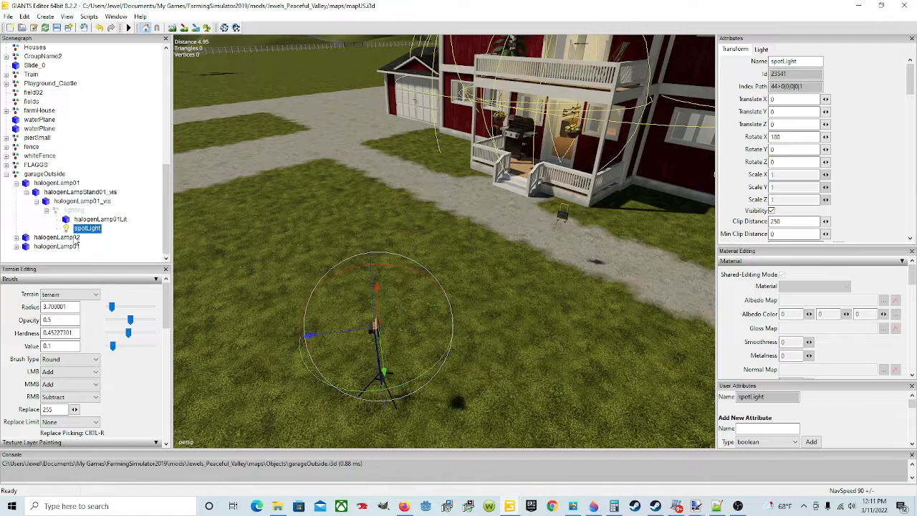
click(57, 183)
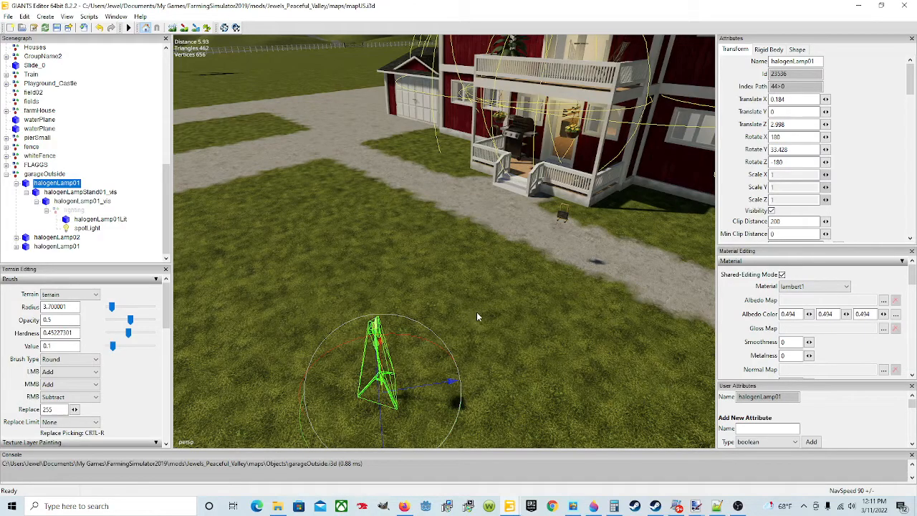
scroll(474, 317, up, 3)
alt+drag(484, 316, 327, 296)
scroll(328, 296, down, 3)
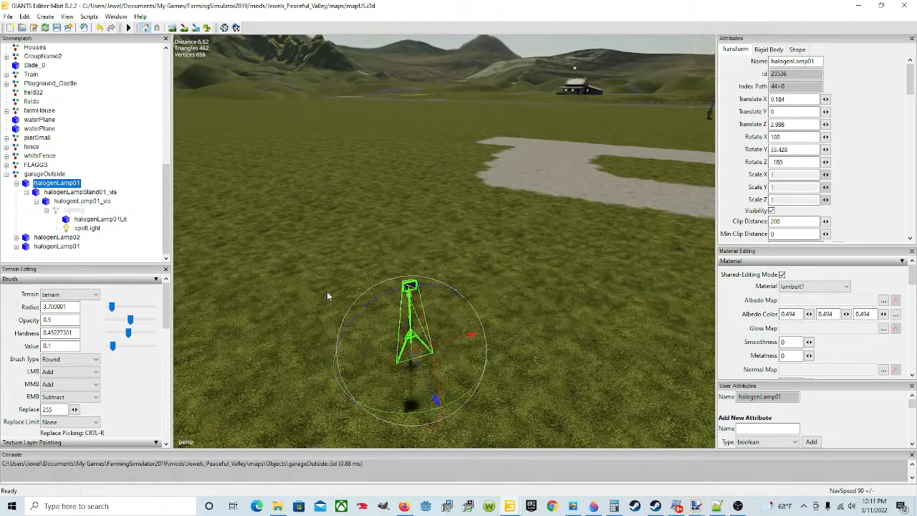
alt+drag(391, 320, 629, 322)
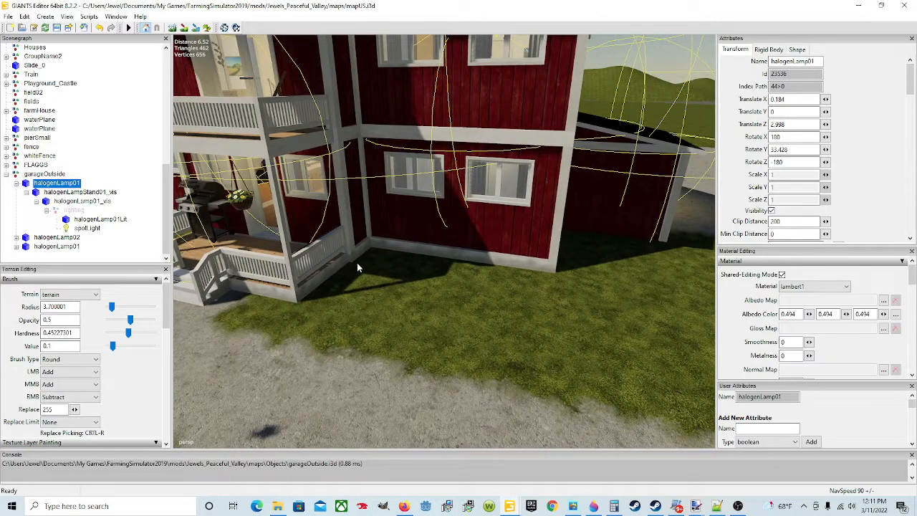
key(ctrl+b)
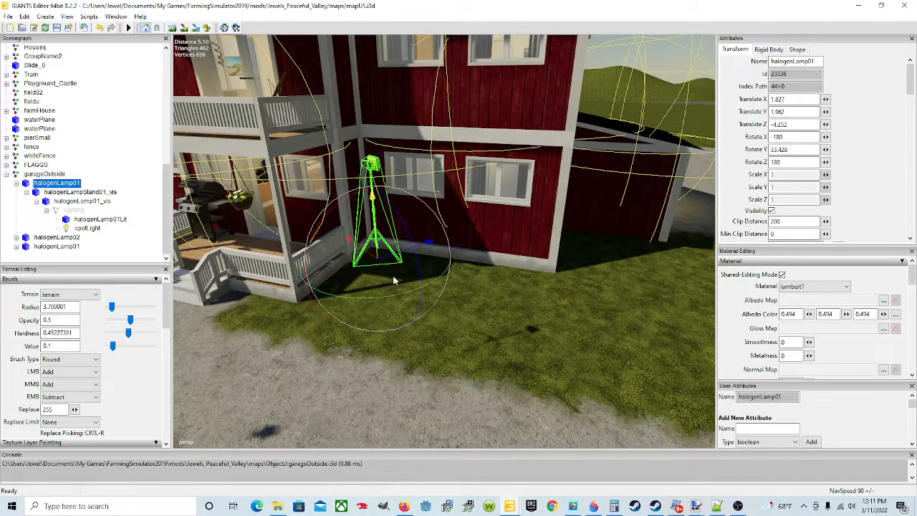
key(ctrl+b)
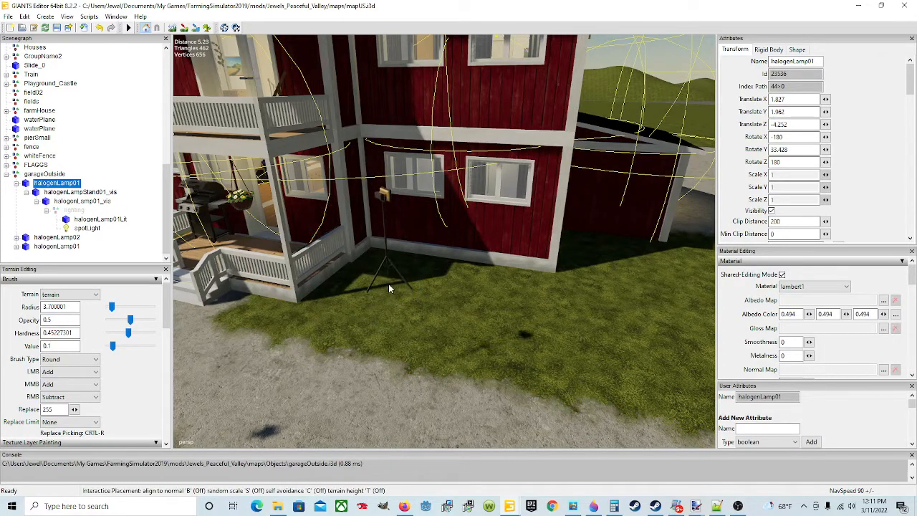
click(389, 284)
drag(409, 322, 314, 307)
- Examine how halogenLamp01 and halogenLamp02 are built, checking each lamp's parent object, stand, lamp head and spotlight
alt+drag(460, 356, 389, 374)
click(441, 221)
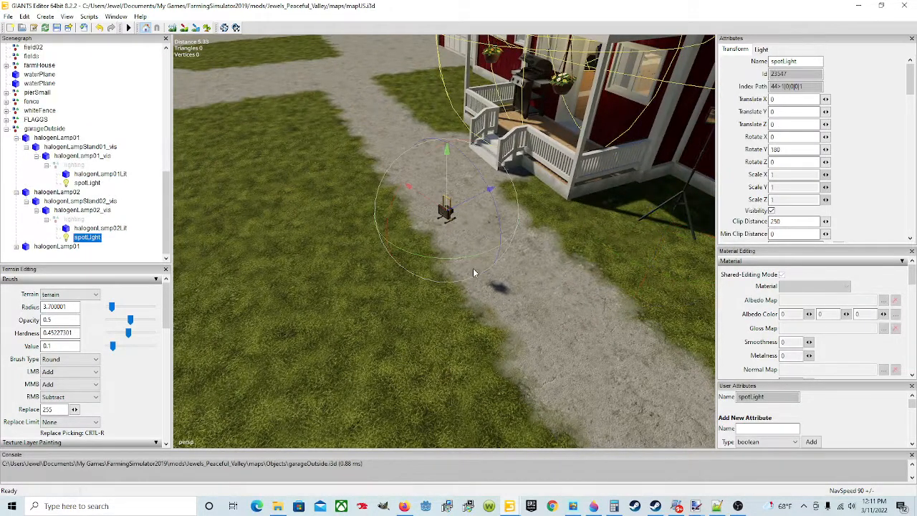
click(80, 210)
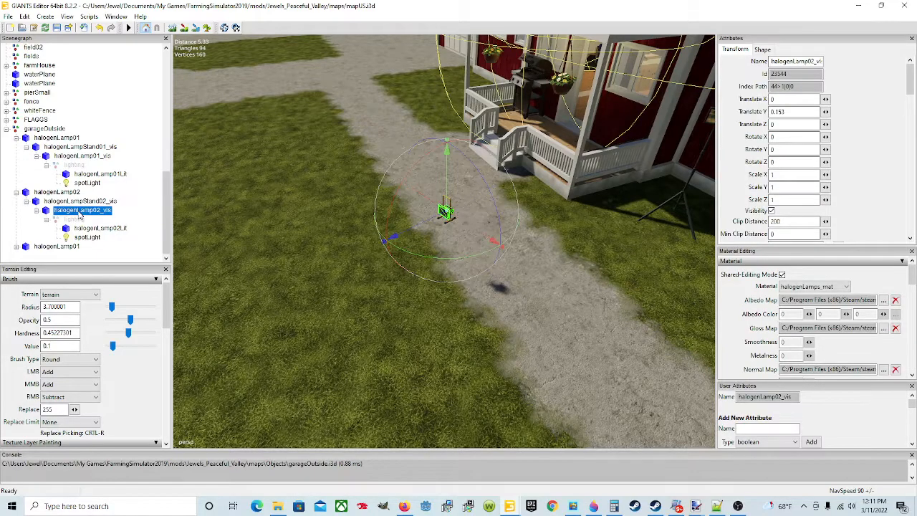
click(89, 203)
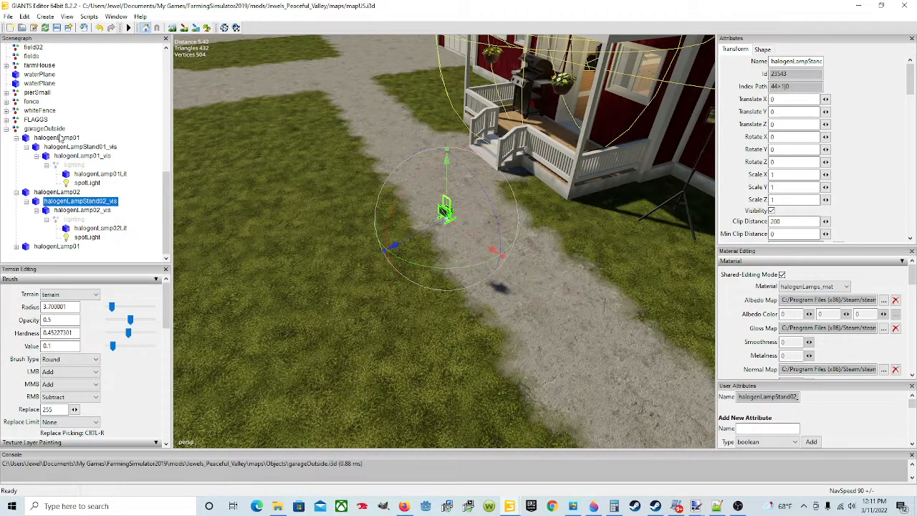
alt+drag(343, 255, 414, 251)
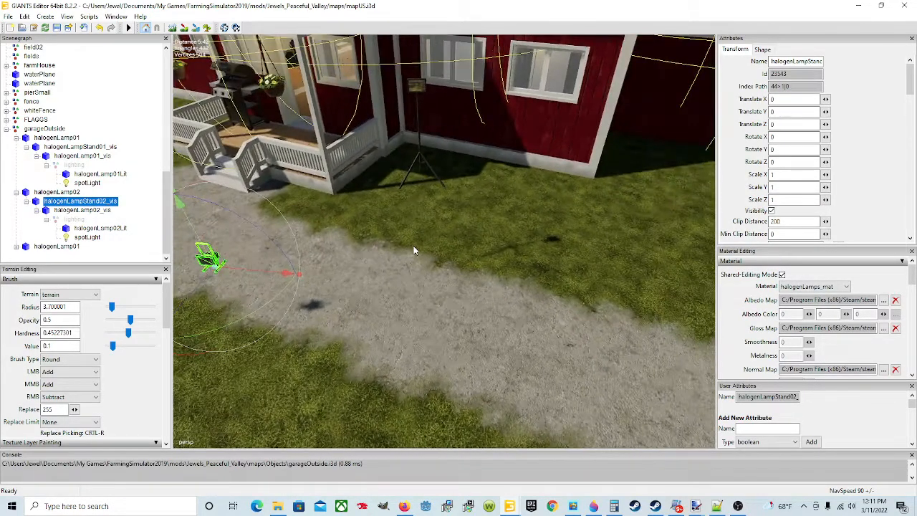
click(421, 158)
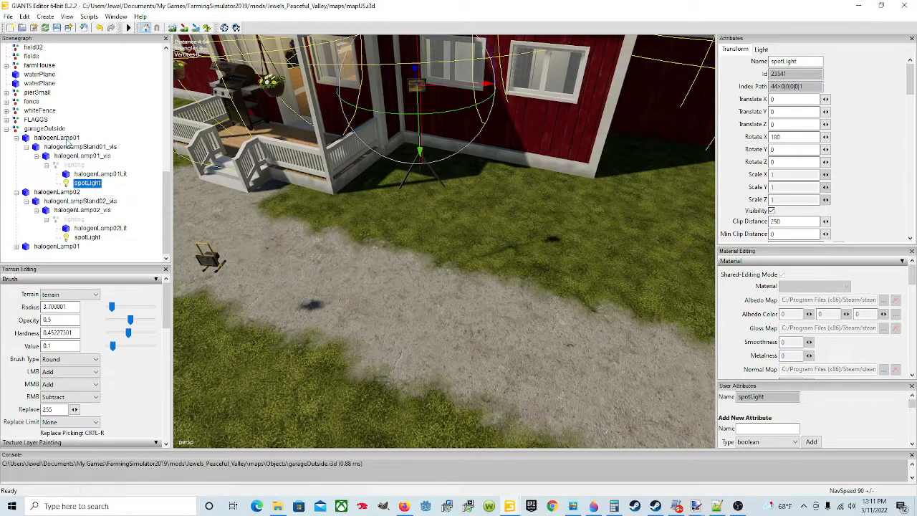
click(58, 138)
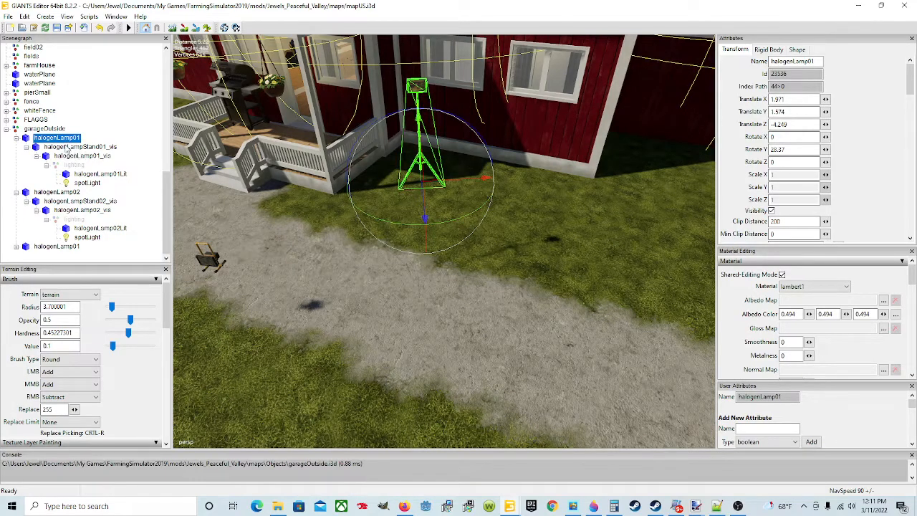
click(80, 147)
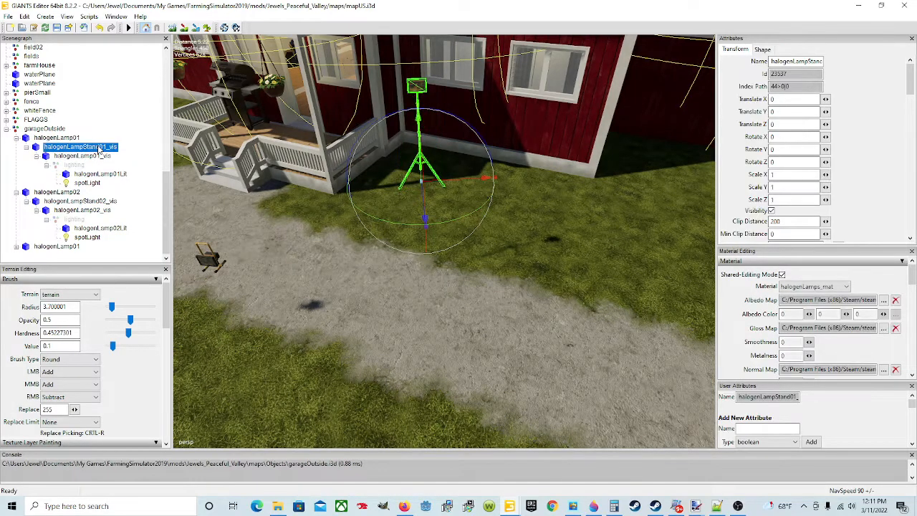
click(69, 137)
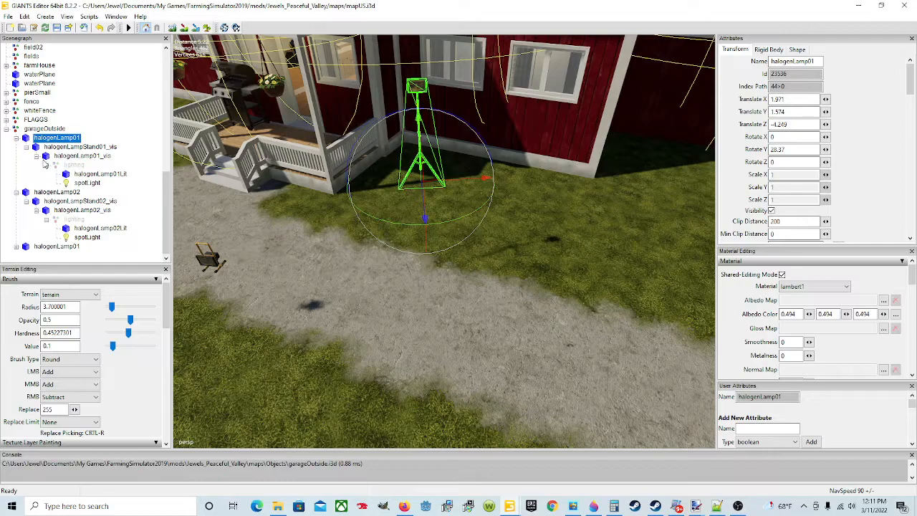
click(60, 194)
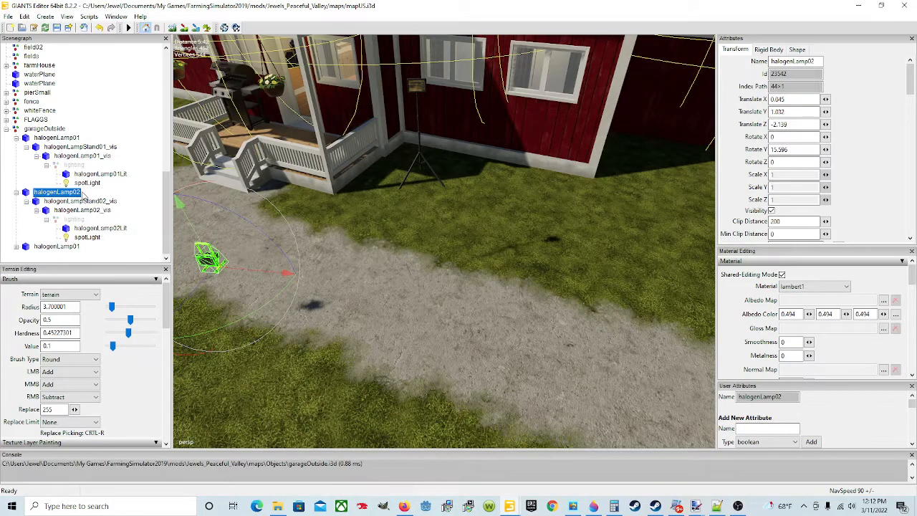
click(93, 202)
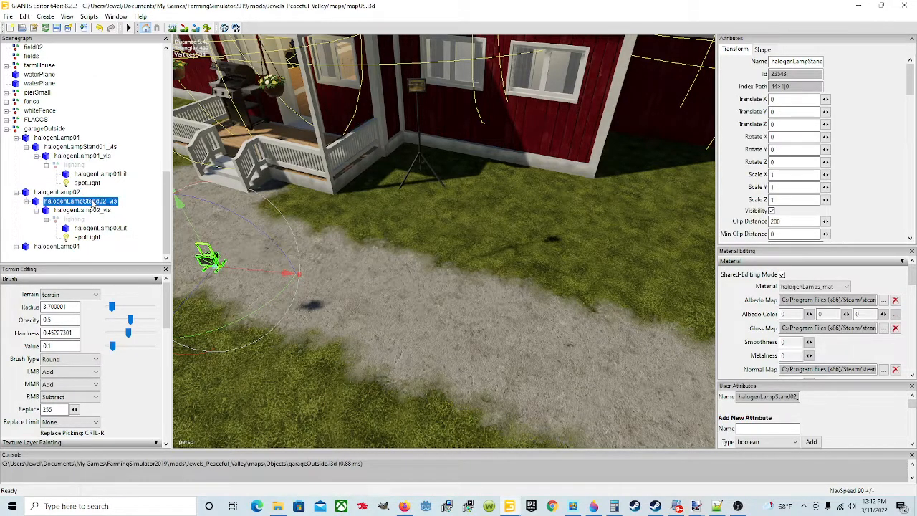
- Place the whole halogenLamp02 floor lamp next to halogenLamp01, in front of the farmhouse's red wall
click(62, 192)
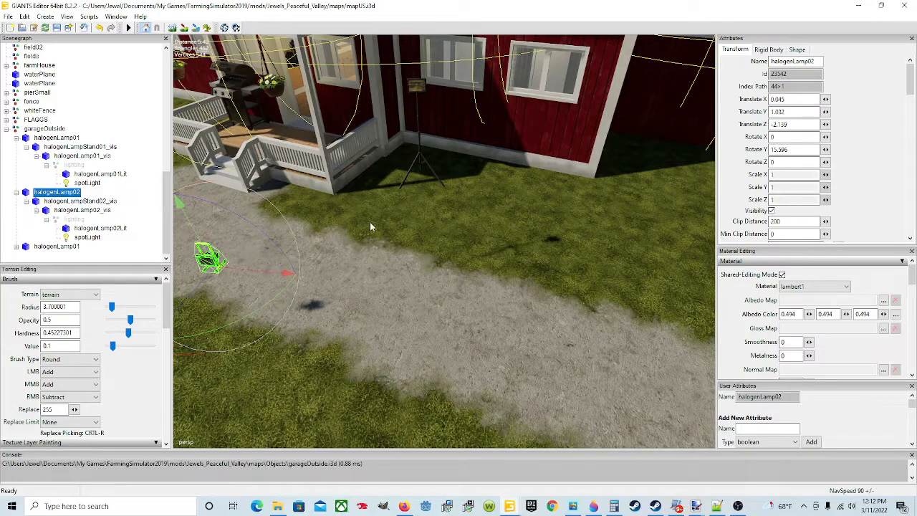
middle_drag(391, 219, 404, 254)
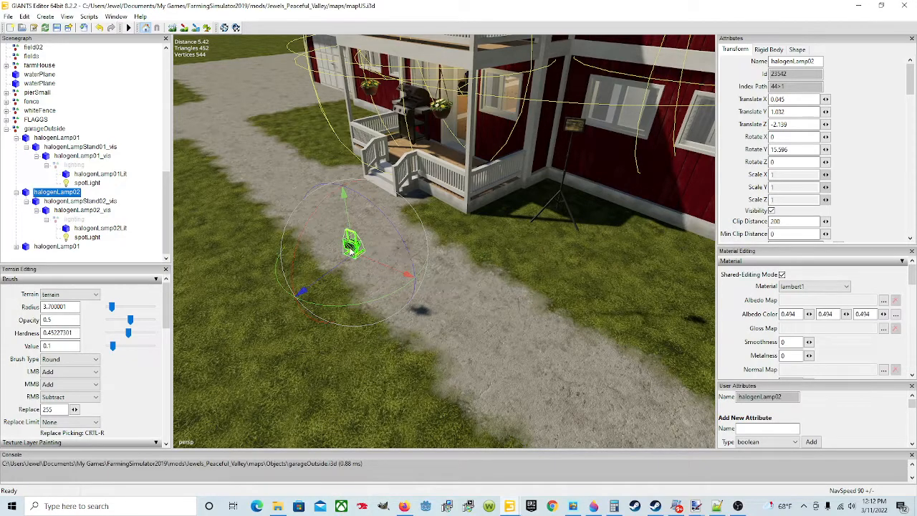
middle_drag(429, 284, 389, 287)
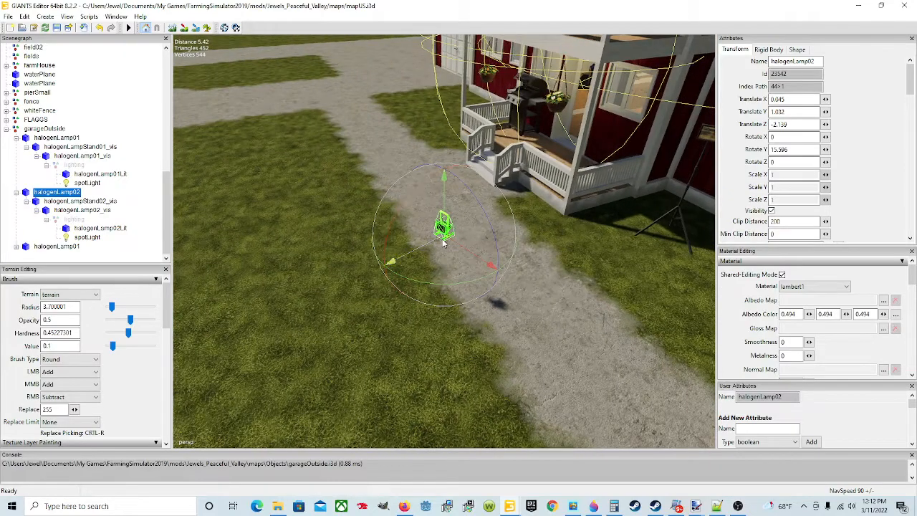
middle_drag(385, 278, 456, 274)
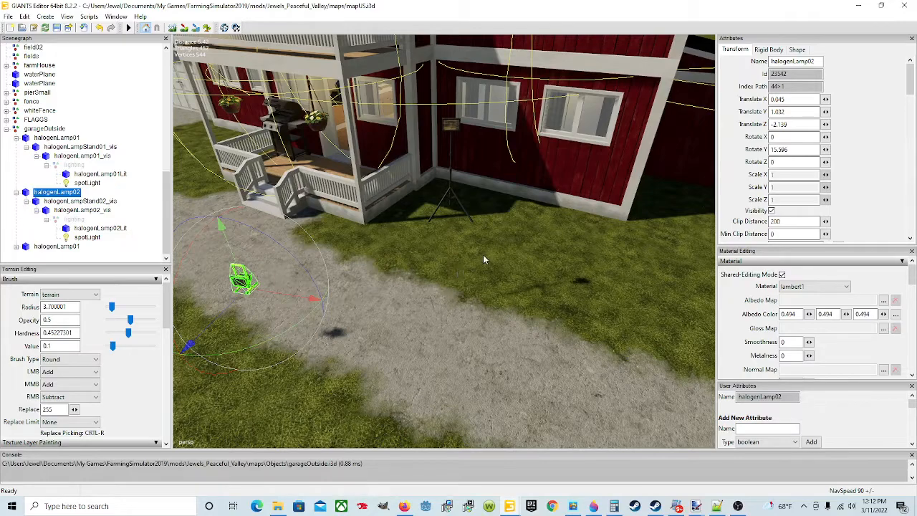
key(ctrl+b)
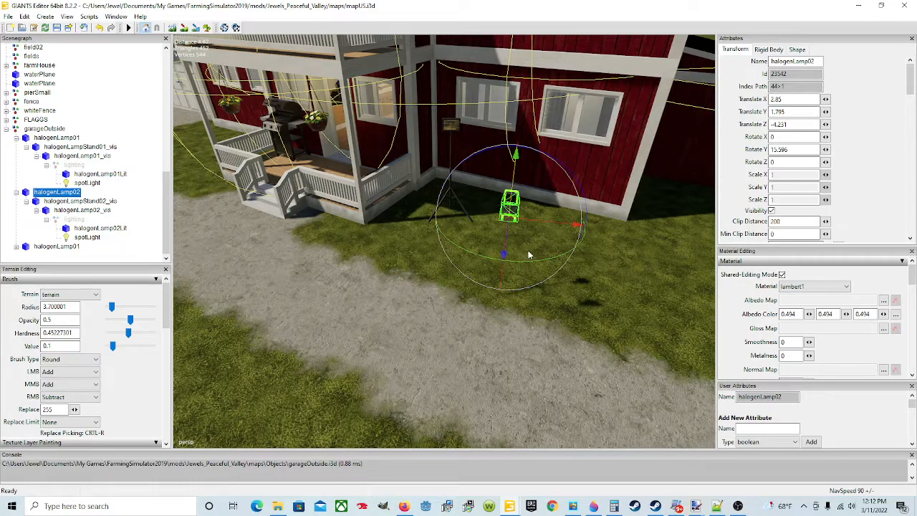
key(ctrl+b)
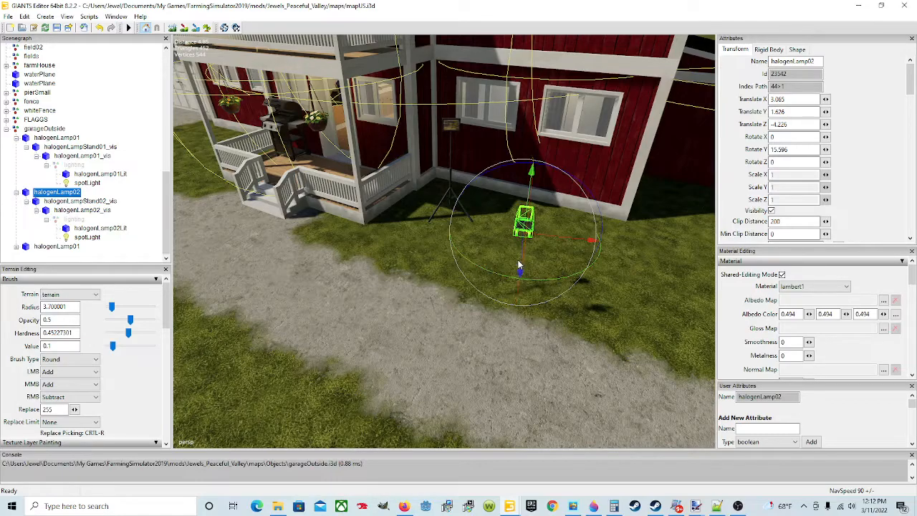
key(ctrl+b)
- Shift halogenLamp02 sideways along the farmhouse wall so it stands closer to halogenLamp01
scroll(515, 235, up, 3)
scroll(514, 234, down, 3)
alt+drag(492, 235, 496, 267)
scroll(502, 239, up, 2)
scroll(564, 216, down, 3)
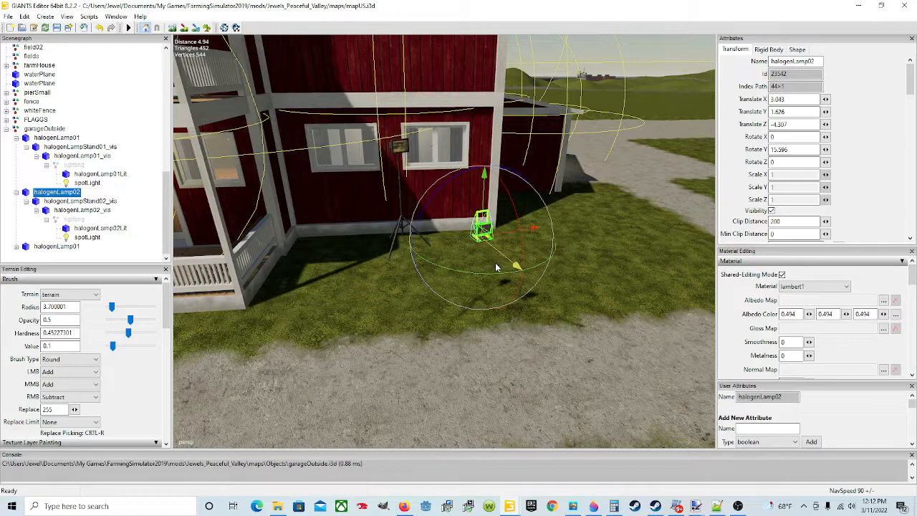
drag(504, 232, 486, 240)
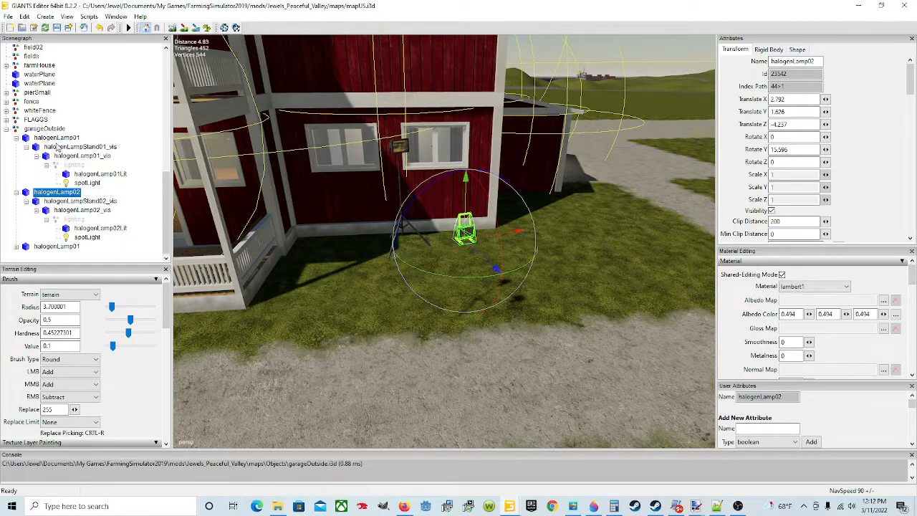
- Move halogenLamp01 away from halogenLamp02 toward the porch railing and check its placement from a distance
click(54, 137)
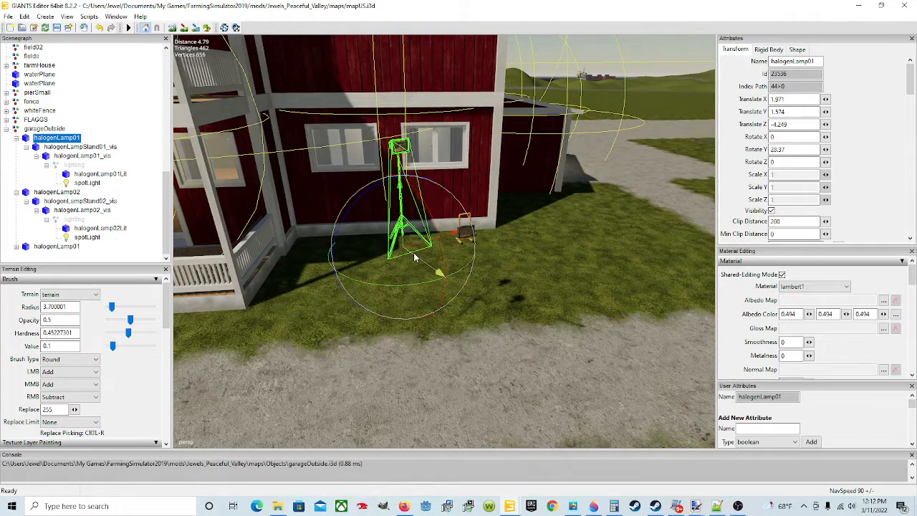
drag(425, 243, 341, 249)
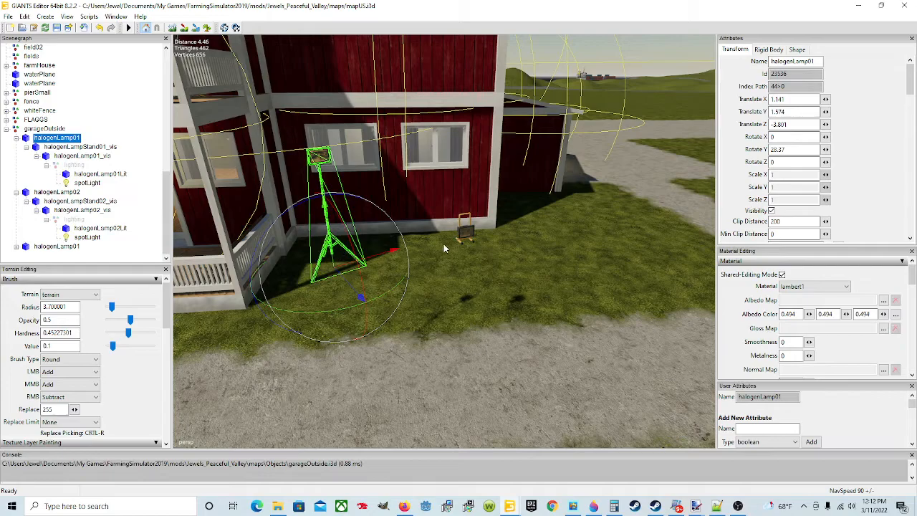
alt+drag(494, 228, 344, 248)
scroll(387, 236, down, 4)
scroll(452, 248, up, 2)
scroll(452, 248, down, 1)
scroll(343, 252, down, 4)
scroll(344, 252, down, 3)
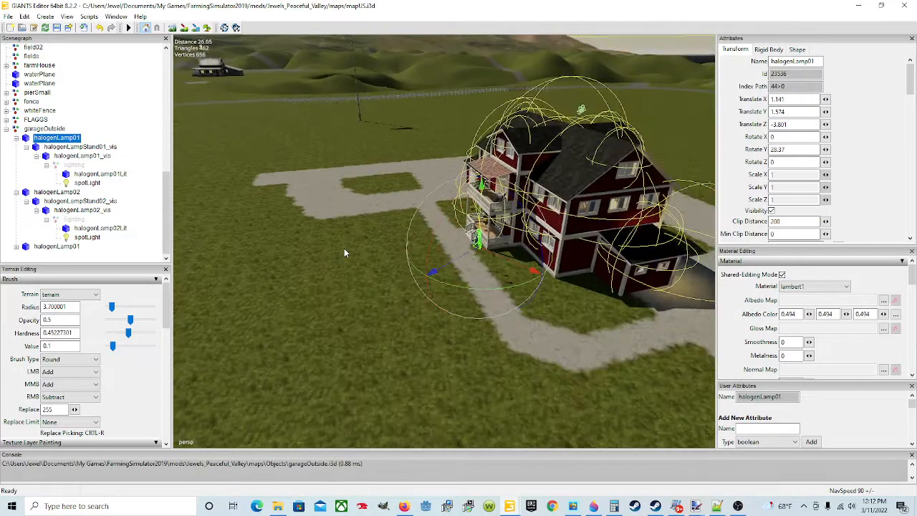
- Reposition halogenLamp01 onto the grass close to the red wall, between the two ground-floor windows beside the porch
scroll(344, 252, up, 7)
alt+drag(344, 245, 555, 211)
right_drag(469, 257, 437, 291)
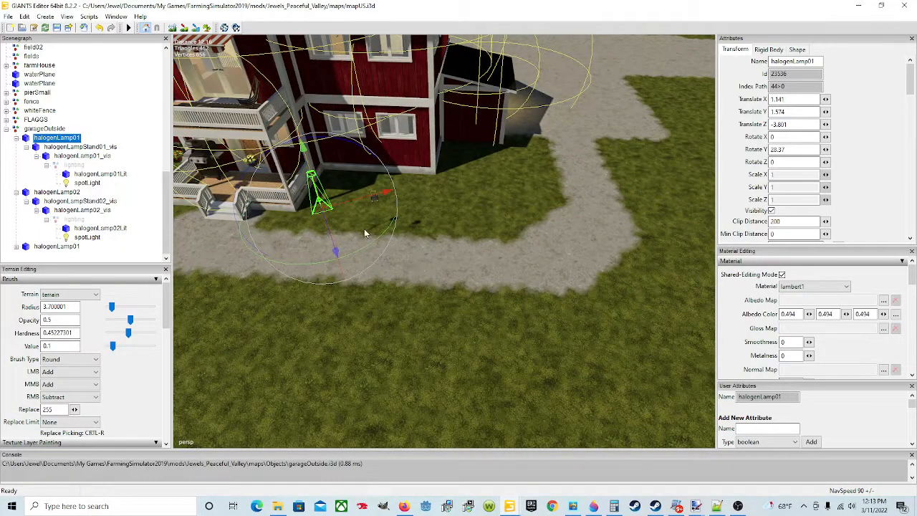
scroll(364, 228, up, 6)
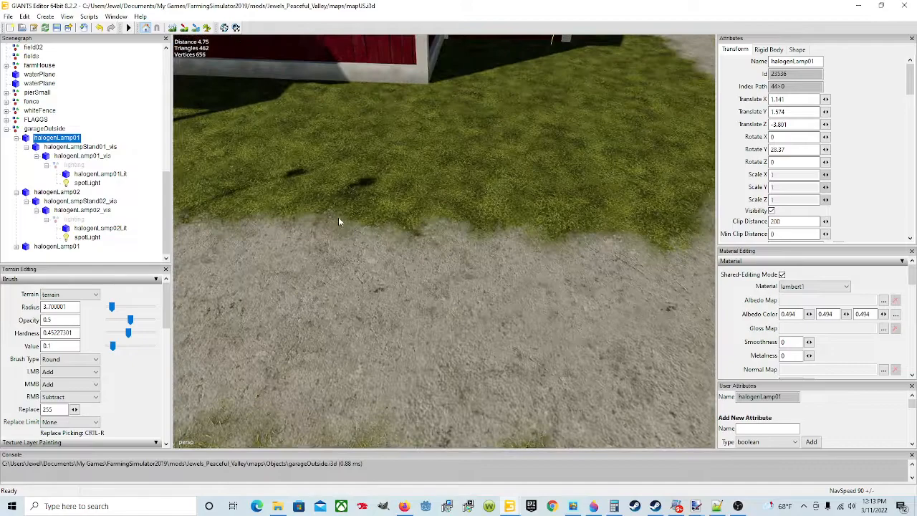
right_drag(344, 225, 286, 195)
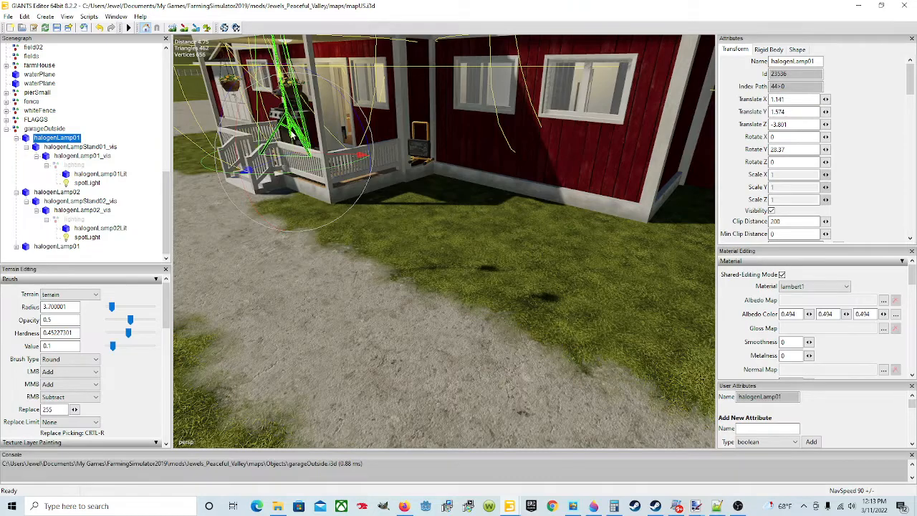
drag(291, 133, 466, 107)
- Lower halogenLamp02 to ground level and move it back toward the red wall next to halogenLamp01
click(413, 145)
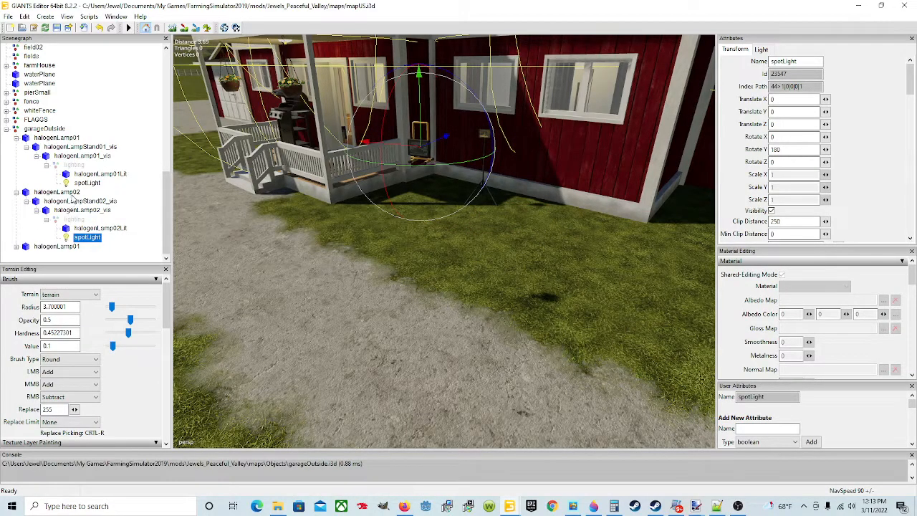
click(71, 195)
drag(425, 139, 439, 299)
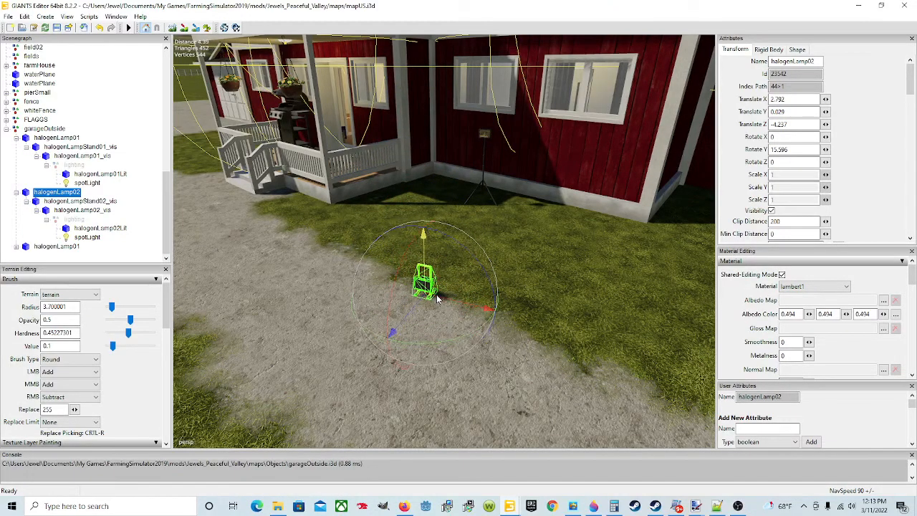
drag(413, 314, 553, 176)
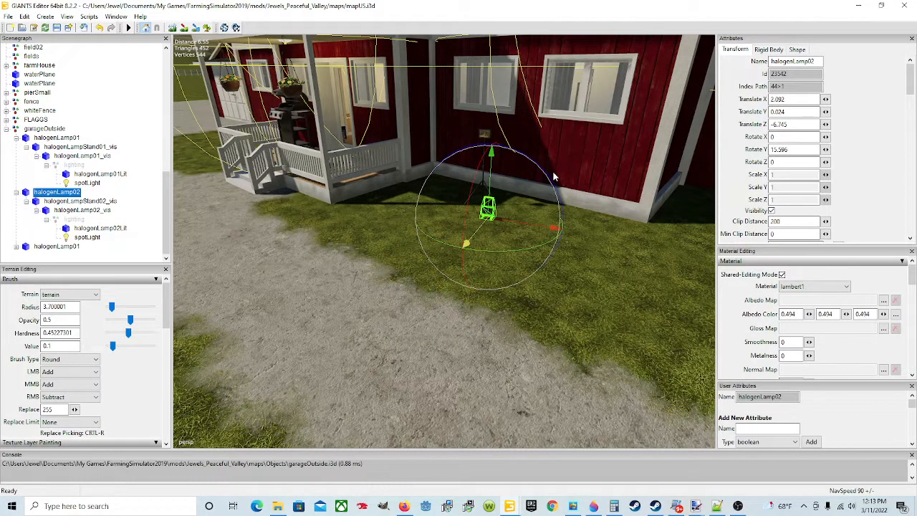
scroll(439, 300, down, 6)
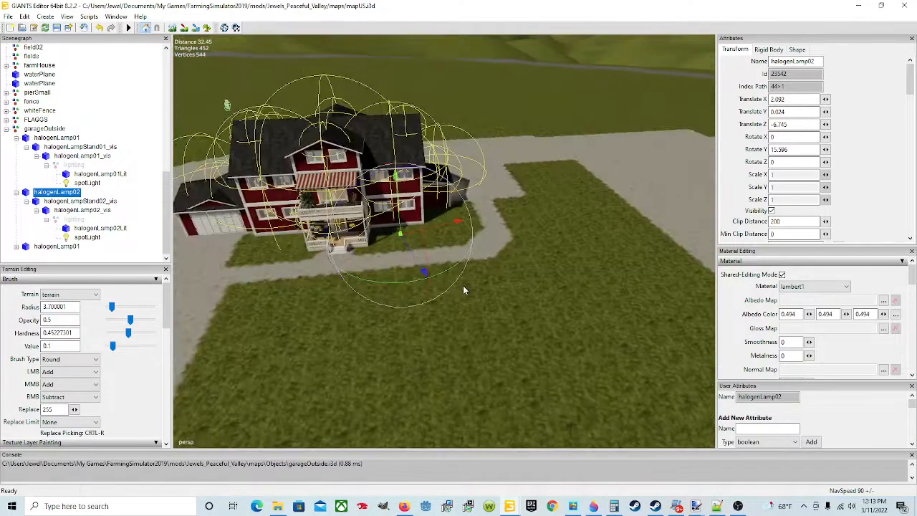
- Collapse the garageOutside group in the scenegraph and switch to the editor window holding the WaterOriginalKeeptest map
scroll(464, 289, down, 3)
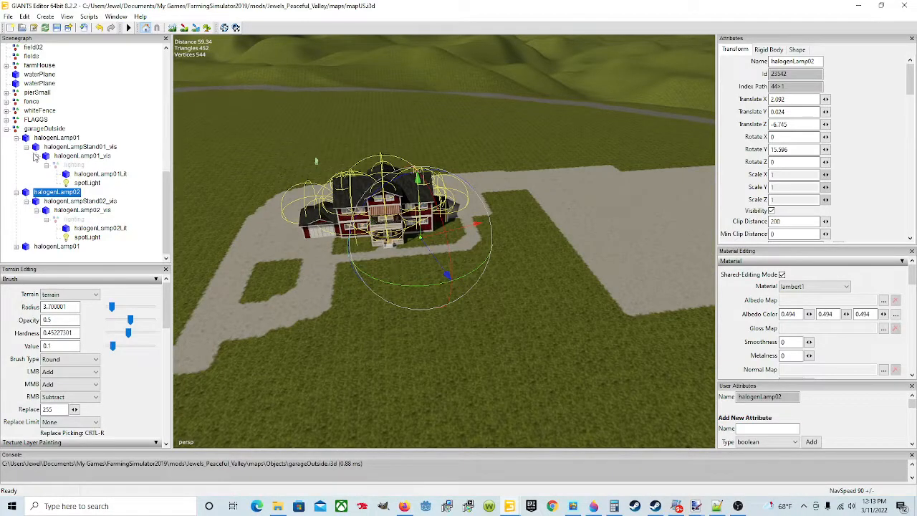
click(6, 129)
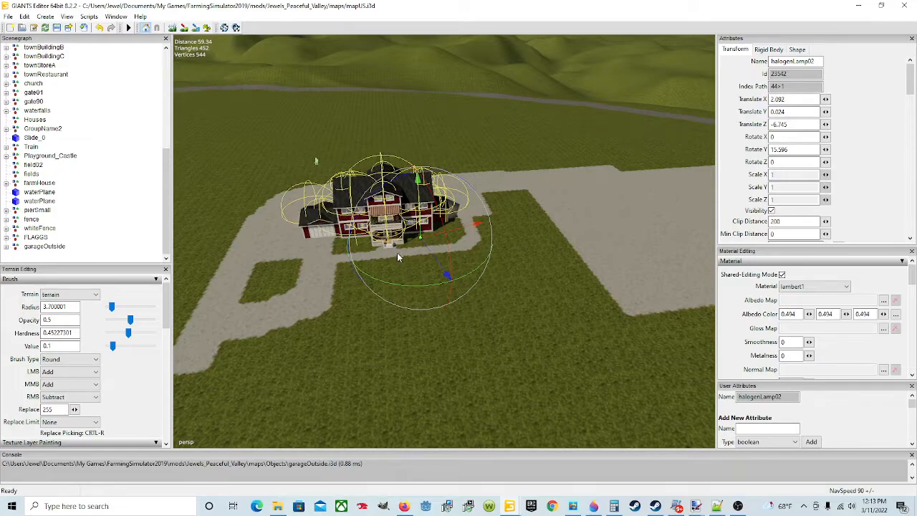
mouse_move(509, 507)
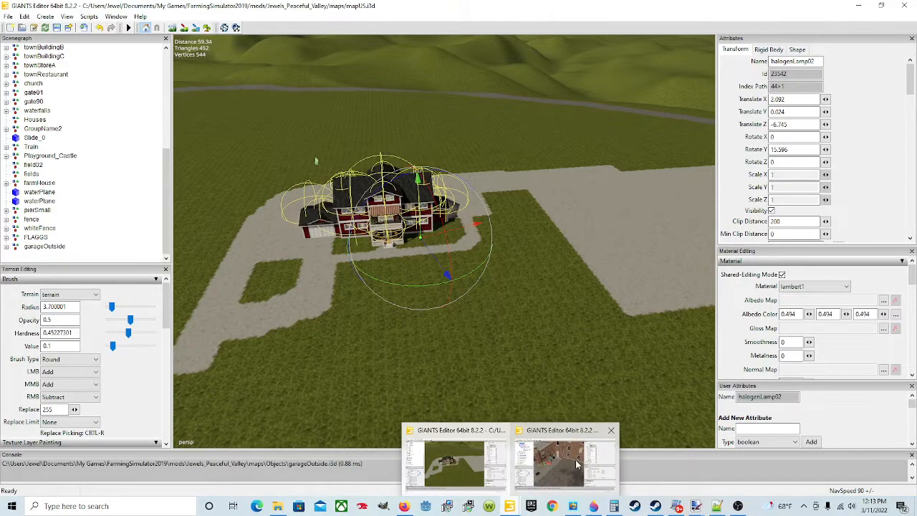
click(543, 458)
- Select the short ladder standing behind the red plastic barrier and locate its entry in the scenegraph
key(f)
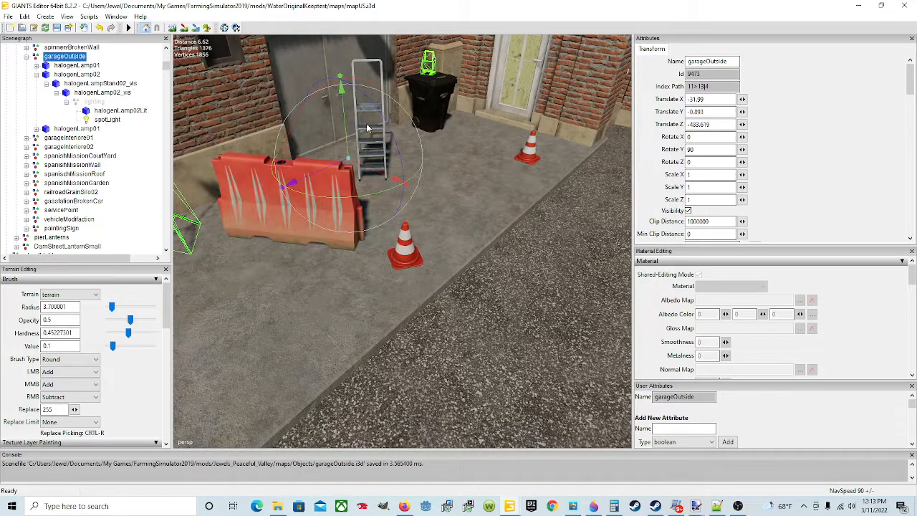
click(362, 79)
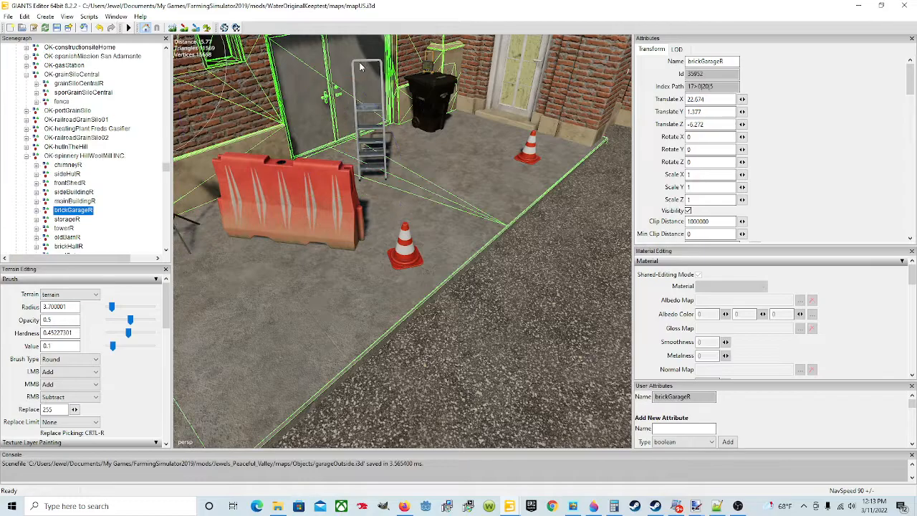
click(362, 84)
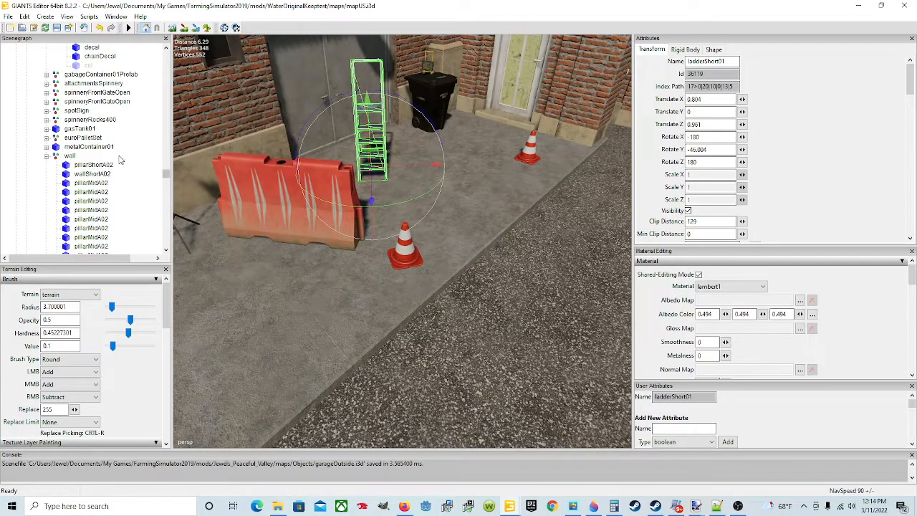
scroll(119, 157, up, 4)
scroll(120, 159, up, 4)
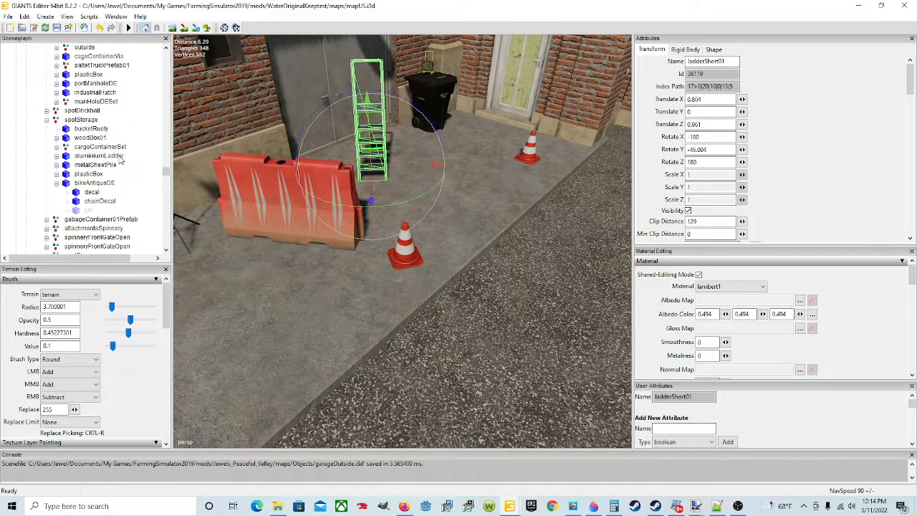
scroll(121, 159, up, 3)
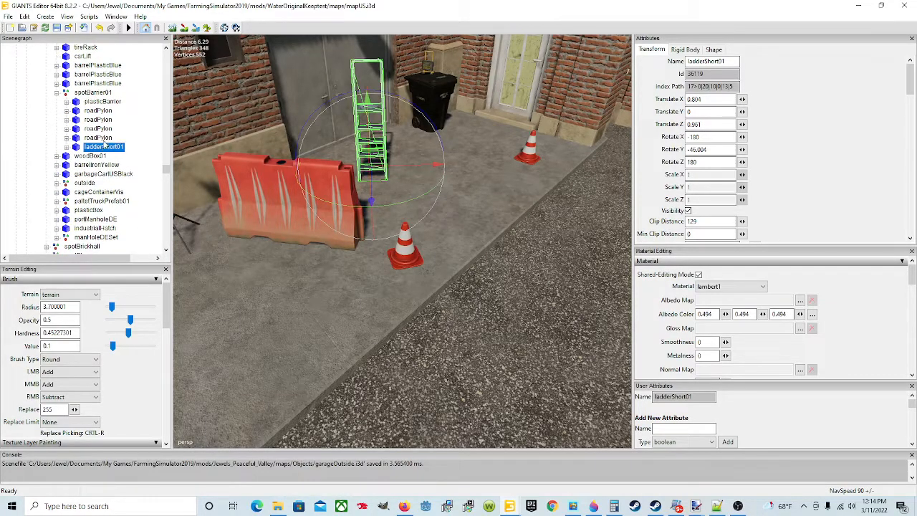
- Check which objects the spotBarrier01 group contains, and reselect only ladderShort01 within it
click(104, 139)
click(104, 147)
click(92, 93)
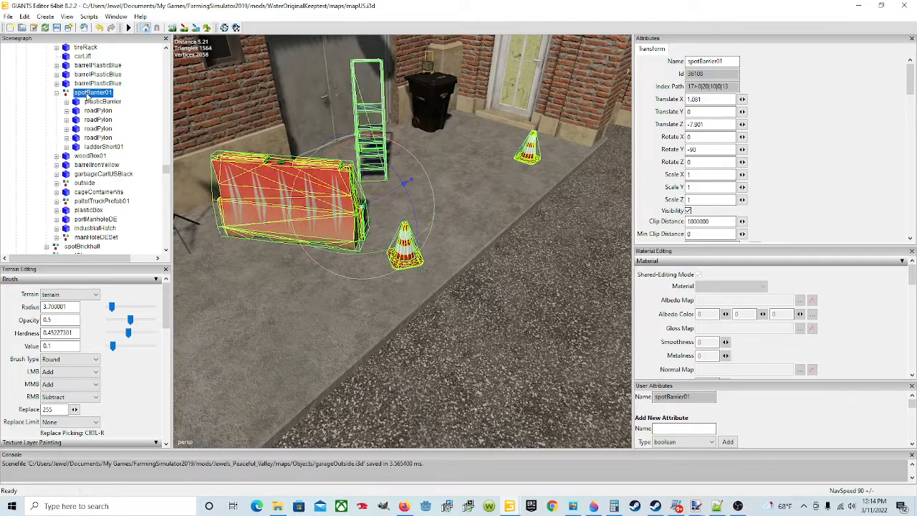
click(115, 147)
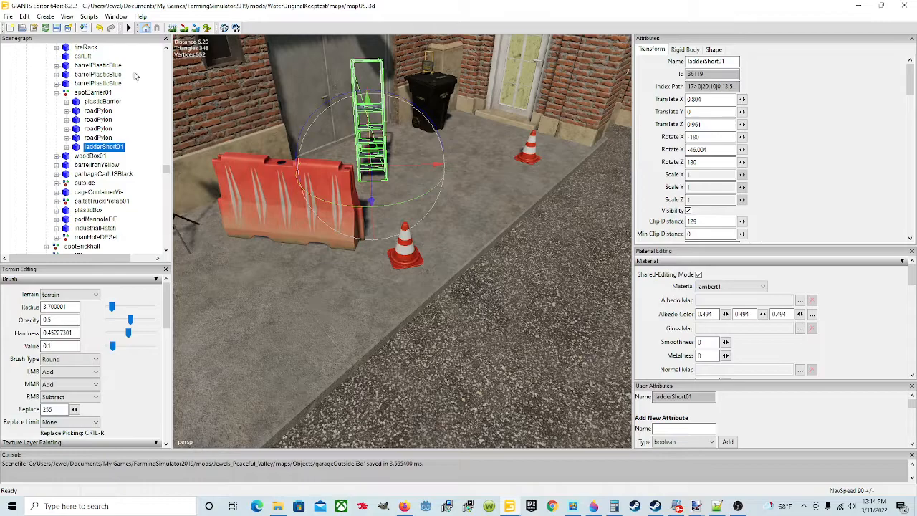
- Export the selected ladder with its files as ladderShort01 into the Peaceful Valley Objects folder, accepting the parent directory structure
click(9, 18)
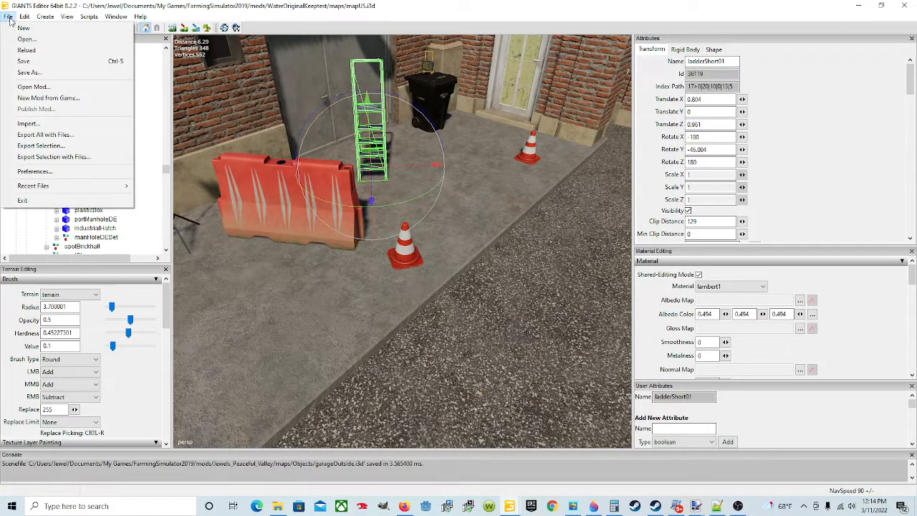
click(60, 158)
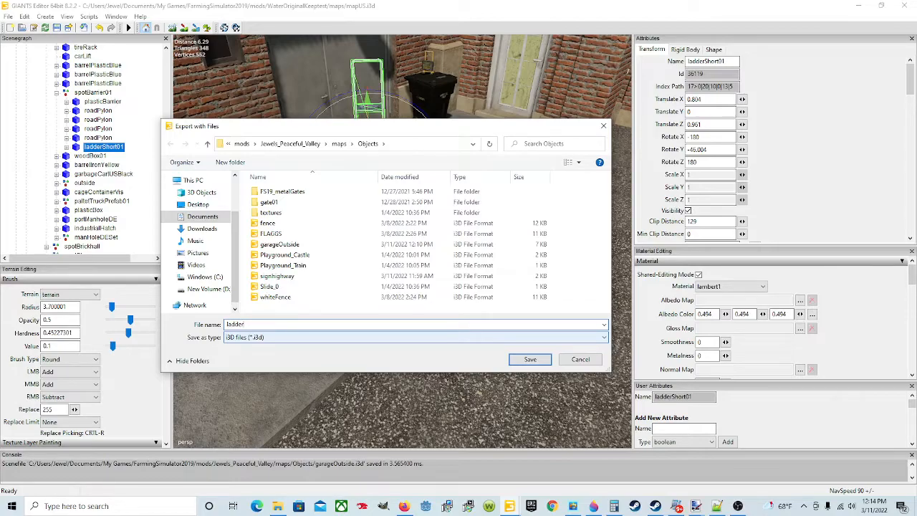
text(ort01)
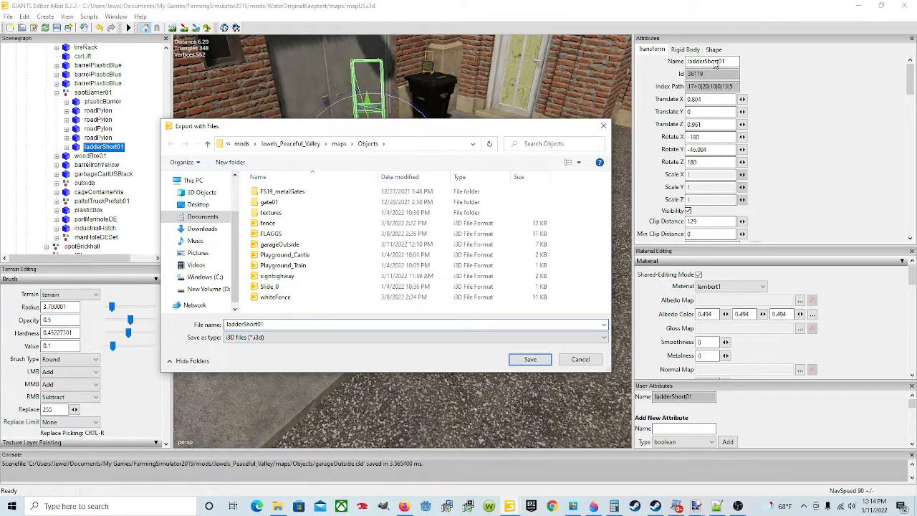
click(530, 362)
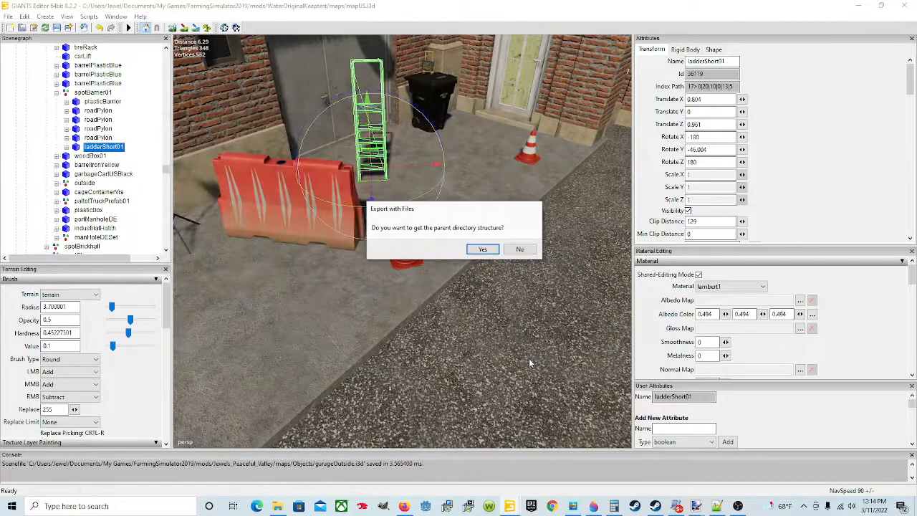
click(479, 251)
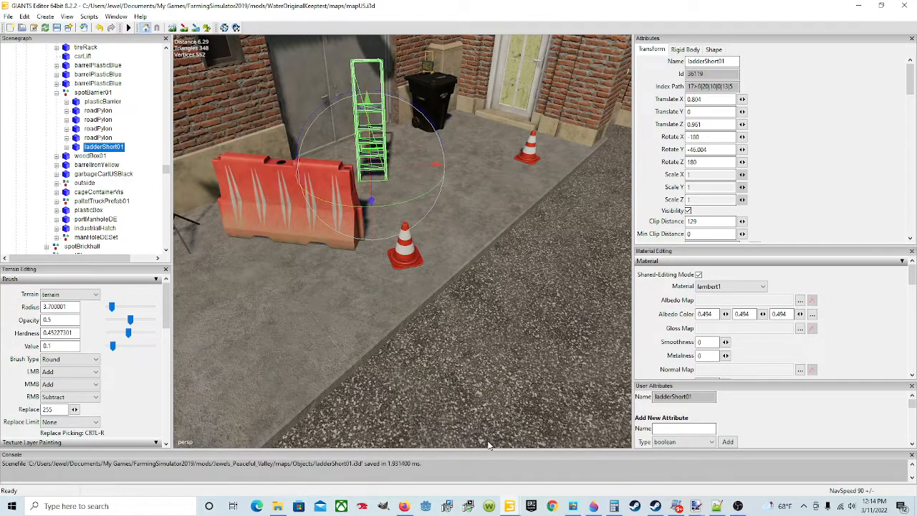
- Switch back to the Jewels_Peaceful_Valley map and import ladderShort01 from the Objects folder
mouse_move(505, 508)
click(433, 473)
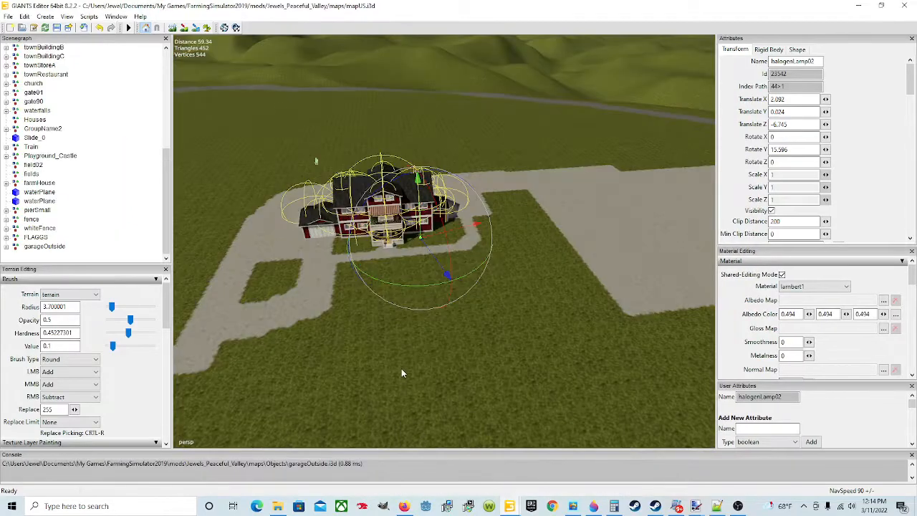
alt+drag(462, 301, 418, 292)
scroll(418, 292, up, 8)
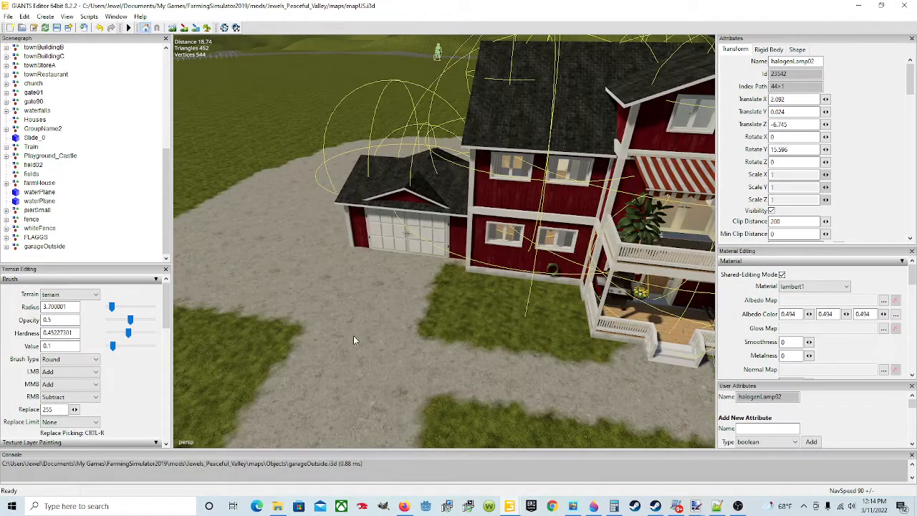
alt+drag(353, 336, 390, 341)
scroll(341, 344, up, 2)
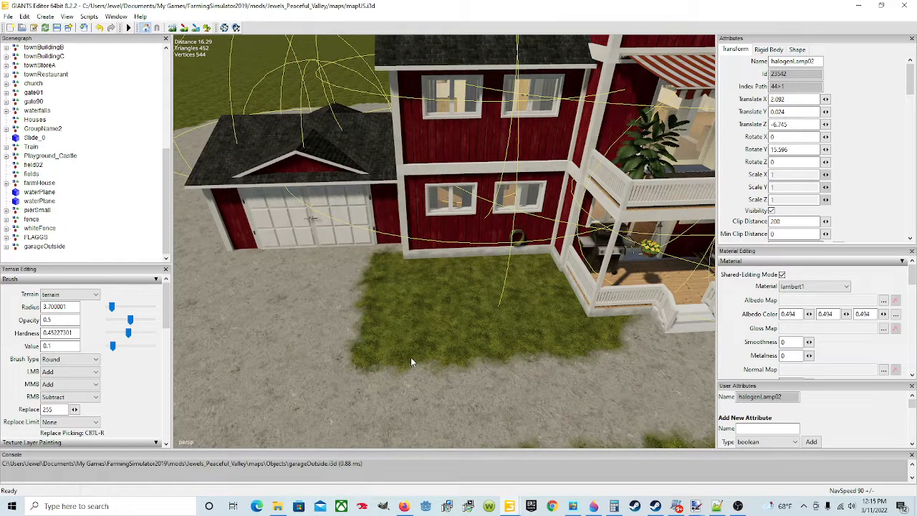
click(6, 16)
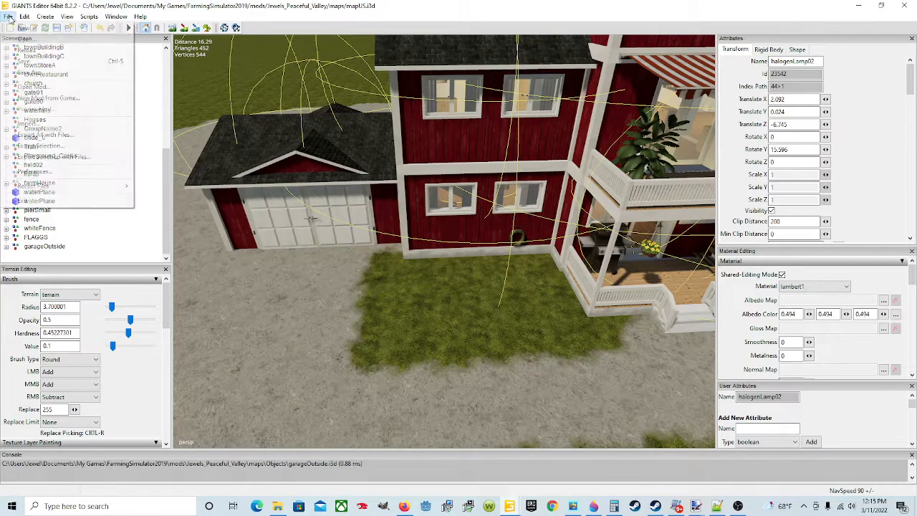
click(39, 122)
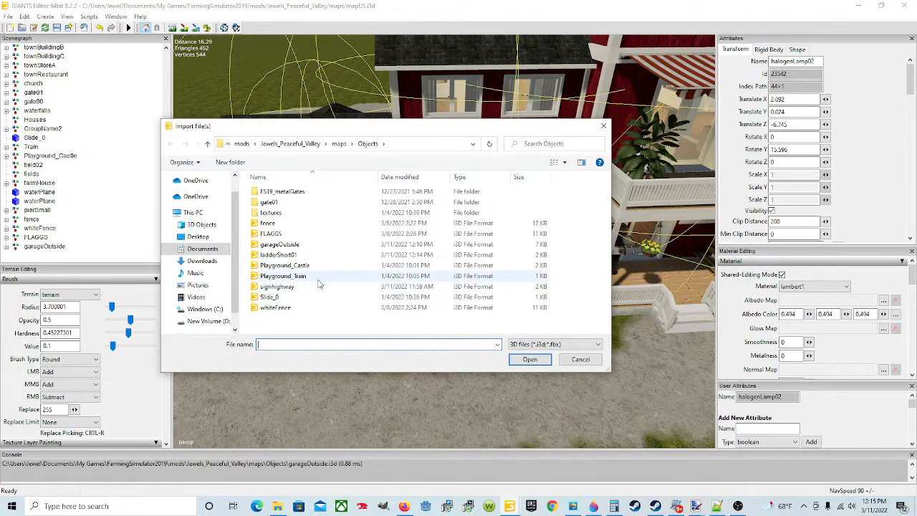
click(316, 255)
click(511, 359)
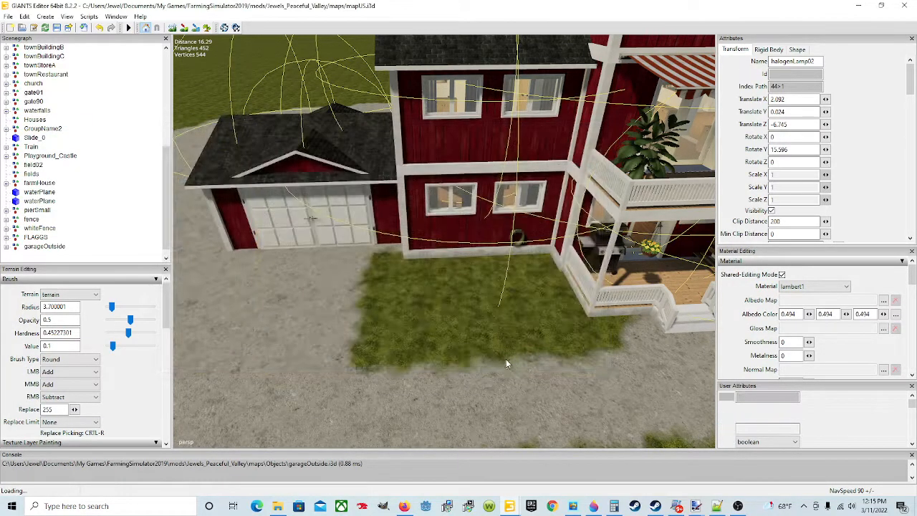
- Place ladderShort01 at the garage-side edge of the grass patch before the farmhouse, turned to about 78.4° around Y
click(458, 291)
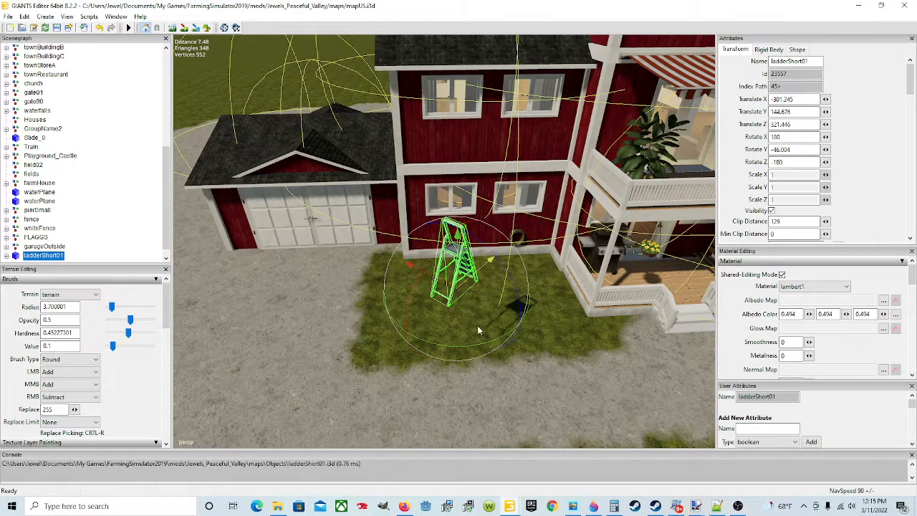
key(ctrl+b)
drag(490, 344, 415, 278)
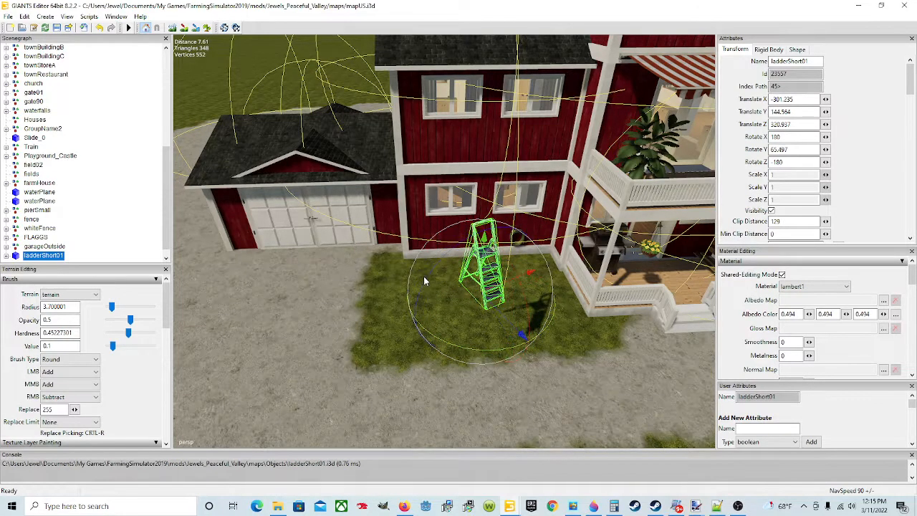
drag(512, 281, 447, 290)
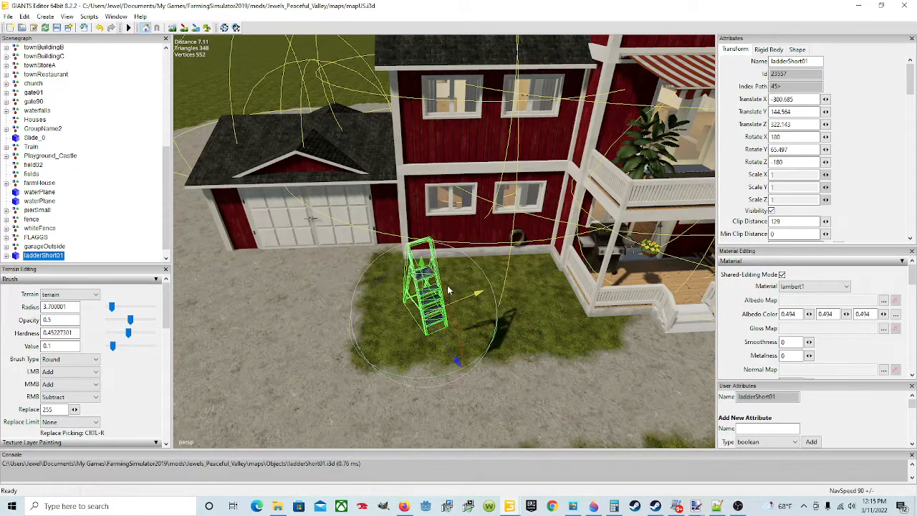
drag(446, 345, 422, 277)
drag(415, 329, 384, 327)
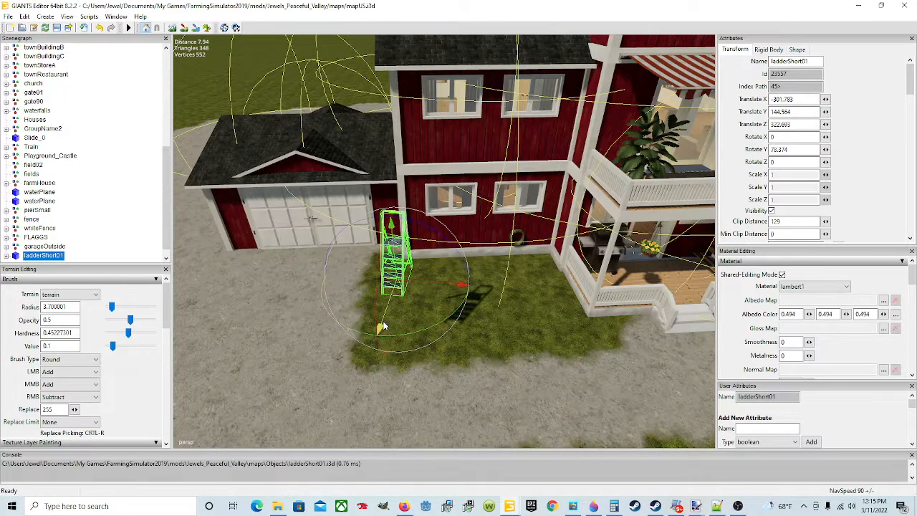
- Lower the ladder to ground level, at about 142.5 on the Y axis, and check its footing up close
scroll(445, 323, up, 3)
scroll(445, 326, up, 3)
alt+drag(445, 326, 378, 337)
scroll(379, 337, down, 3)
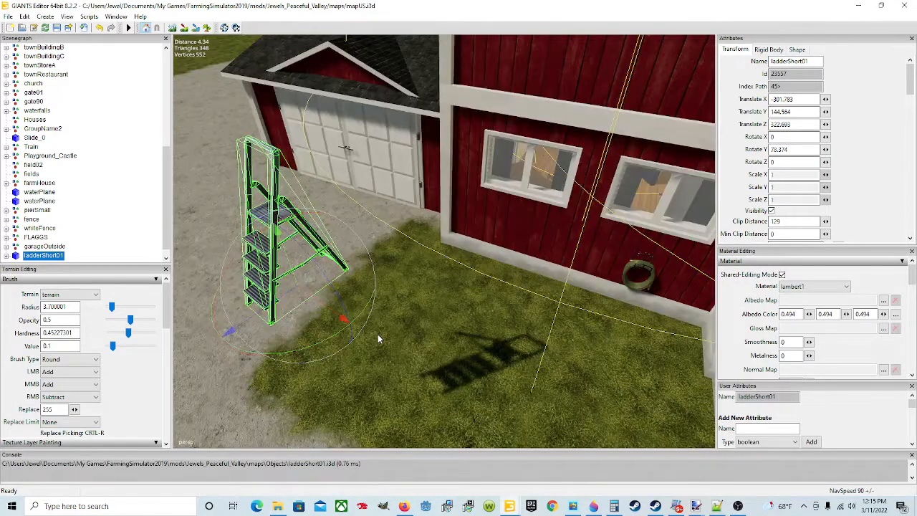
drag(329, 303, 359, 422)
alt+drag(423, 280, 466, 323)
scroll(556, 287, down, 5)
scroll(505, 280, up, 5)
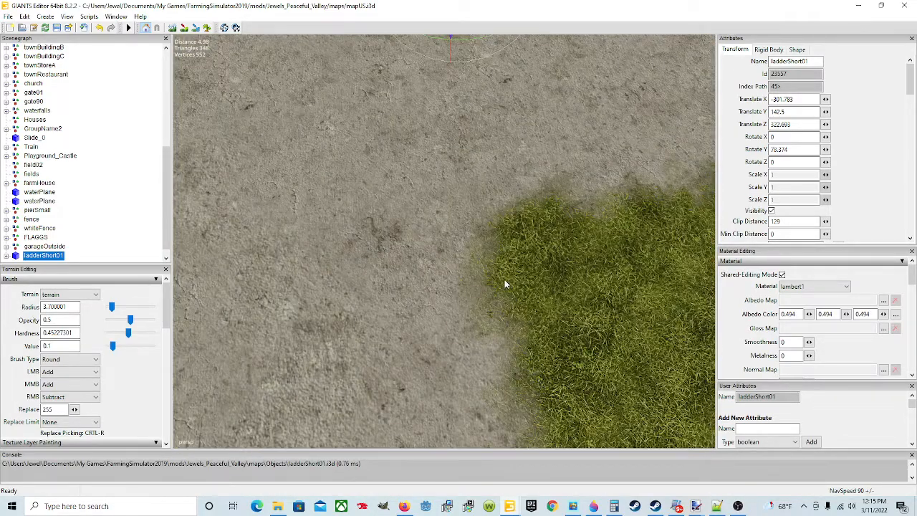
scroll(505, 279, down, 5)
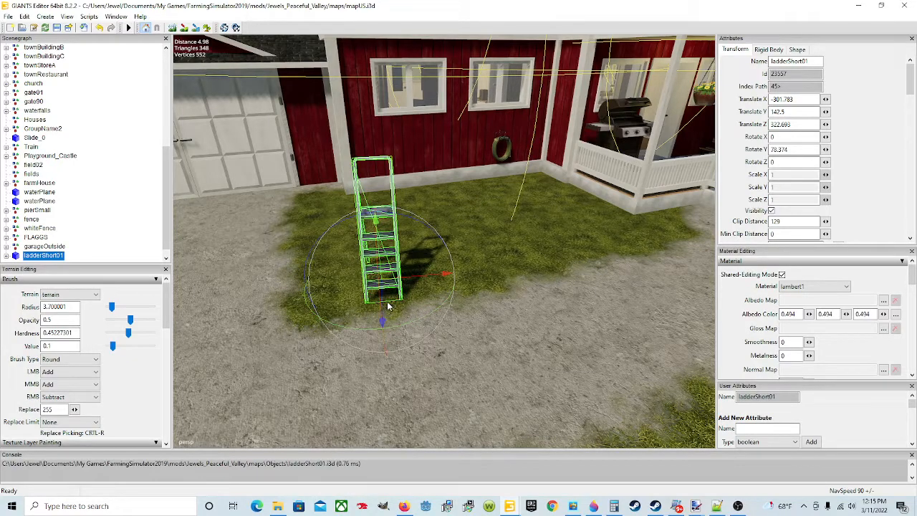
- Move the ladder back toward the red wall beside the garage and lower it slightly to Y 142.454
drag(383, 308, 409, 137)
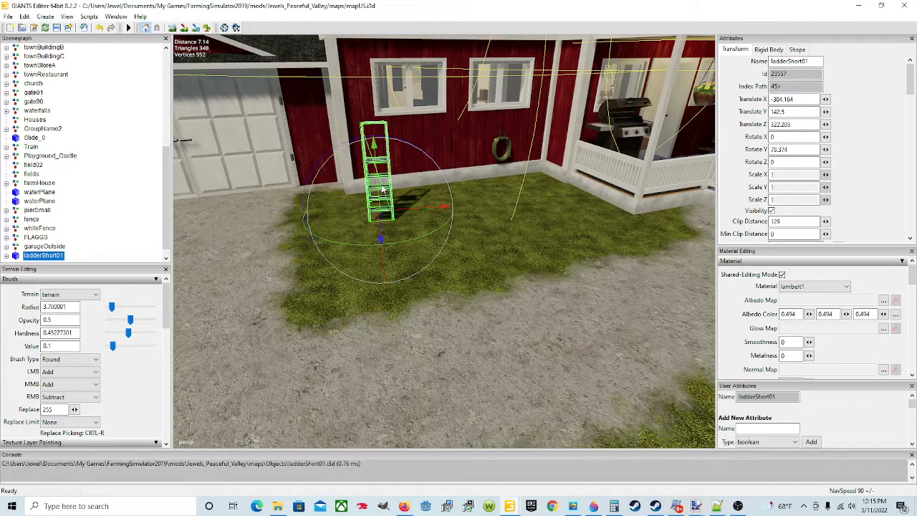
alt+drag(413, 180, 346, 214)
scroll(431, 169, up, 1)
scroll(431, 169, down, 2)
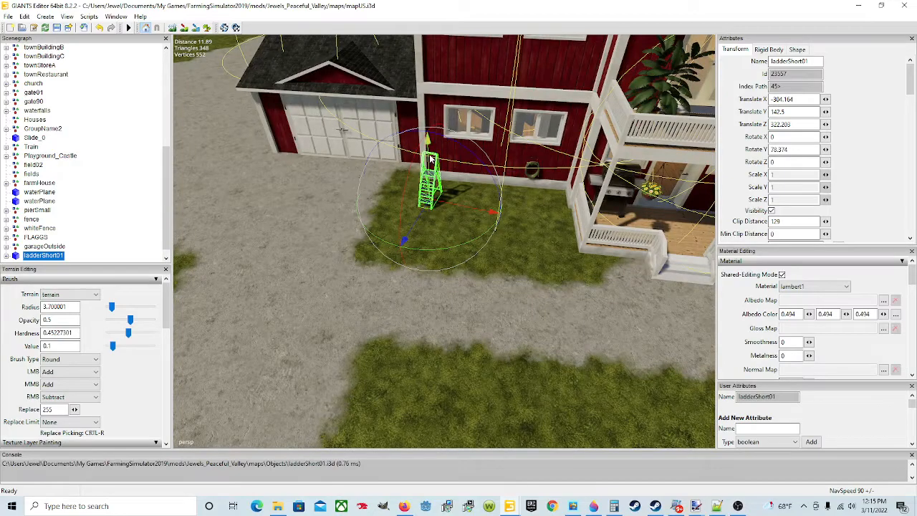
drag(429, 161, 429, 163)
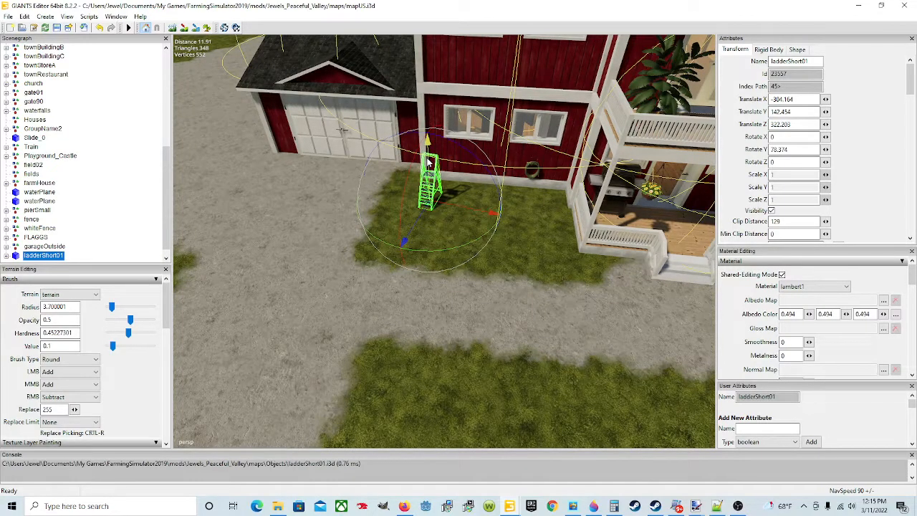
- Check the ladder's placement beside the garage from several angles and from a distance
click(353, 150)
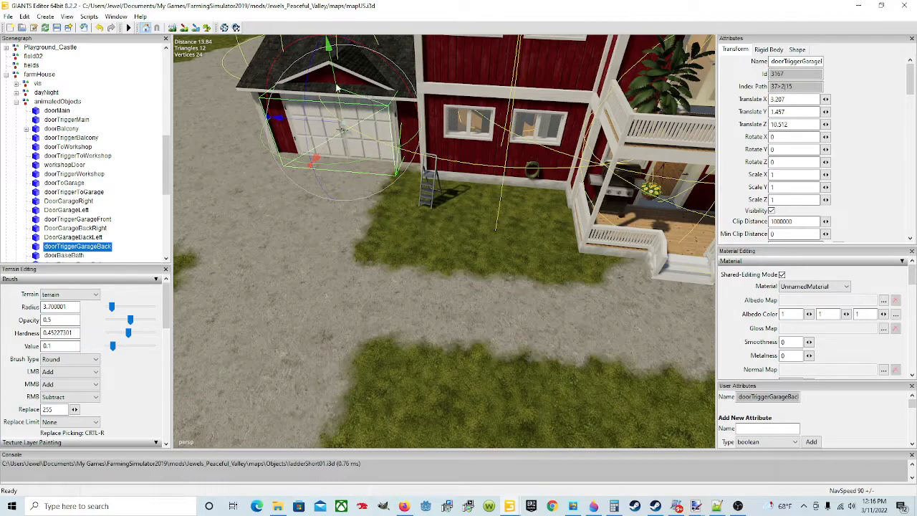
scroll(452, 198, down, 2)
scroll(451, 199, up, 4)
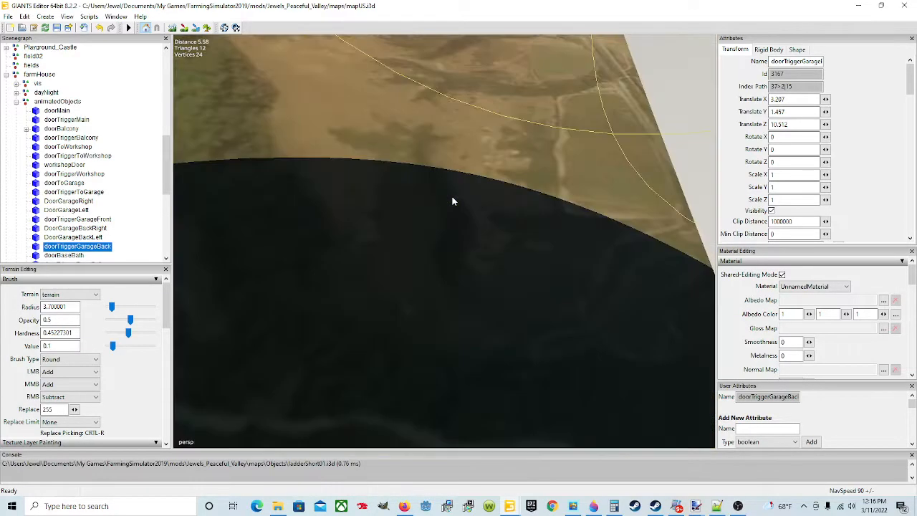
scroll(446, 212, down, 2)
alt+drag(445, 213, 458, 240)
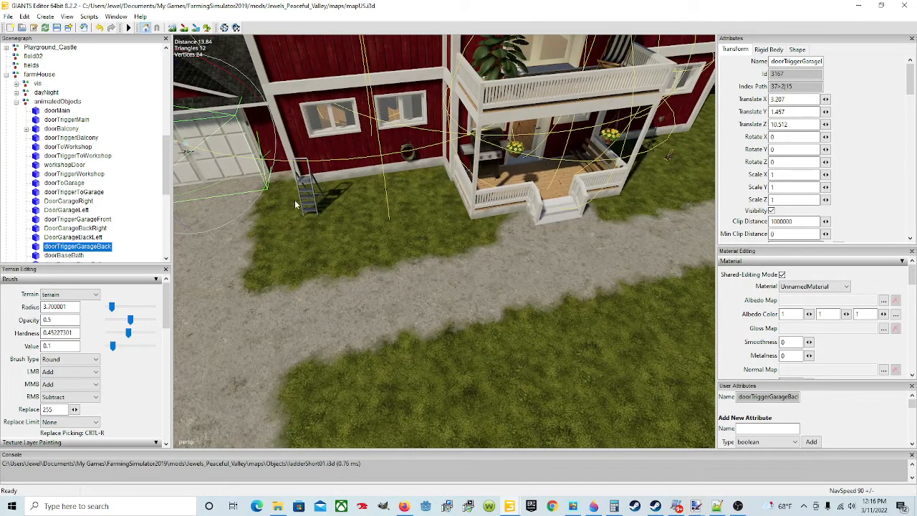
scroll(386, 267, down, 3)
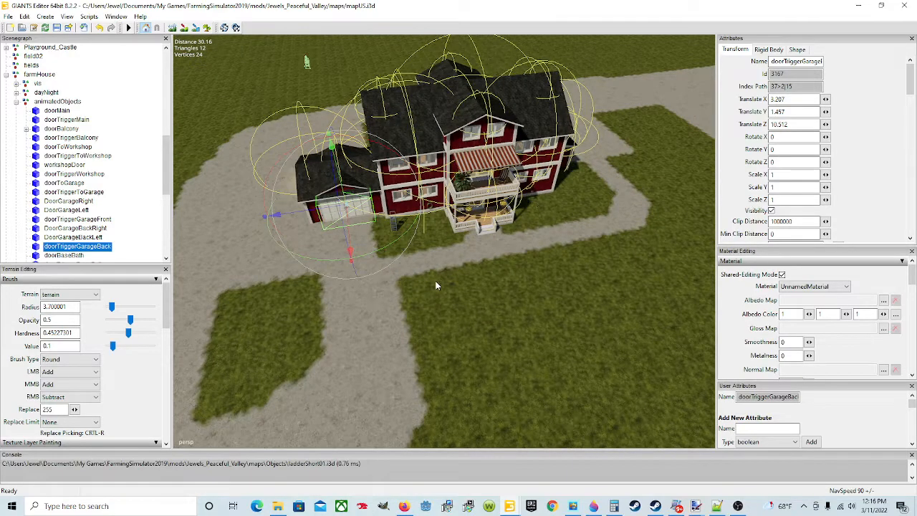
- Switch to the other GIANTS Editor window, which holds the WaterOriginalKeeptest map
mouse_move(507, 505)
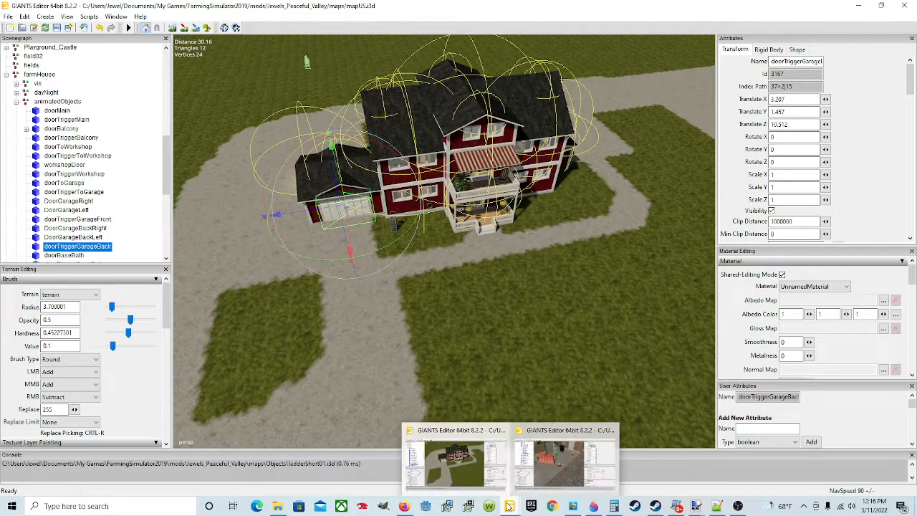
click(539, 457)
alt+drag(485, 331, 388, 292)
click(398, 295)
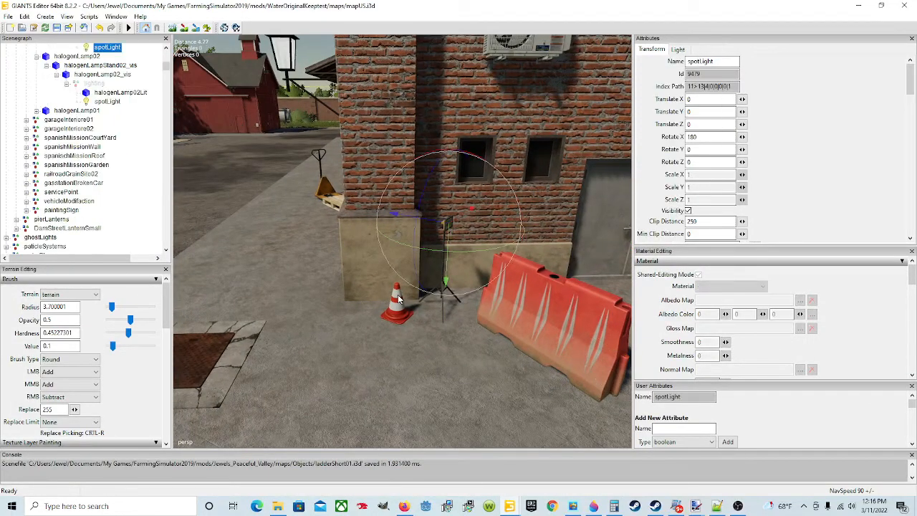
- Look around the brick garage building and its yard for more objects worth exporting
alt+drag(407, 334, 511, 301)
scroll(367, 281, up, 3)
scroll(539, 331, down, 5)
scroll(471, 306, up, 6)
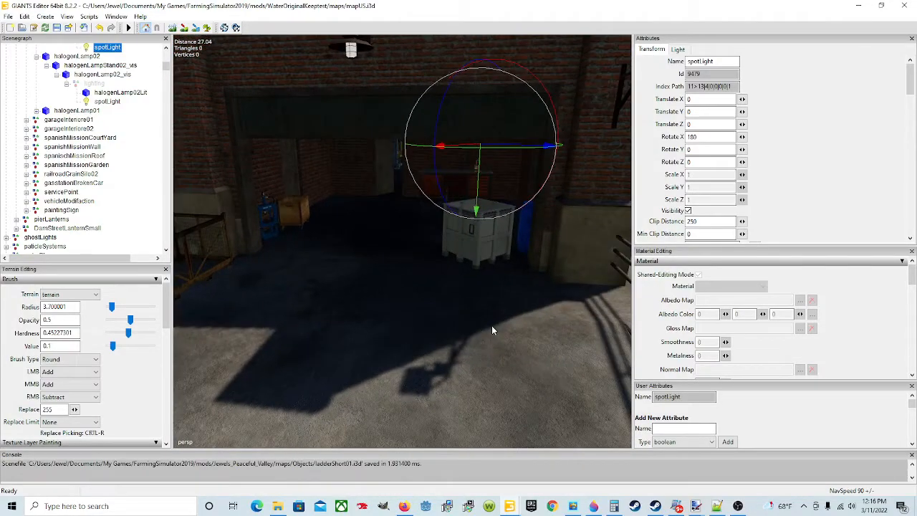
scroll(492, 325, up, 5)
mouse_move(480, 314)
right_down()
mouse_move(293, 301)
mouse_move(430, 320)
mouse_move(506, 312)
mouse_move(369, 257)
mouse_move(537, 259)
mouse_move(469, 305)
mouse_move(477, 277)
mouse_move(432, 283)
mouse_move(447, 321)
mouse_move(433, 318)
mouse_move(474, 315)
mouse_move(460, 306)
mouse_move(344, 317)
mouse_move(297, 289)
right_up()
scroll(477, 277, up, 3)
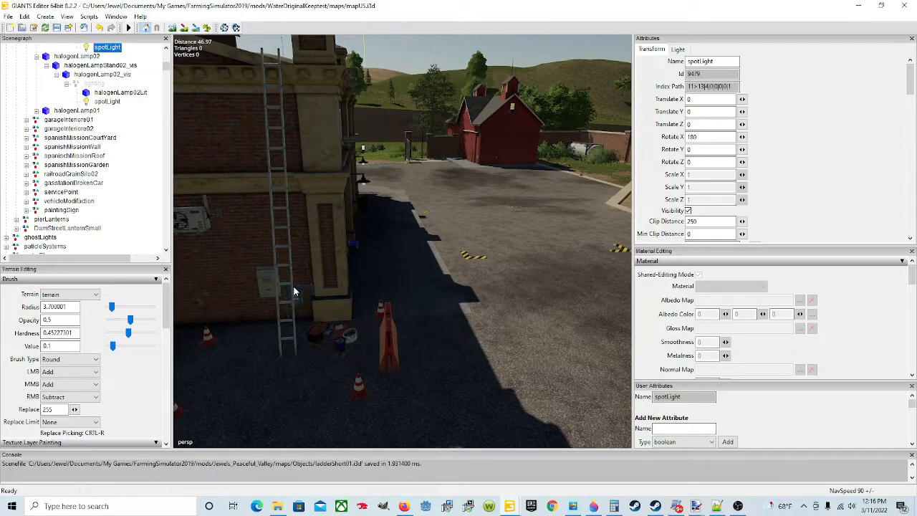
- Identify the tall ladder leaning on the brick hall in the scenegraph and examine the items around its base
click(294, 292)
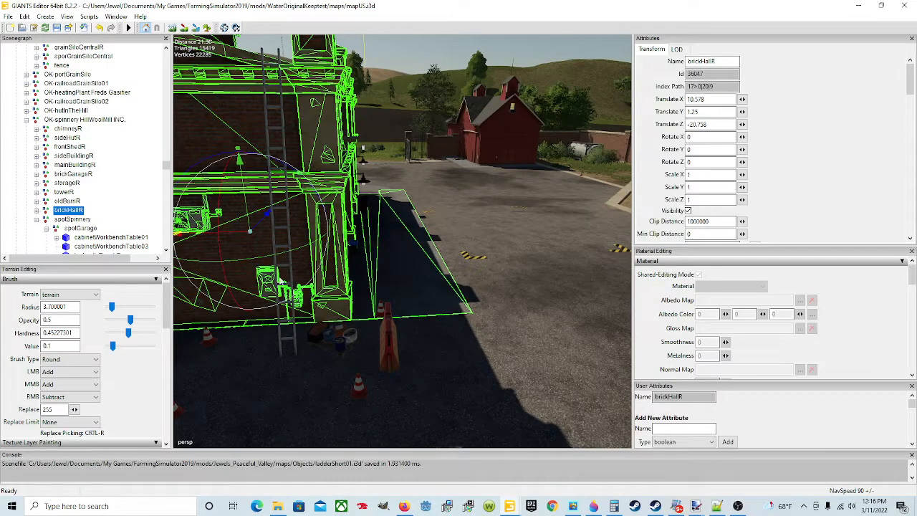
click(276, 264)
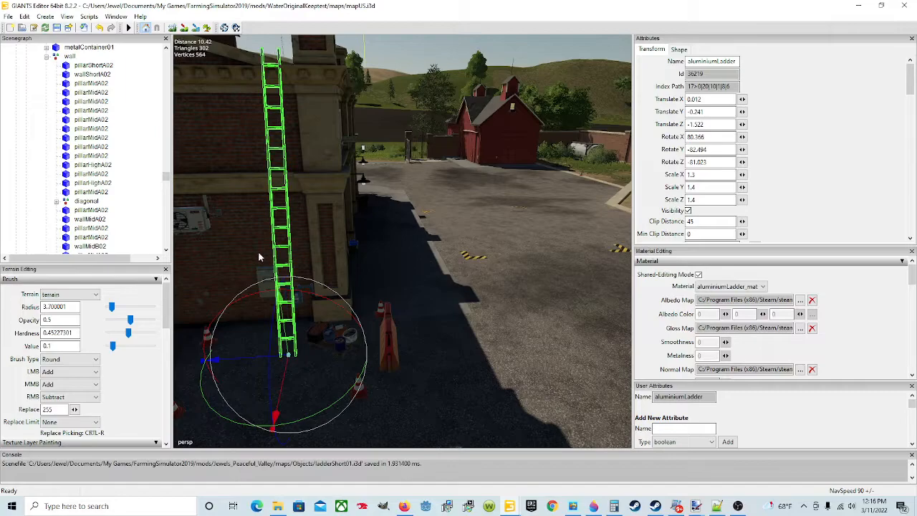
scroll(99, 219, up, 1)
scroll(99, 219, up, 8)
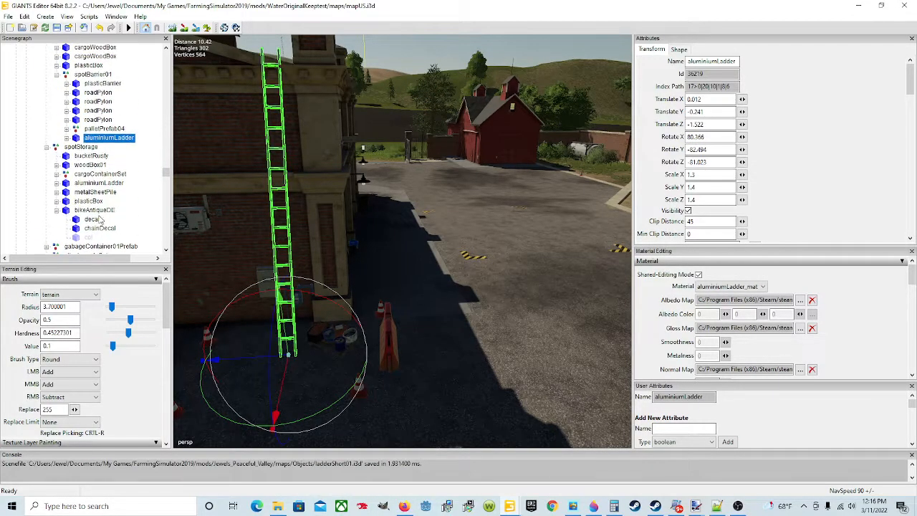
right_drag(463, 232, 288, 258)
scroll(288, 254, down, 5)
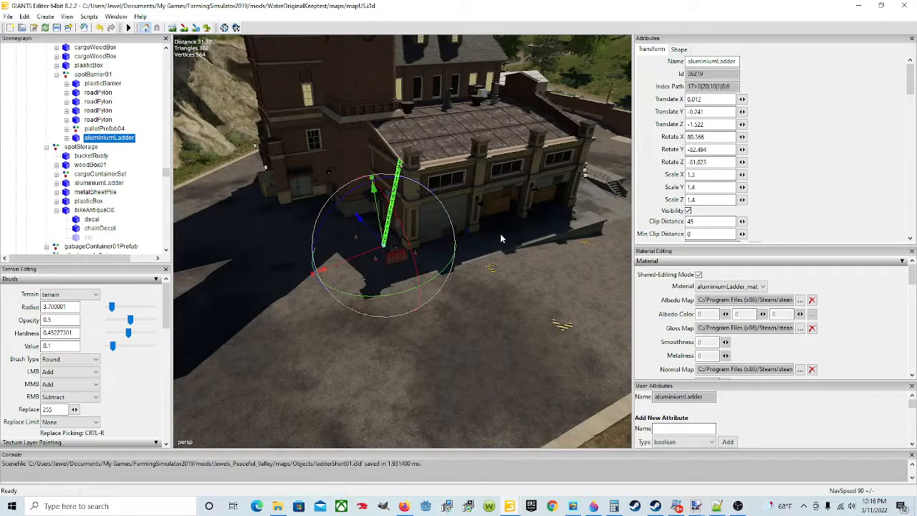
right_drag(500, 233, 854, 268)
key(f)
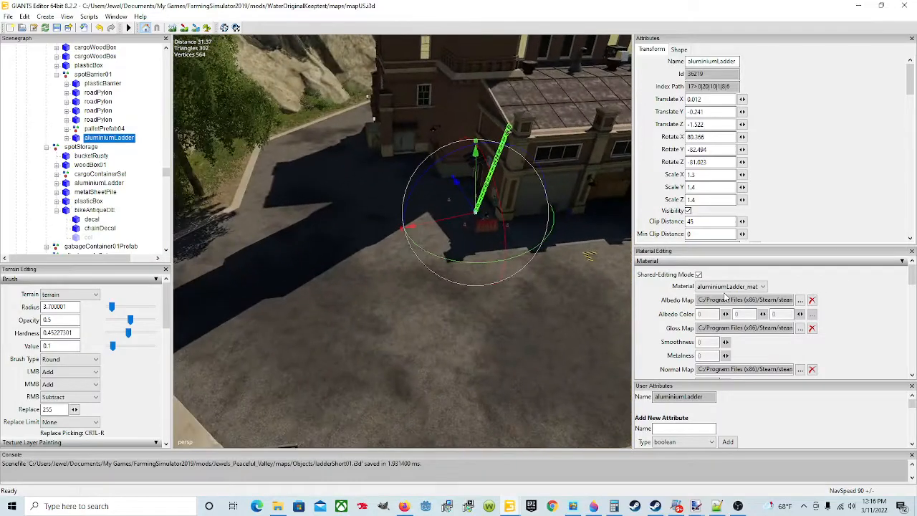
right_drag(633, 265, 352, 208)
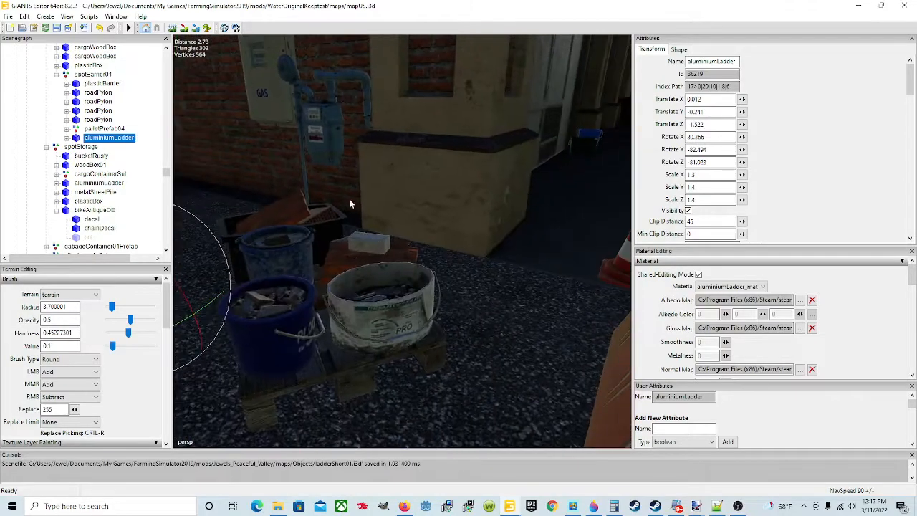
- Select the brick hall through its wall-mounted gas meter and expand brickHallR and its LOD0 group in the scenegraph
click(327, 150)
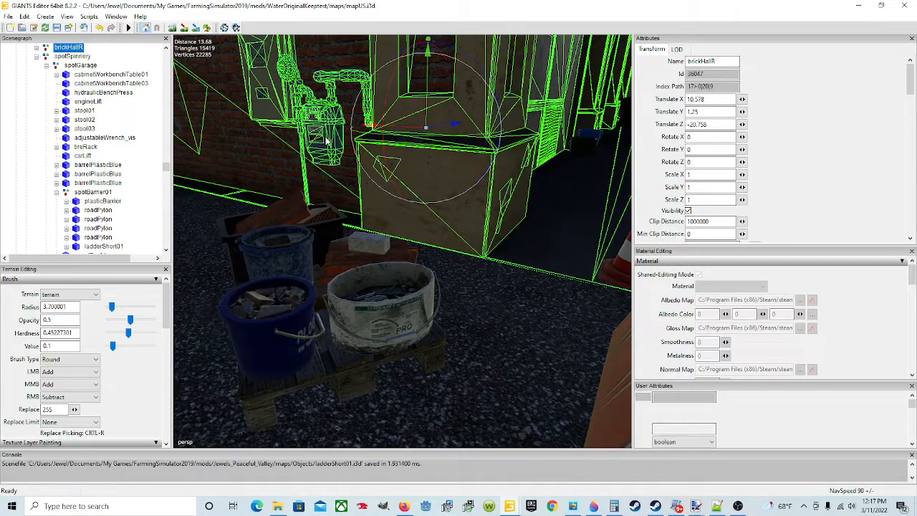
key(f)
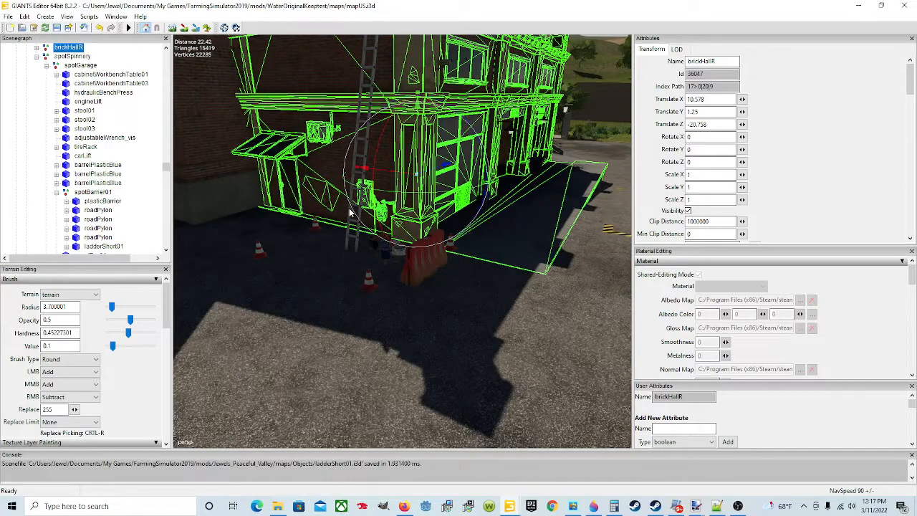
scroll(109, 160, up, 1)
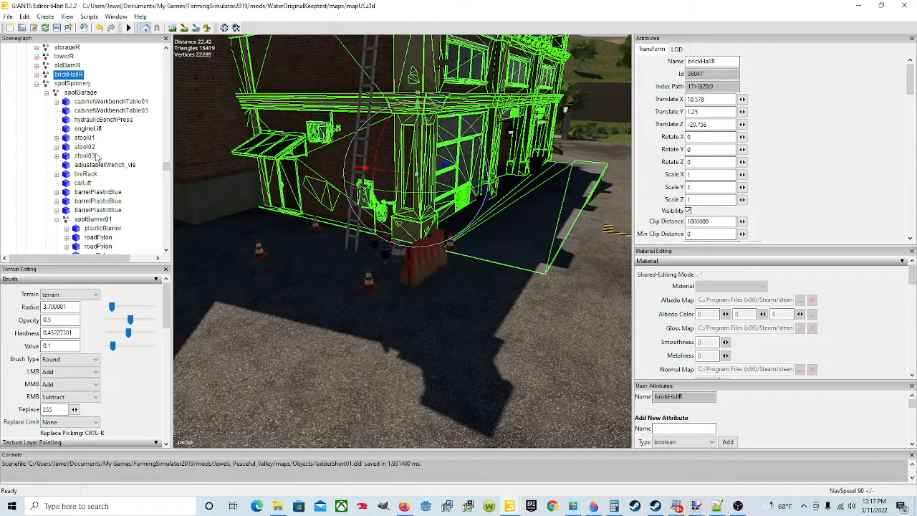
click(36, 81)
click(37, 74)
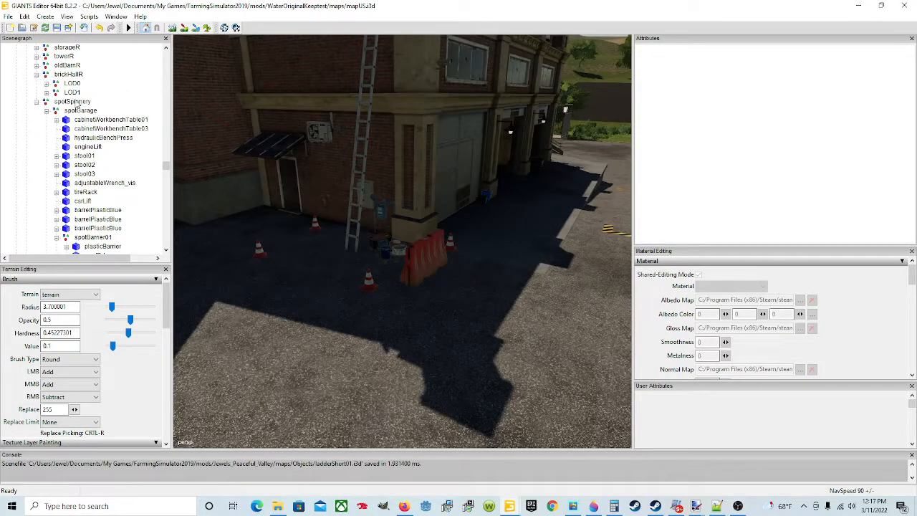
click(46, 84)
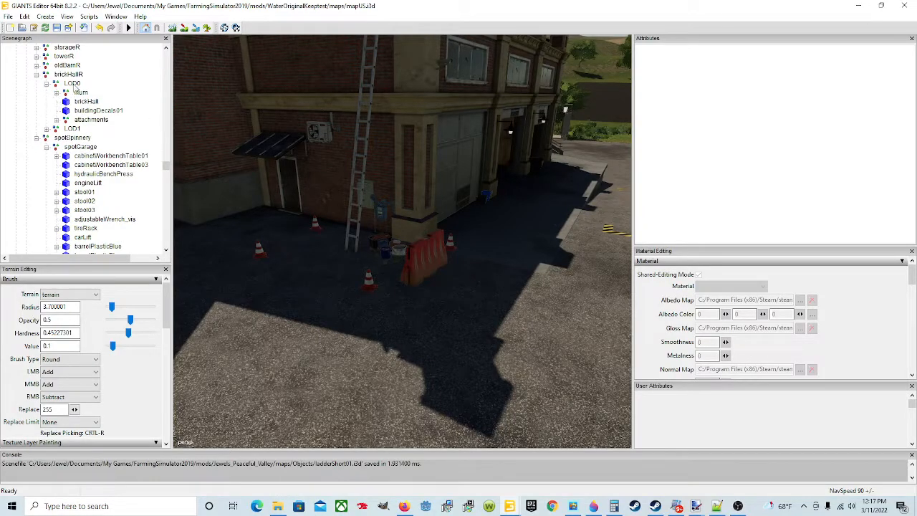
- Check the nodes inside LOD0 one by one to find the attachments group that holds the gas fittings
click(73, 84)
click(81, 93)
click(97, 110)
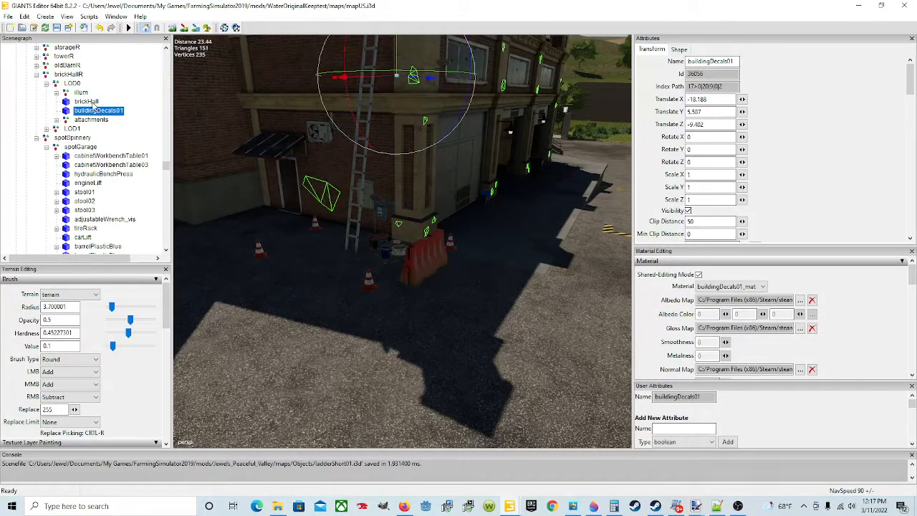
click(93, 103)
click(106, 121)
click(110, 109)
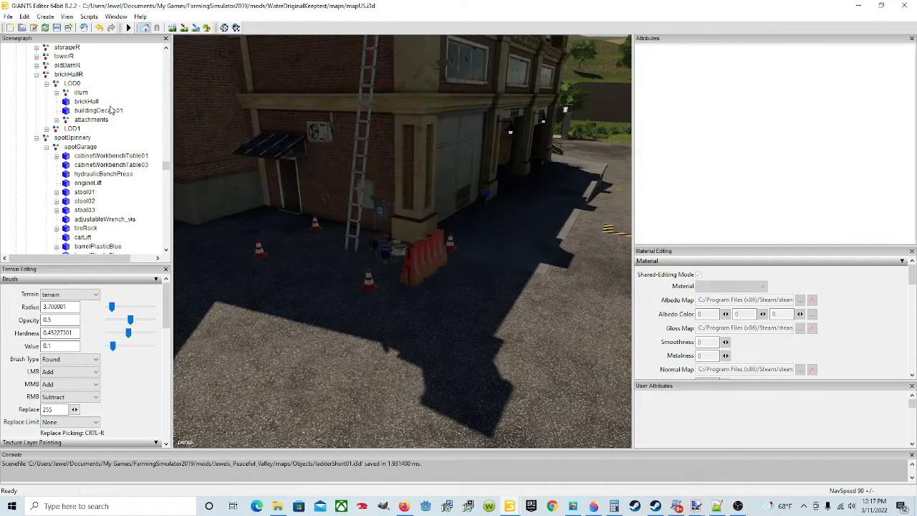
click(93, 121)
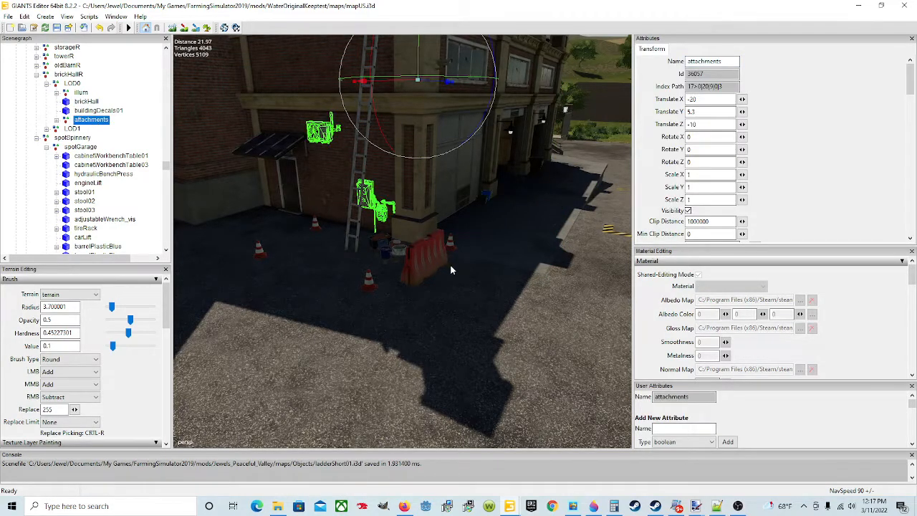
scroll(451, 270, down, 5)
scroll(450, 263, down, 4)
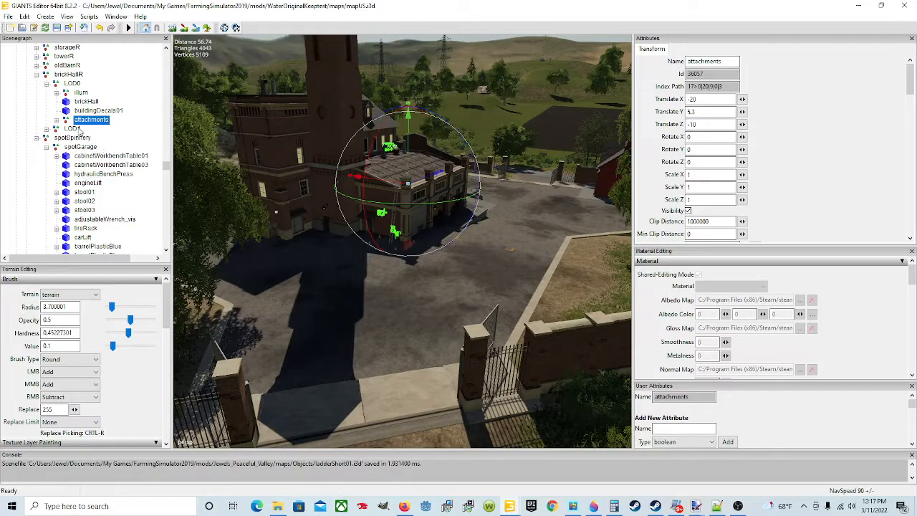
- Expand the attachments group, go through its air conditioners, and inspect gasbox01 up close on the wall
click(57, 120)
click(106, 137)
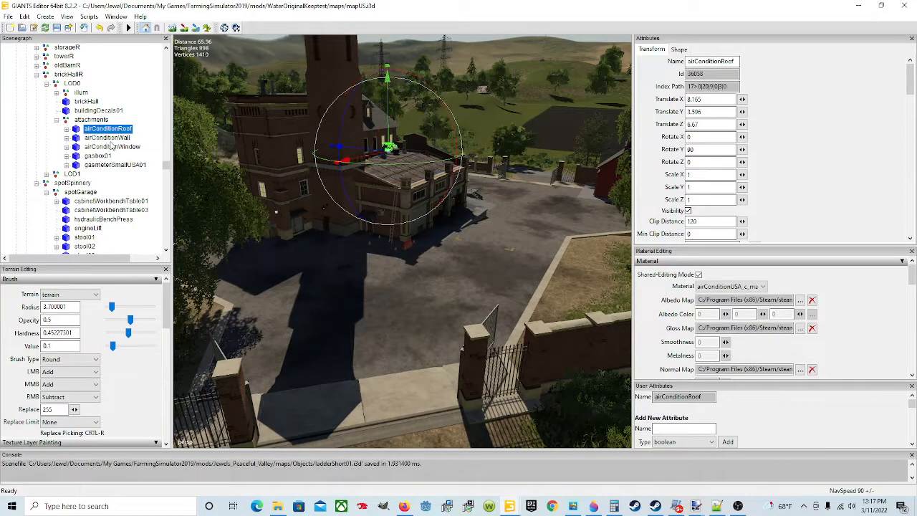
click(112, 146)
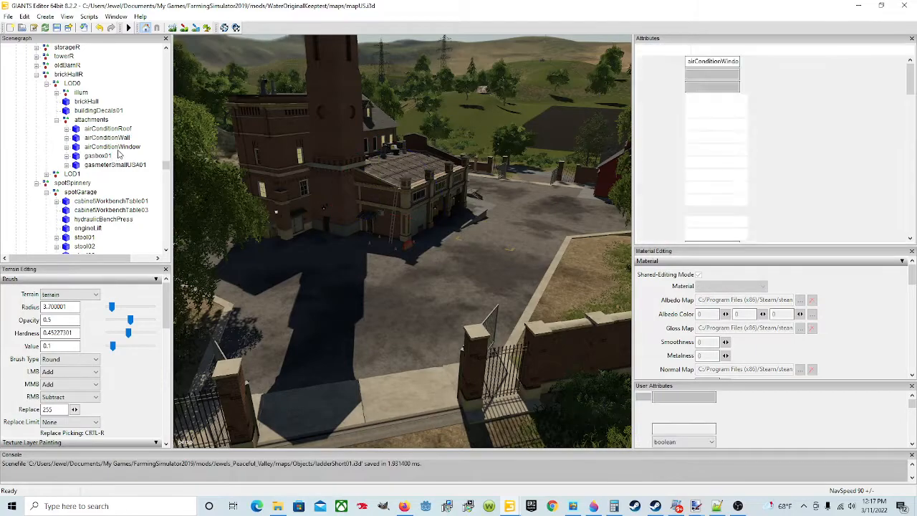
click(110, 158)
alt+drag(424, 276, 456, 291)
key(f)
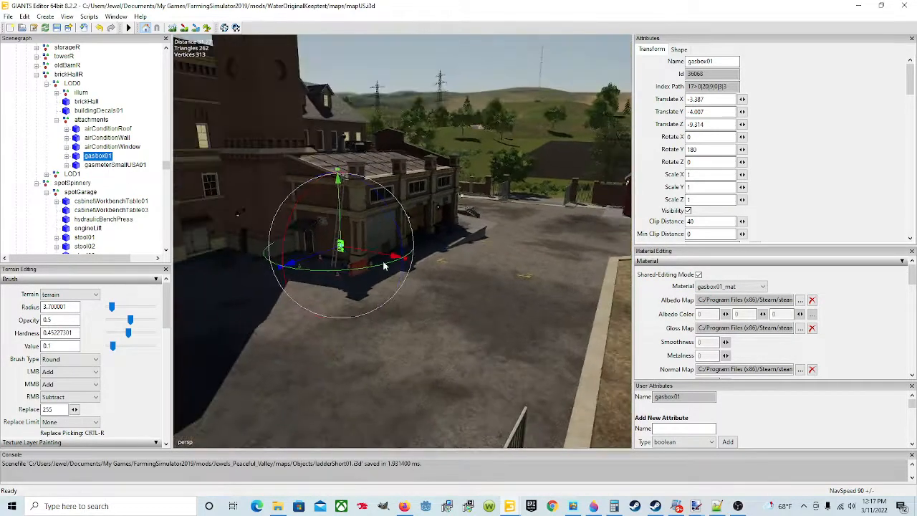
alt+drag(387, 268, 488, 235)
scroll(477, 256, up, 5)
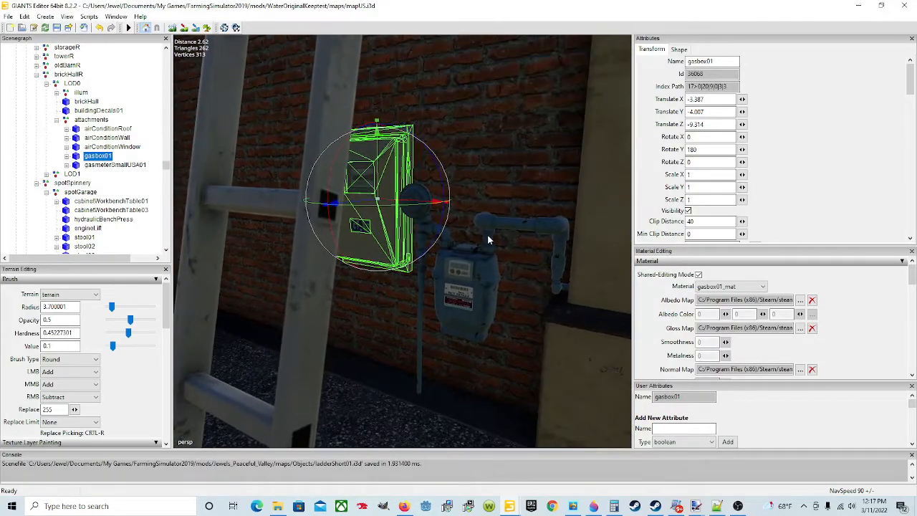
- Compare gasbox01 with the gas meter beside it and select gasmeterSmallUSA01
click(116, 165)
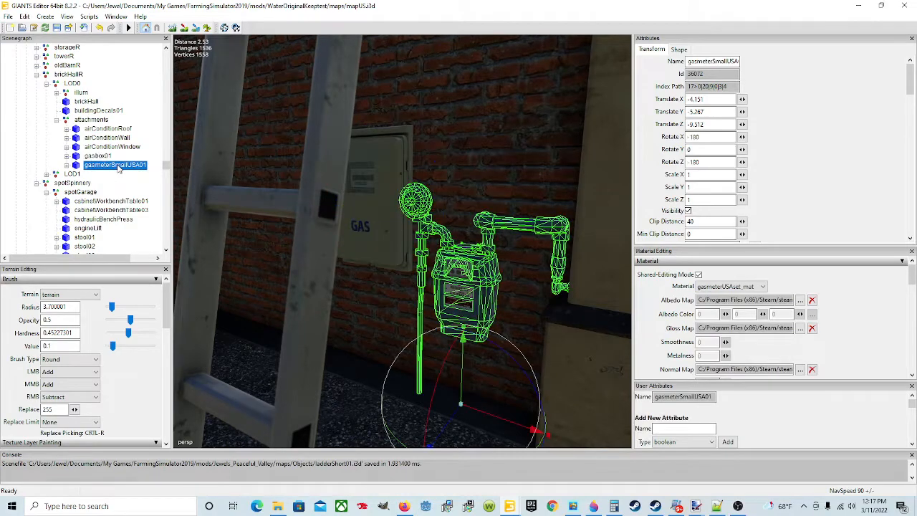
alt+drag(335, 267, 393, 293)
scroll(393, 293, down, 5)
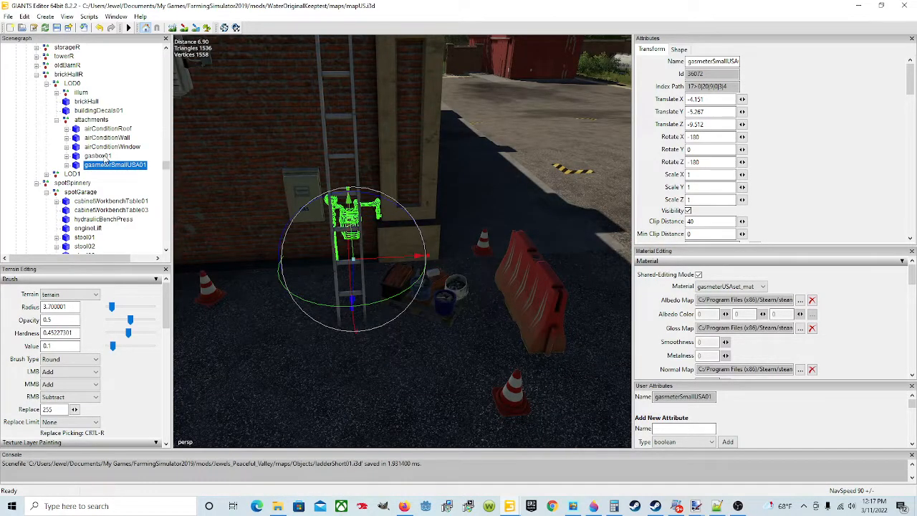
click(98, 156)
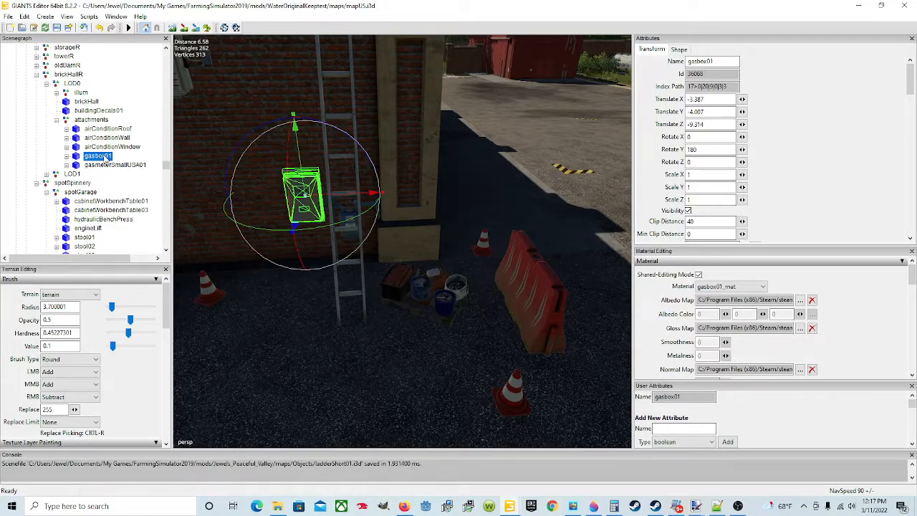
click(107, 166)
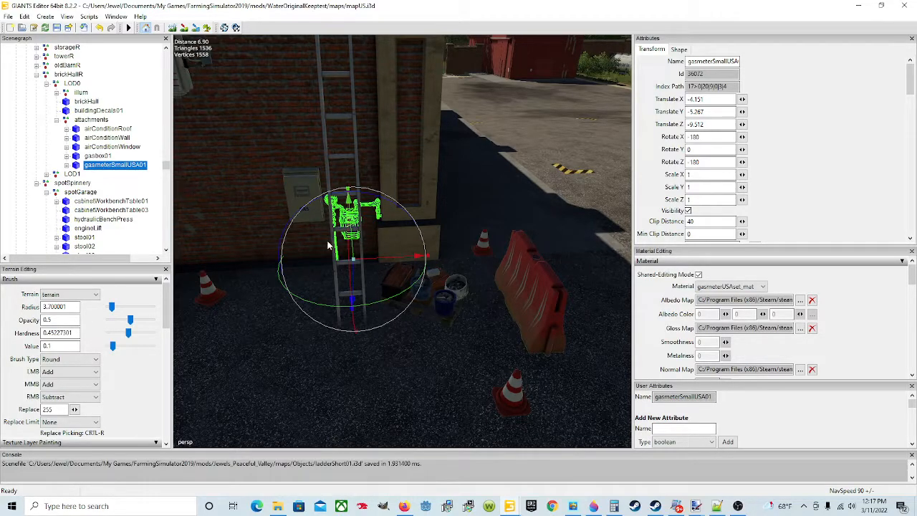
- Export the selected gas meter with its files as gasmeterSmallUSA into the Jewels_Peaceful_Valley maps/Objects folder
click(13, 17)
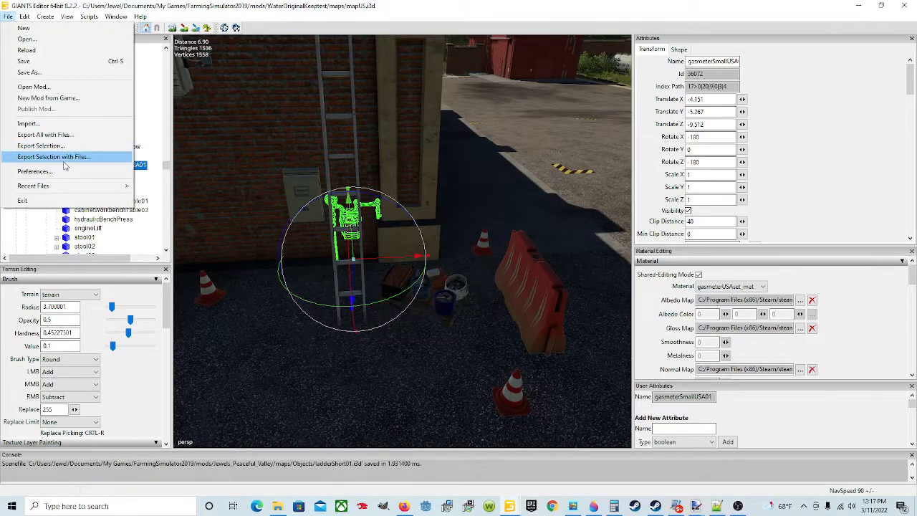
click(115, 157)
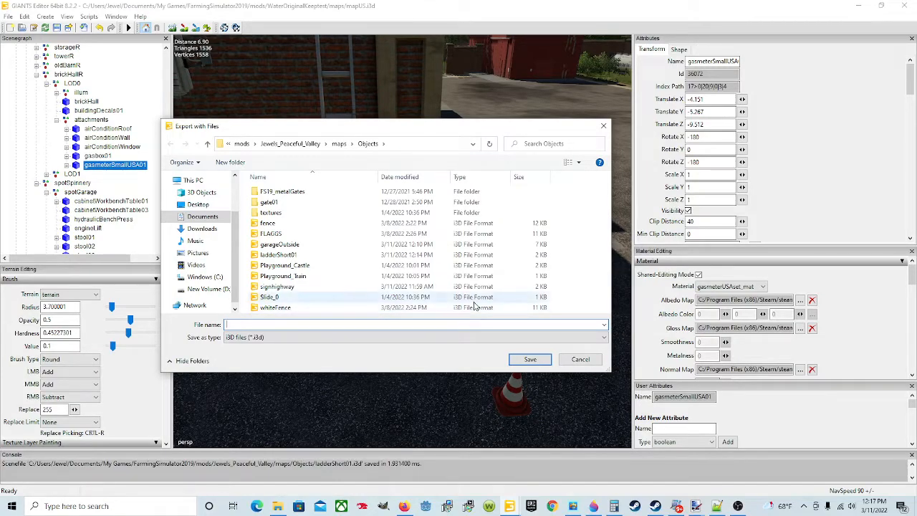
text(gasmeterSmallUSA)
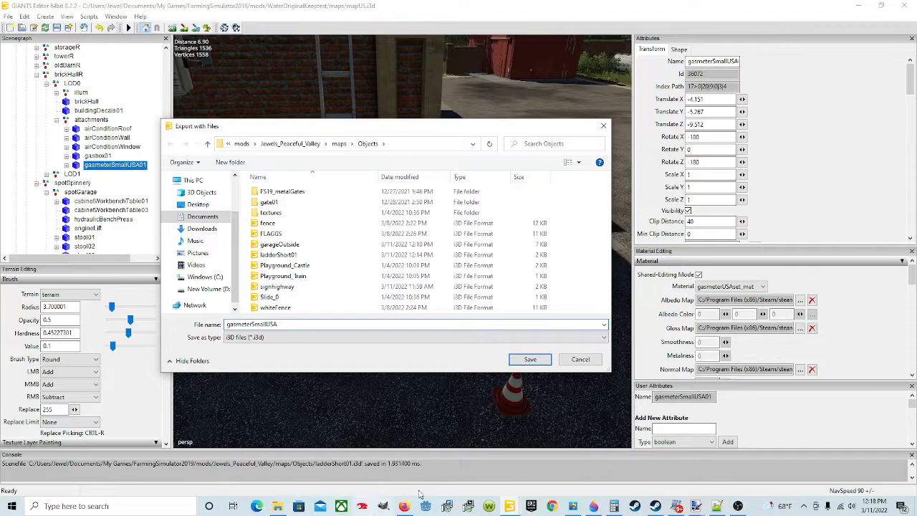
click(530, 360)
click(494, 252)
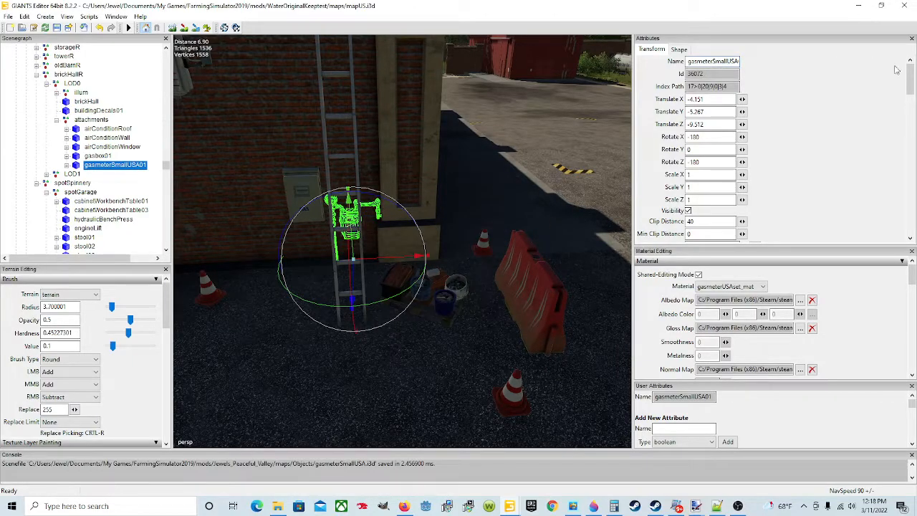
click(909, 98)
- Switch to the Jewels_Peaceful_Valley map and import gasmeterSmallUSA from its maps/Objects folder
mouse_move(508, 501)
click(450, 455)
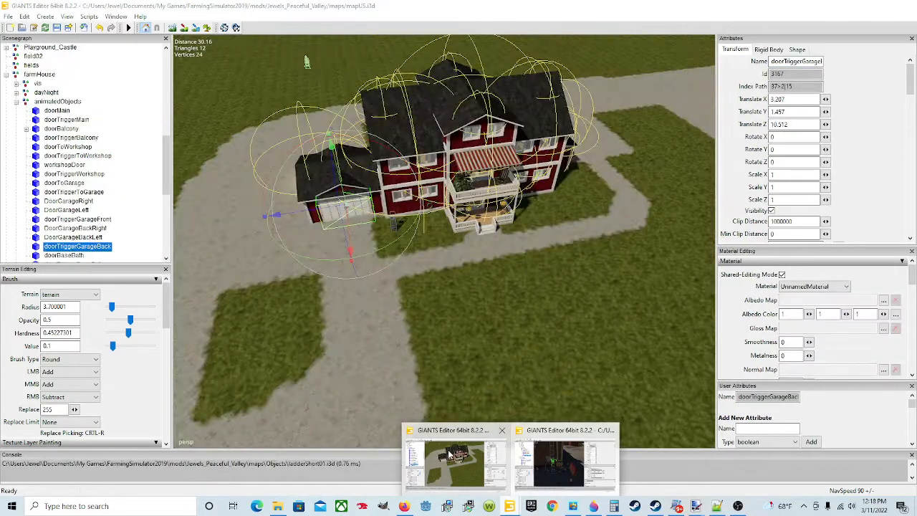
click(450, 455)
scroll(30, 171, down, 3)
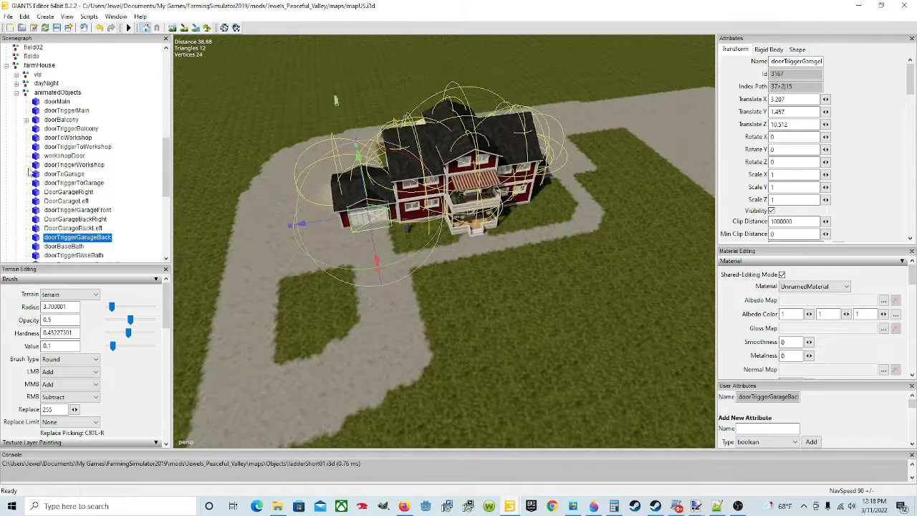
scroll(40, 172, down, 4)
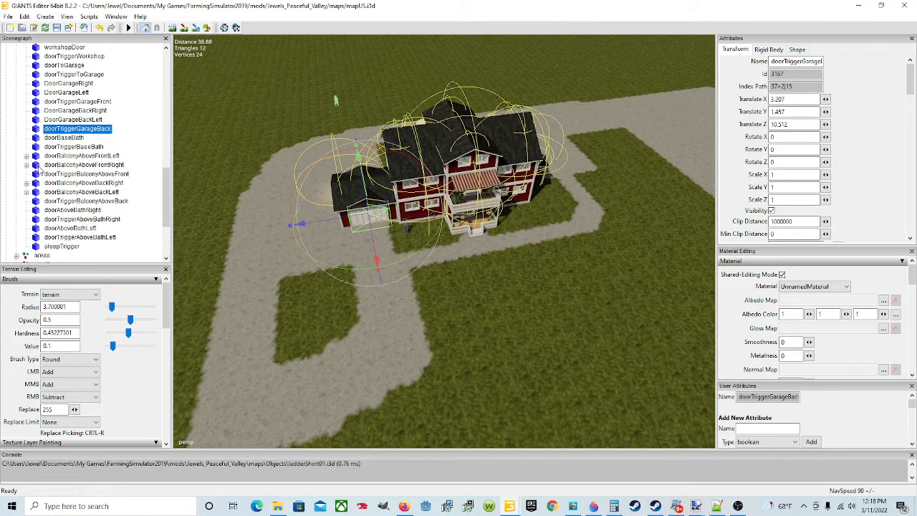
click(8, 15)
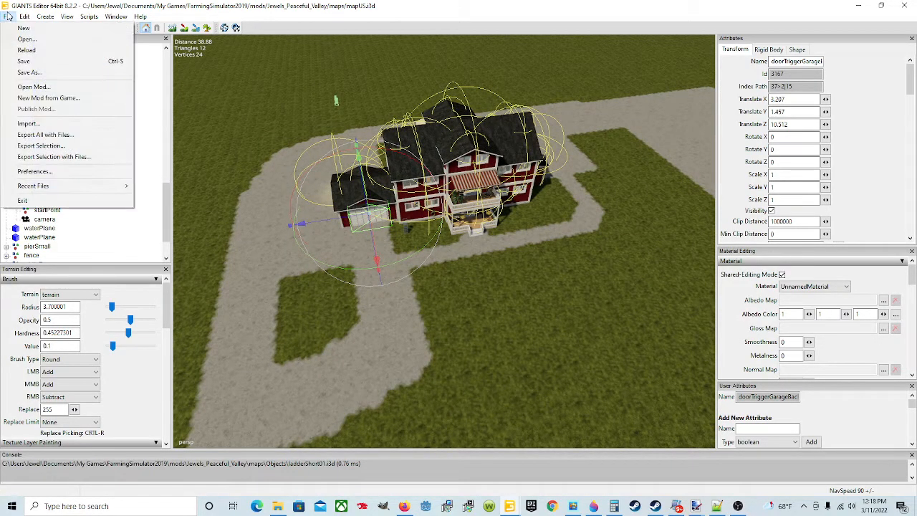
click(61, 125)
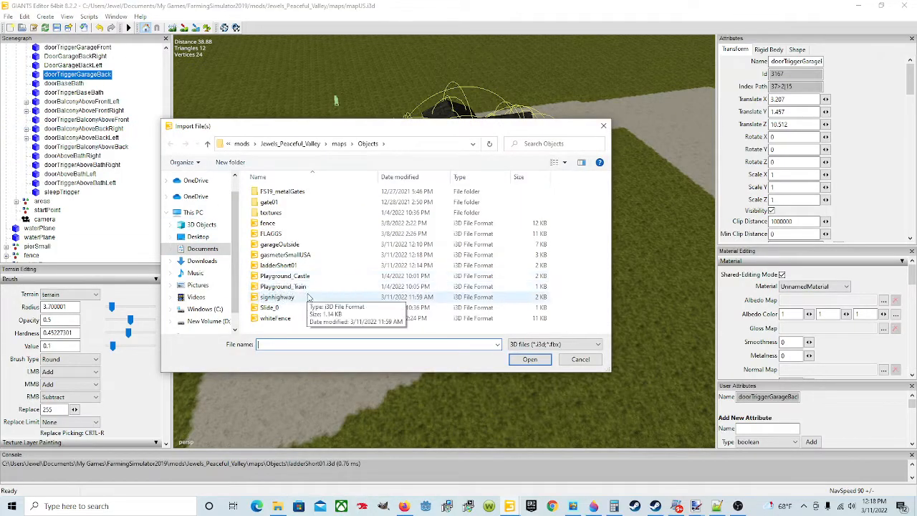
click(308, 255)
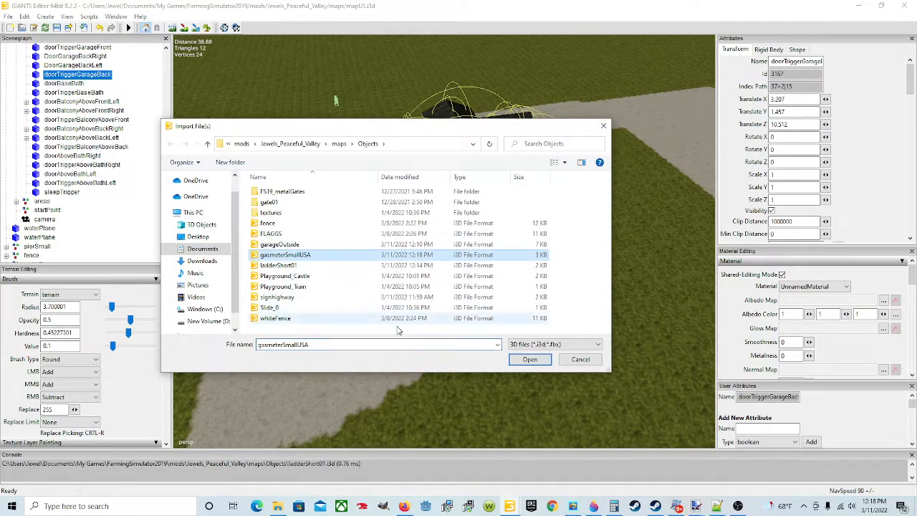
click(529, 360)
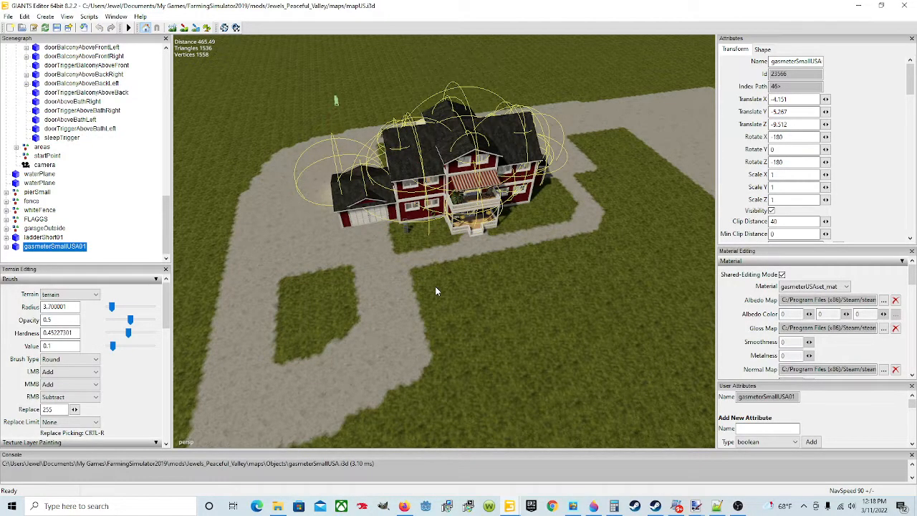
- Place the imported gas meter on the ground at the farmhouse's side wall, near the corner beside the garage
key(ctrl+b)
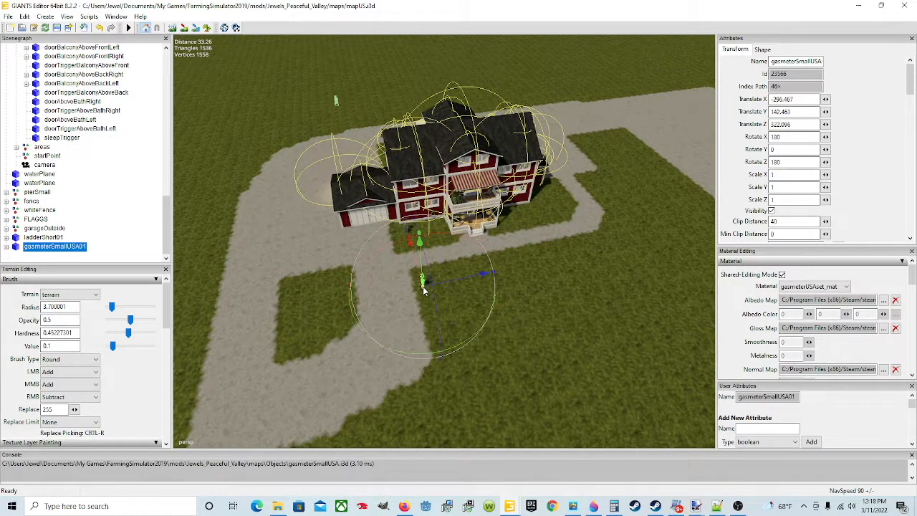
scroll(429, 289, up, 5)
scroll(451, 277, down, 4)
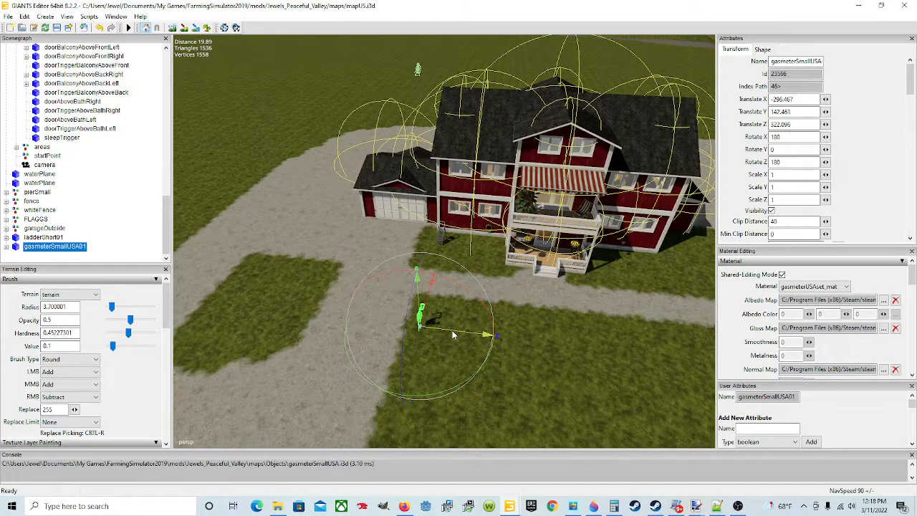
middle_drag(511, 334, 594, 318)
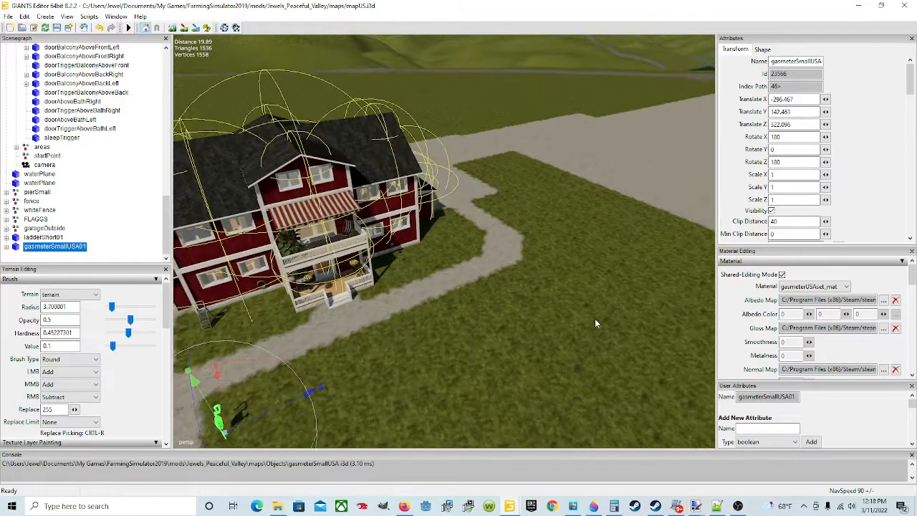
alt+drag(560, 319, 370, 309)
scroll(569, 310, up, 2)
scroll(400, 307, down, 3)
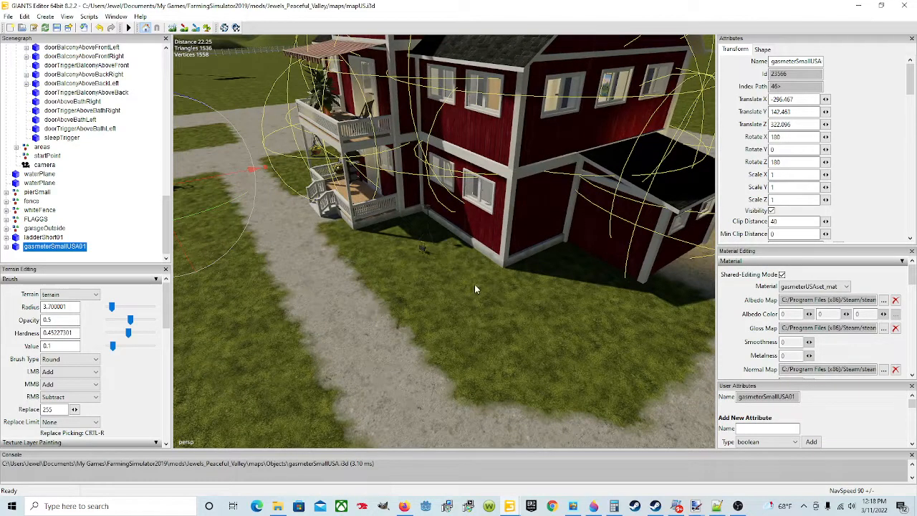
key(ctrl+b)
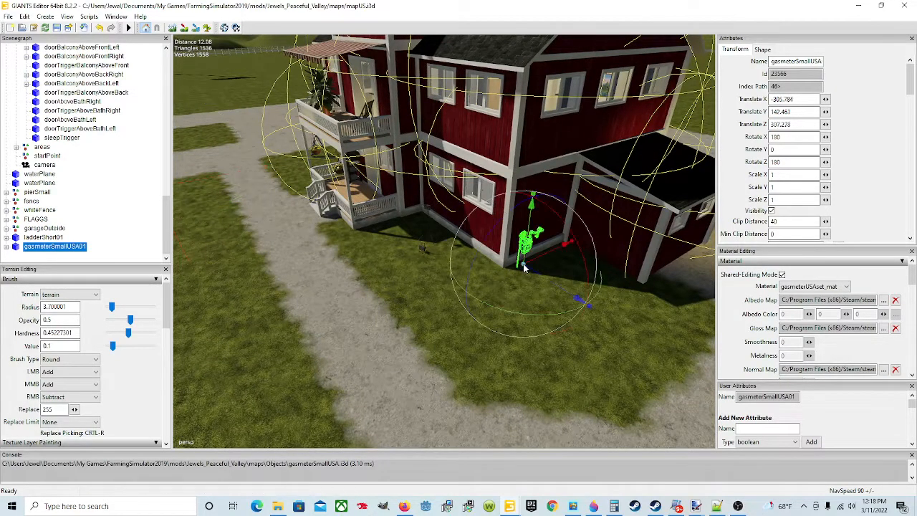
key(ctrl+b)
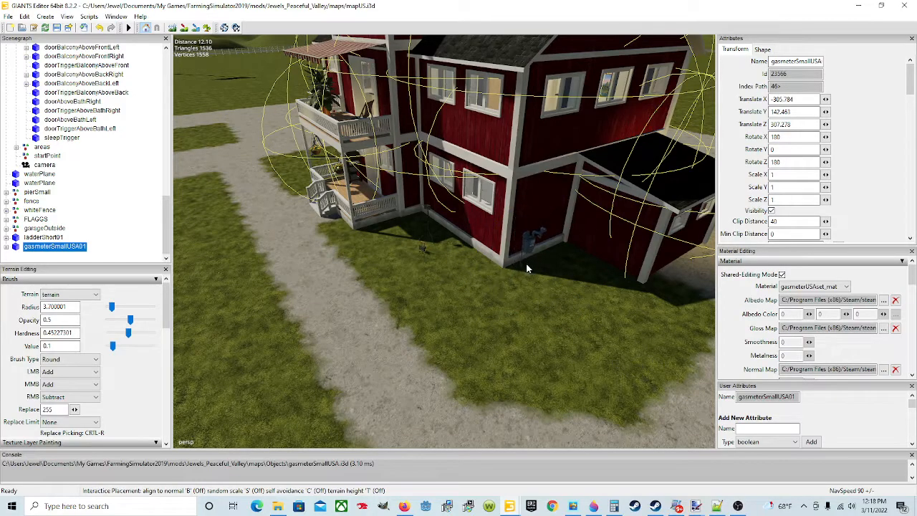
click(521, 264)
- Shift the gas meter slightly down and closer to the farmhouse wall, check its fit from several sides, and deselect it
scroll(519, 338, up, 10)
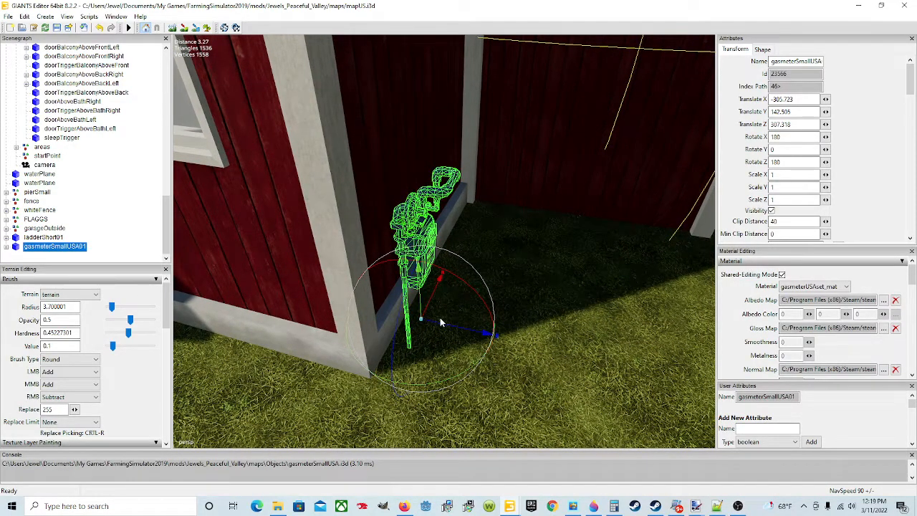
drag(446, 324, 403, 315)
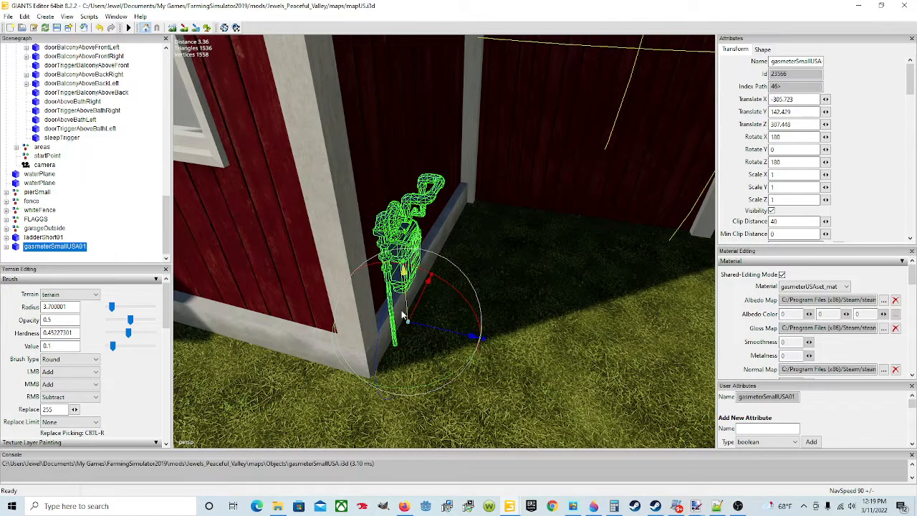
alt+drag(507, 317, 406, 262)
scroll(569, 288, up, 2)
scroll(427, 288, down, 2)
scroll(406, 261, up, 2)
scroll(406, 265, down, 2)
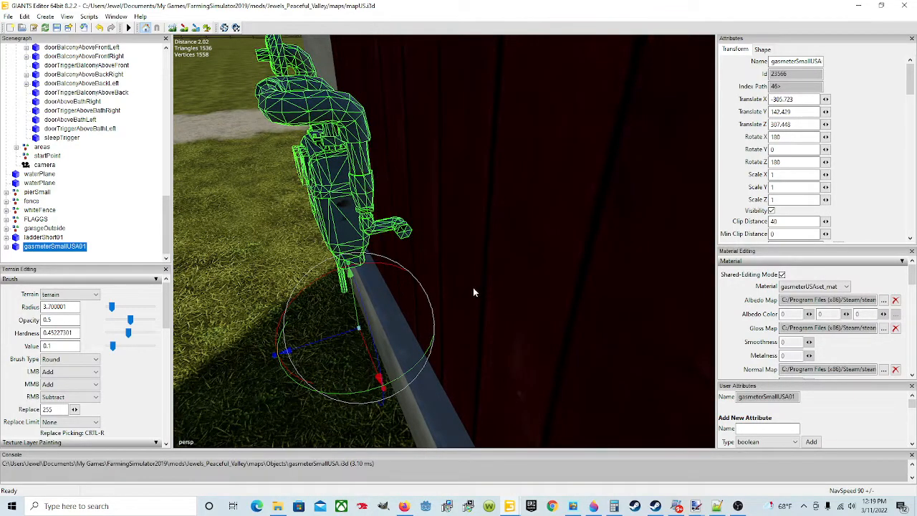
alt+drag(471, 292, 601, 289)
scroll(398, 255, up, 2)
scroll(547, 290, down, 3)
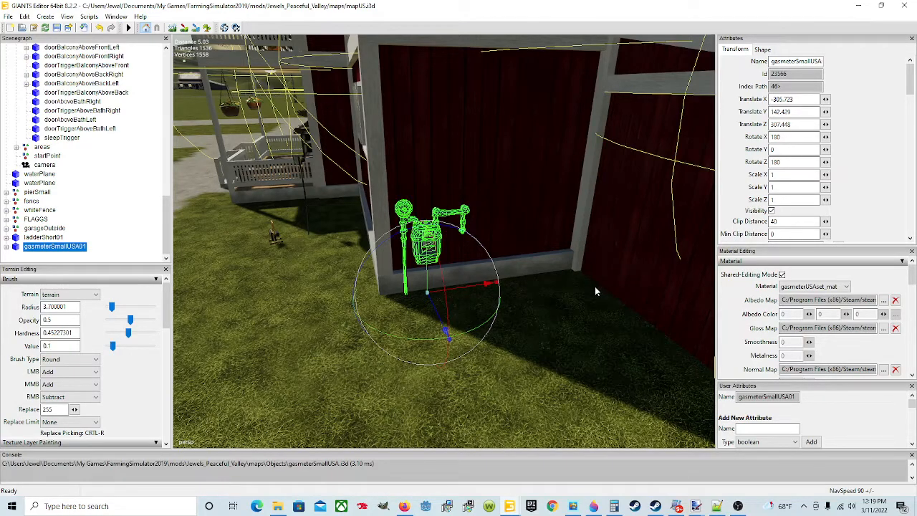
click(575, 292)
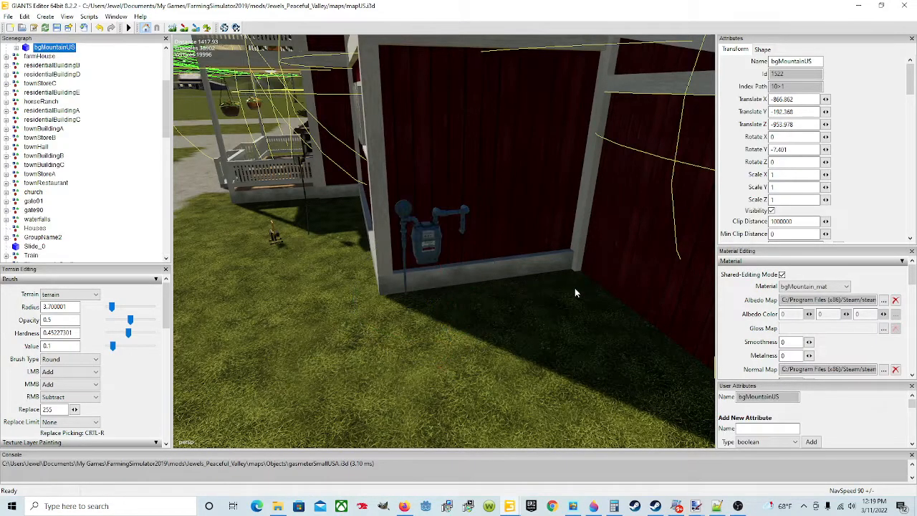
scroll(474, 311, down, 5)
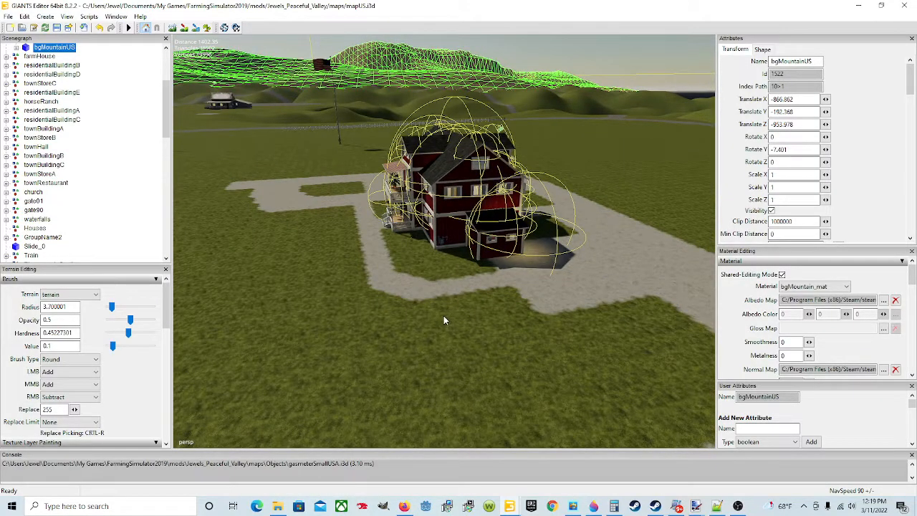
- Return to the WaterOriginalKeeptest map and select gasbox01 in the attachments group of brickHallR's LOD0
mouse_move(489, 506)
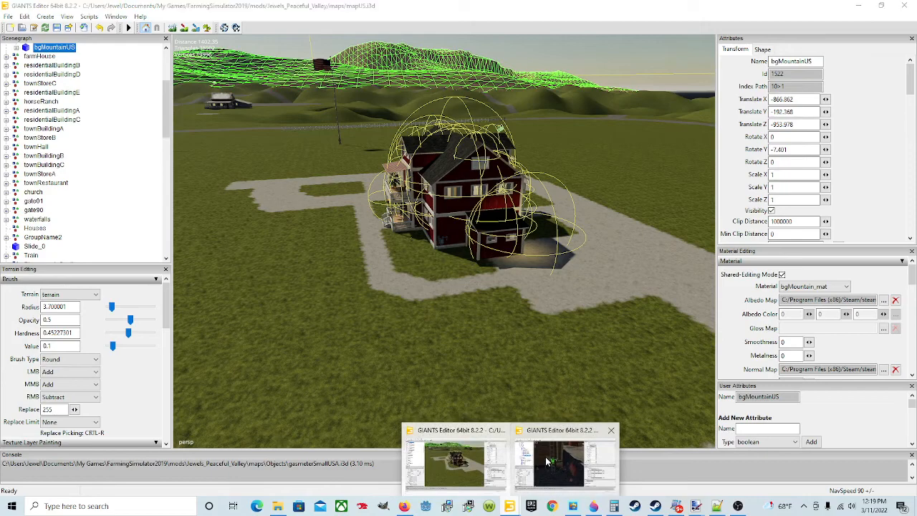
click(573, 462)
click(301, 200)
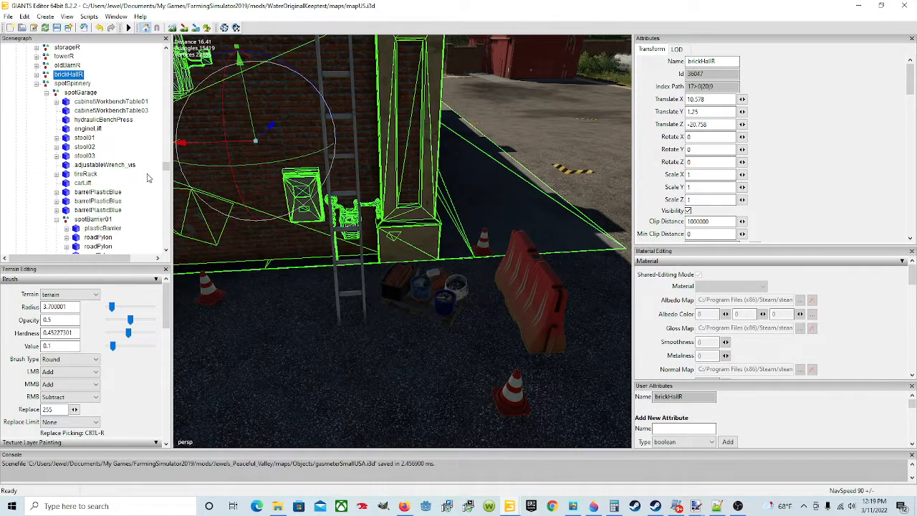
scroll(310, 211, up, 3)
alt+drag(309, 211, 298, 182)
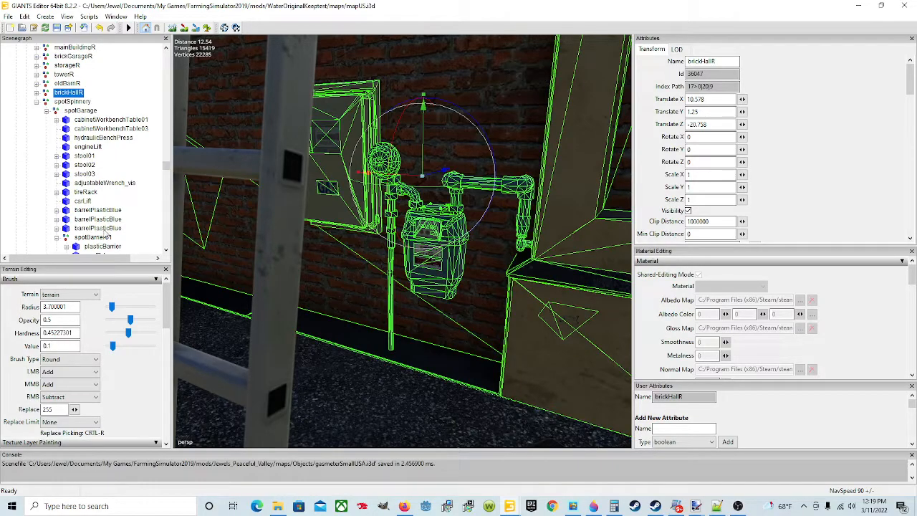
scroll(122, 225, down, 2)
scroll(122, 225, down, 1)
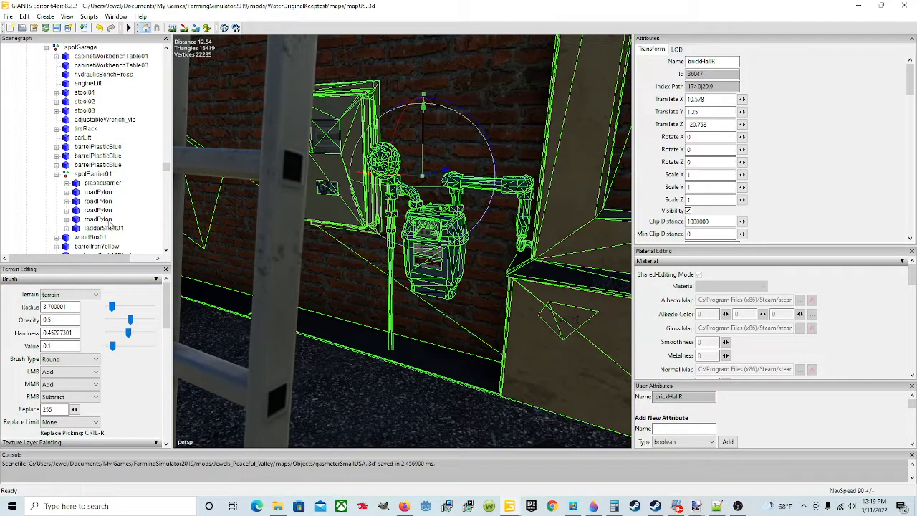
scroll(111, 225, down, 1)
scroll(111, 225, up, 4)
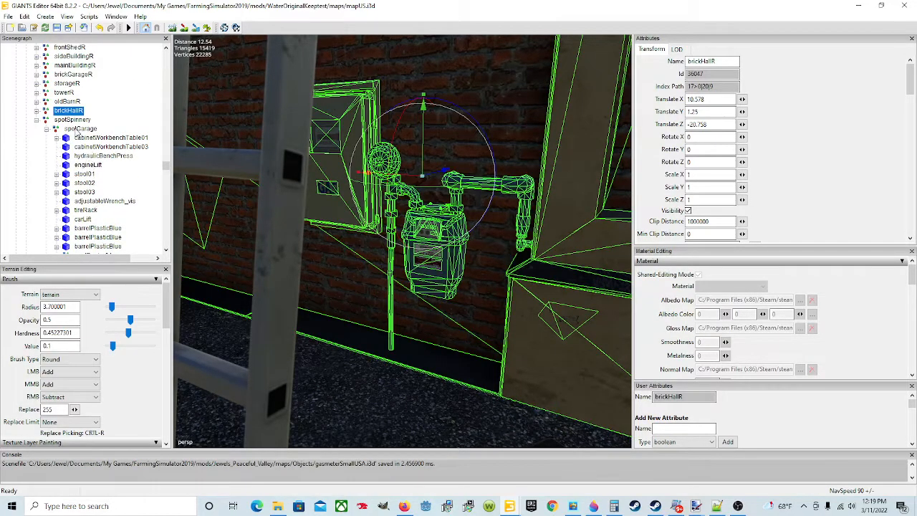
click(36, 111)
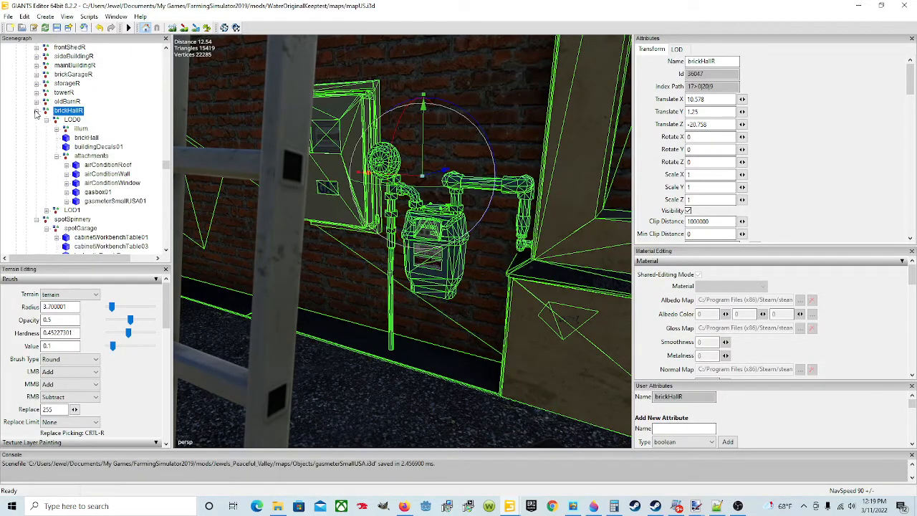
click(102, 194)
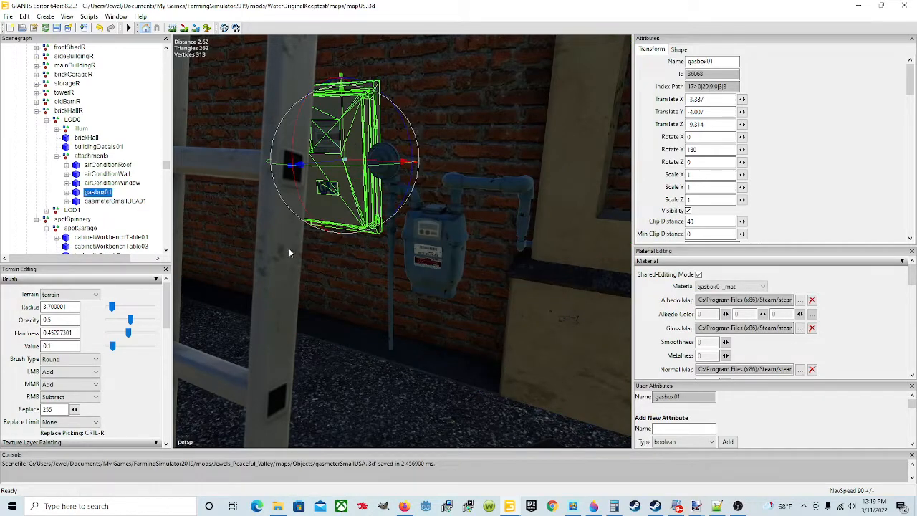
- Export the selected gas box with its files as gasbox01 into the Jewels_Peaceful_Valley Objects folder, keeping the parent directory structure
click(8, 16)
click(92, 157)
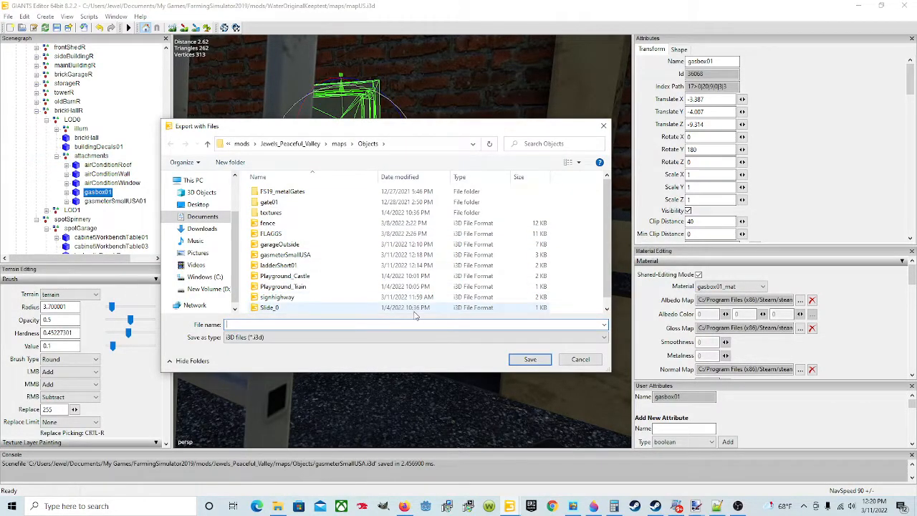
text(gasbox01)
click(531, 359)
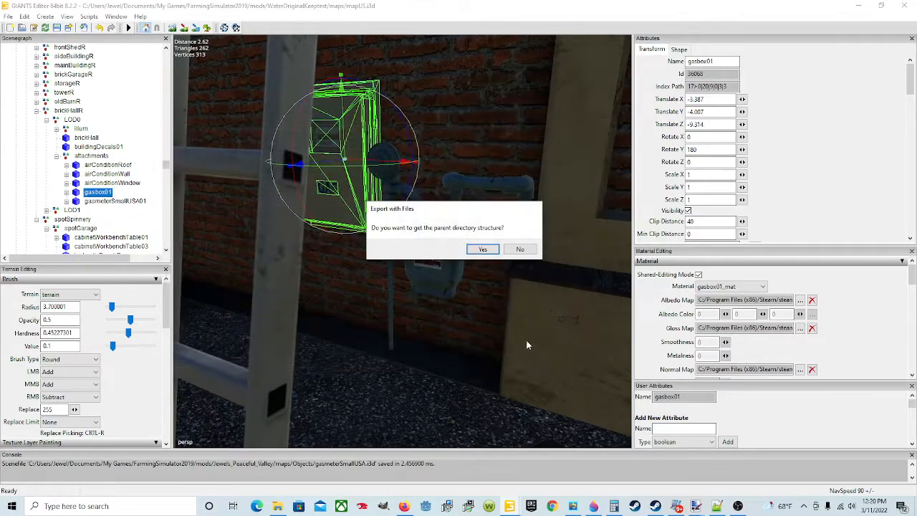
click(484, 248)
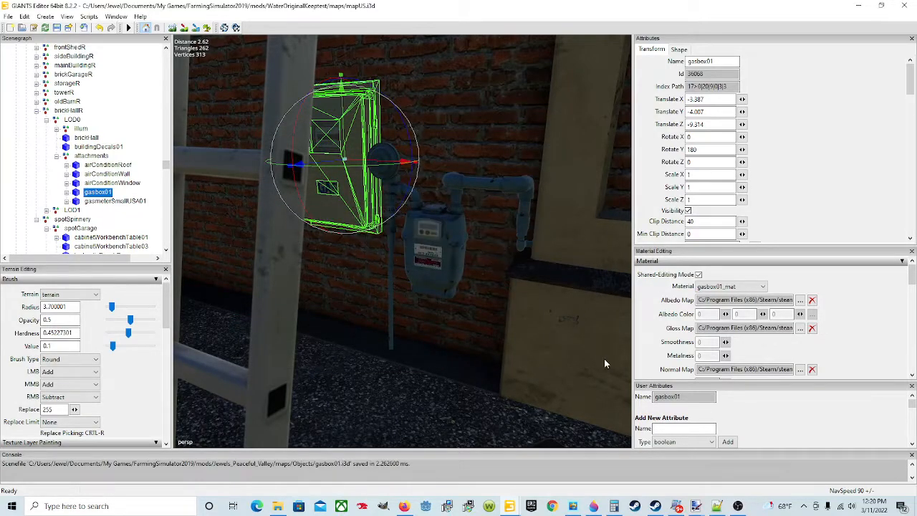
- Go back to the Jewels_Peaceful_Valley map and import gasbox01 from its Objects folder
mouse_move(510, 507)
click(463, 462)
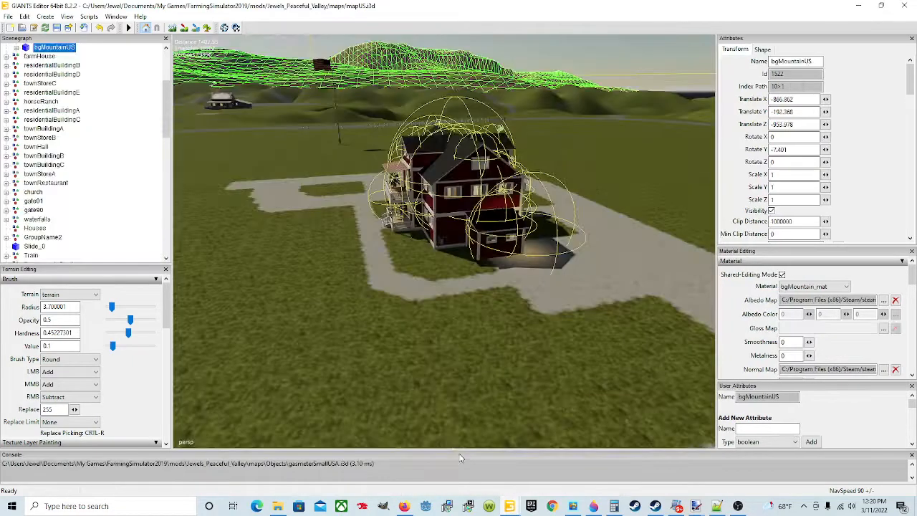
scroll(463, 265, up, 10)
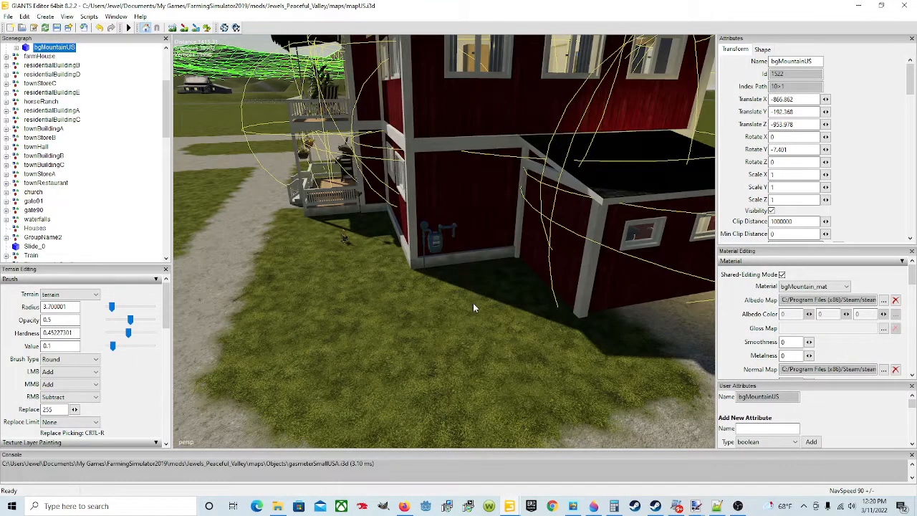
click(8, 16)
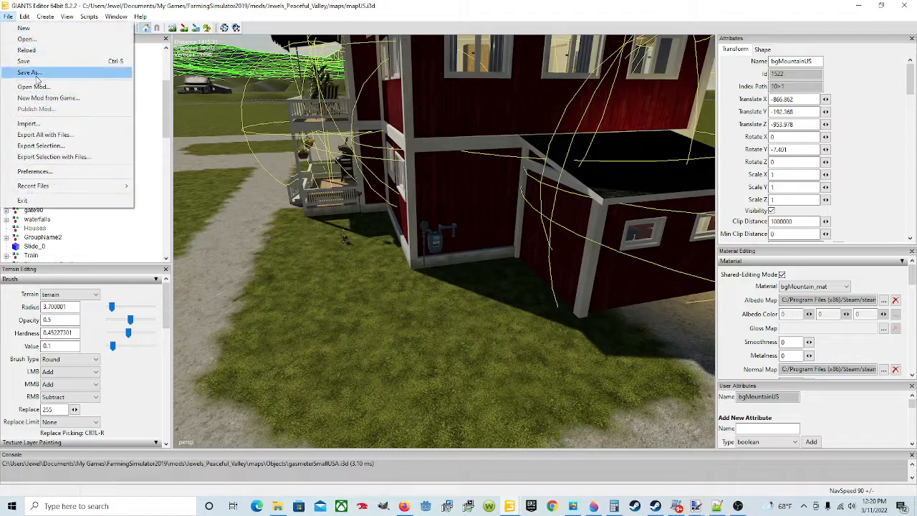
click(52, 123)
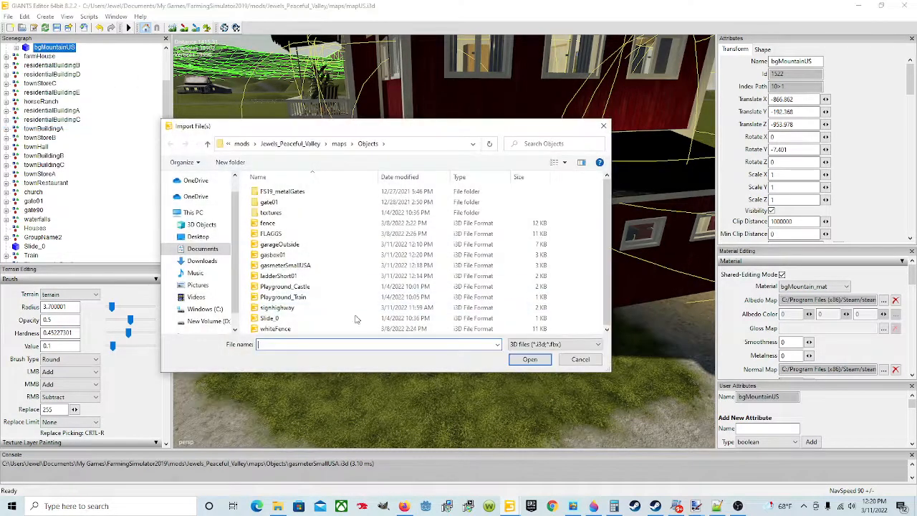
click(286, 254)
click(530, 358)
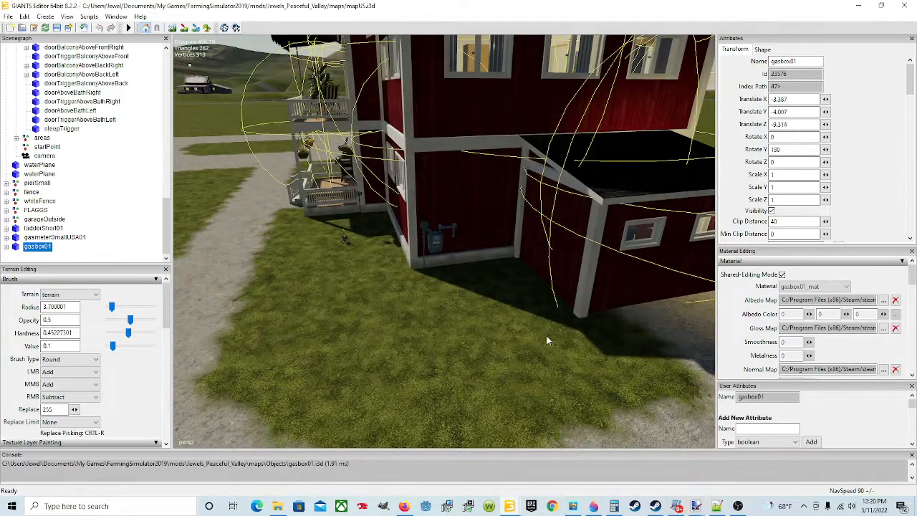
- Place the imported gas box at the farmhouse and raise it above the gas meter, about X -306.7, Y 144.2, Z 307.1
key(ctrl+b)
click(491, 277)
key(ctrl+b)
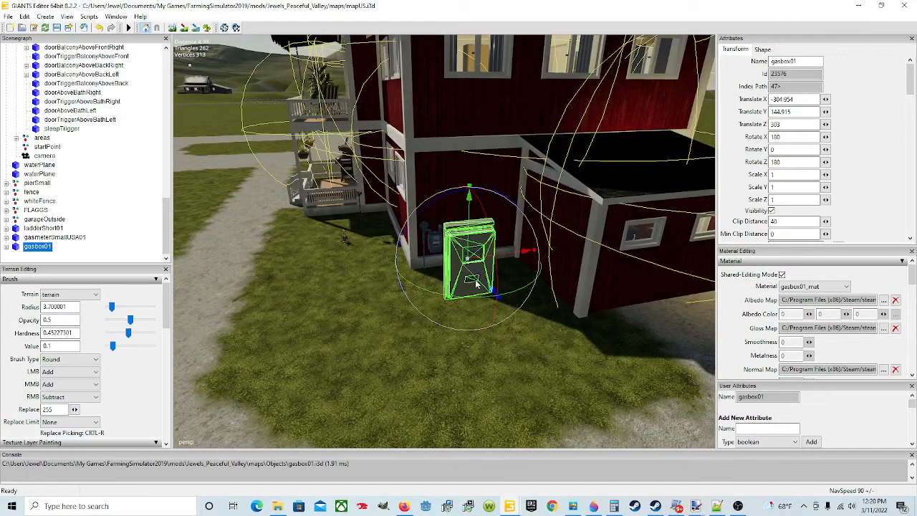
drag(469, 234, 502, 396)
drag(489, 434, 527, 252)
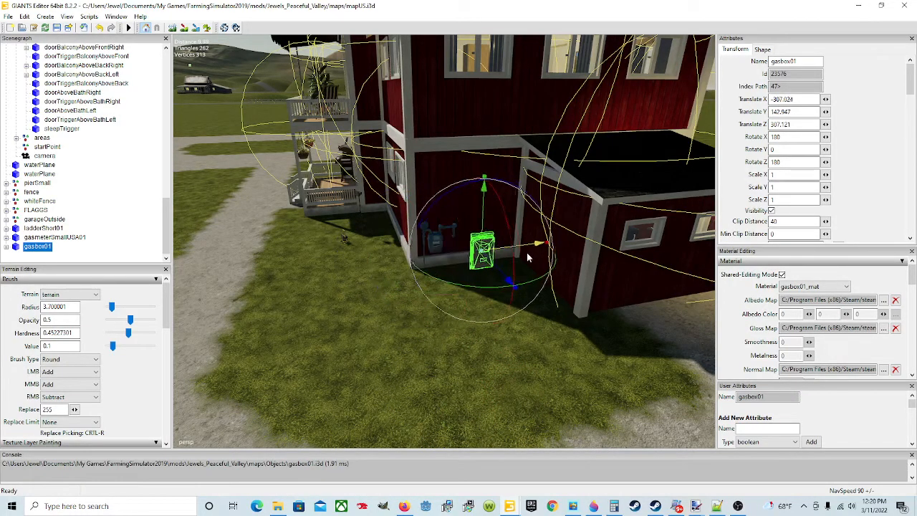
drag(487, 228, 478, 184)
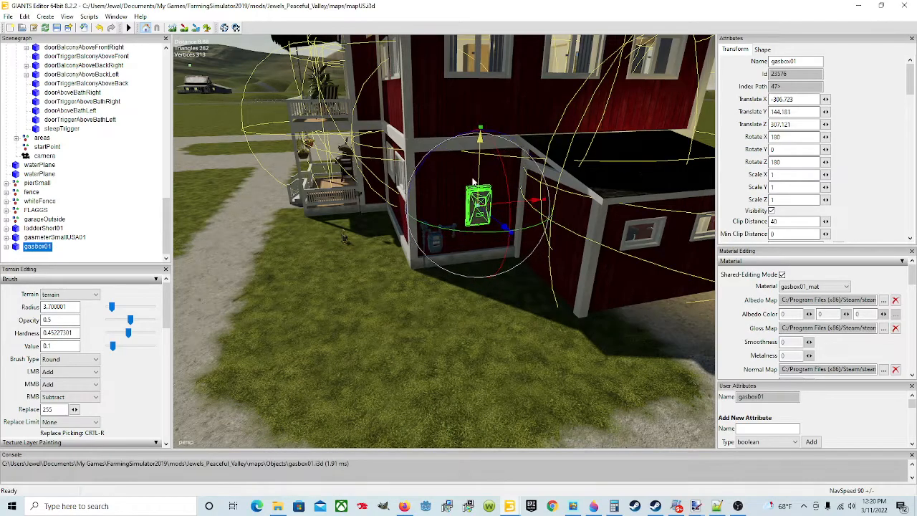
- Push the gas box back against the farmhouse wall to about Z 307.56, check its fit, and deselect it
alt+drag(470, 273, 677, 305)
scroll(479, 258, up, 3)
alt+drag(506, 299, 442, 271)
scroll(504, 288, down, 3)
drag(489, 207, 435, 211)
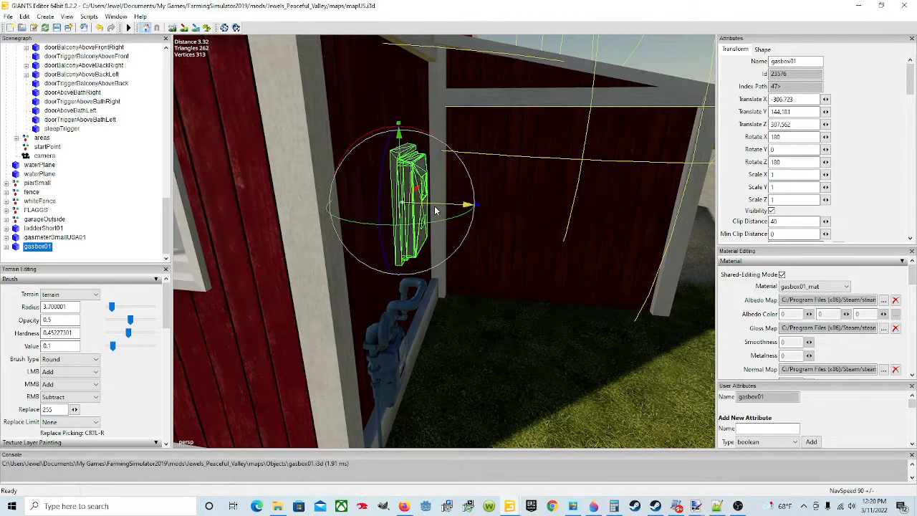
alt+drag(616, 344, 432, 332)
scroll(495, 307, down, 3)
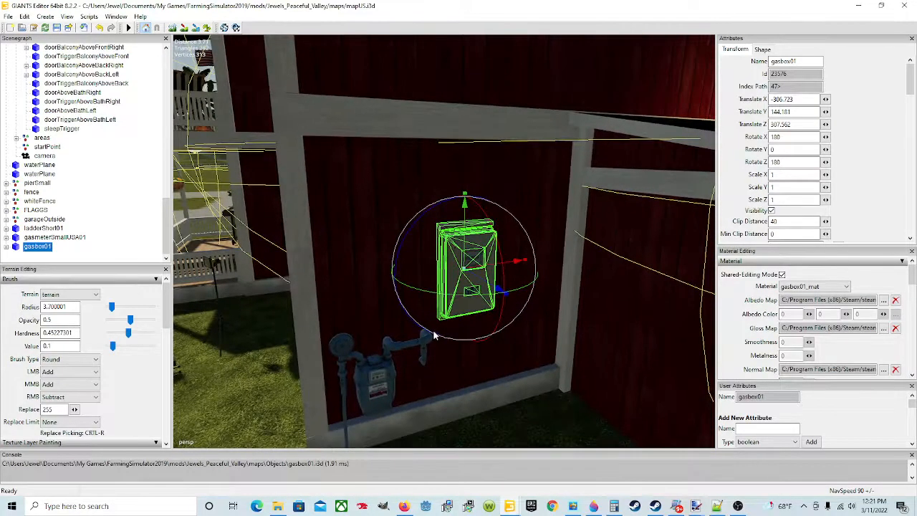
alt+drag(475, 375, 436, 380)
scroll(436, 380, down, 2)
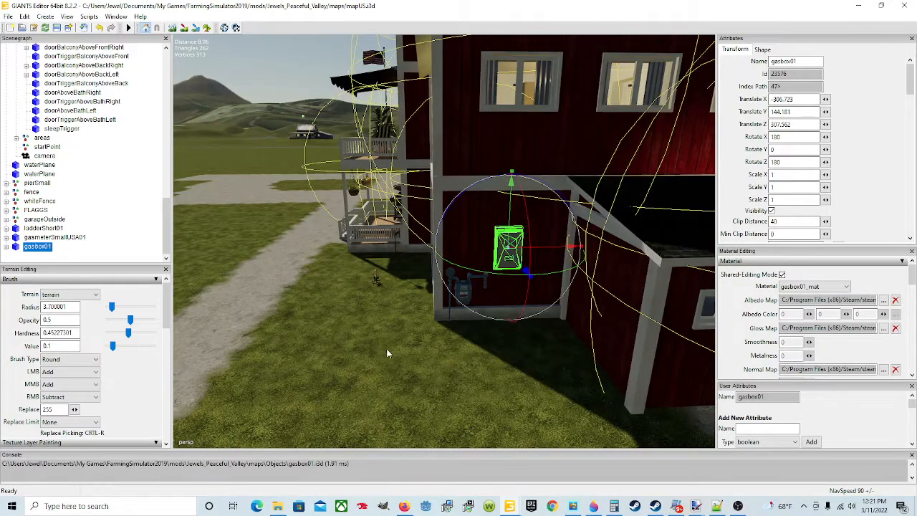
click(362, 318)
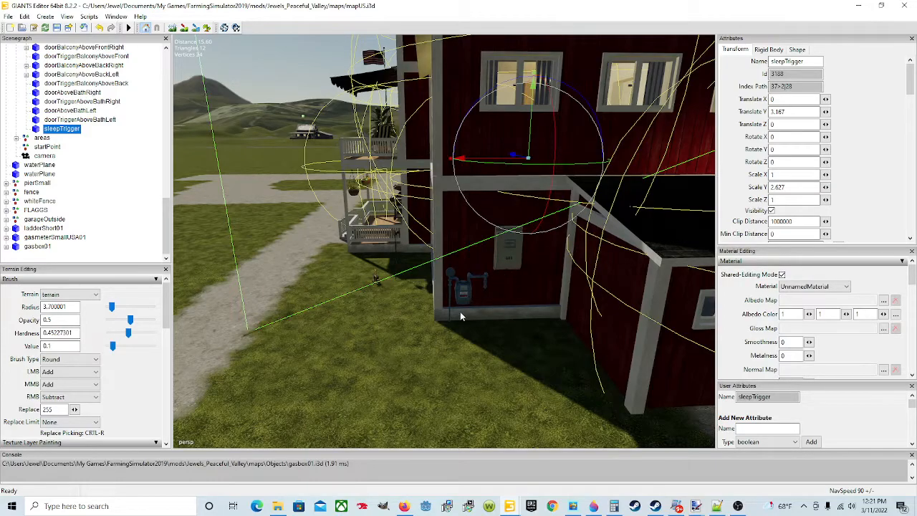
- Save the Jewels_Peaceful_Valley map with the placed gas box
alt+drag(486, 341, 430, 291)
scroll(597, 335, down, 3)
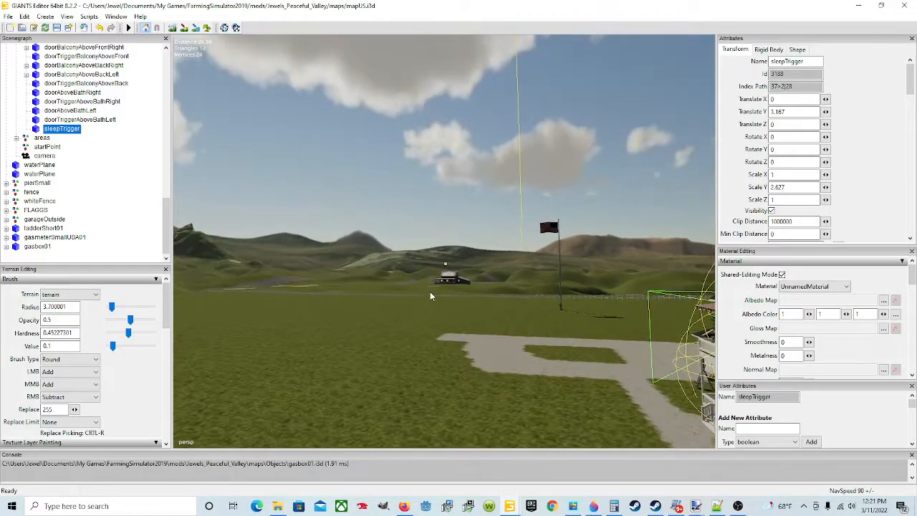
click(57, 28)
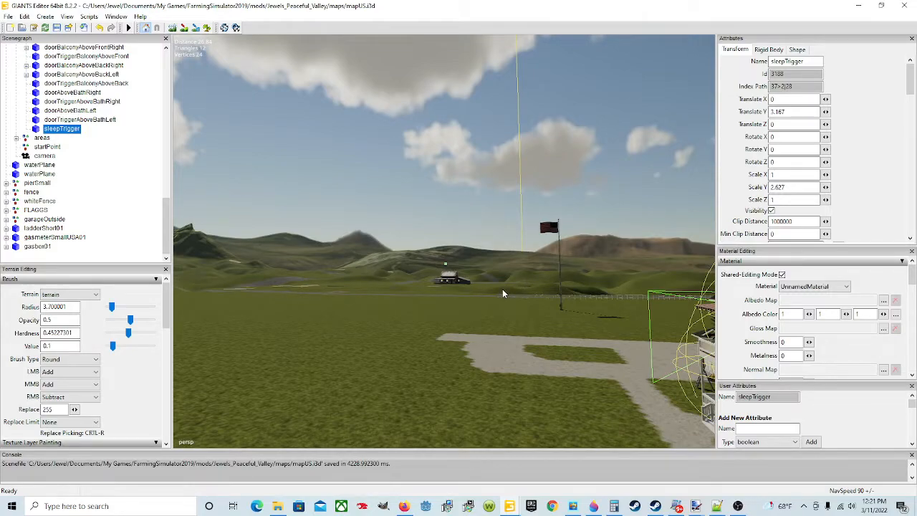
- Examine the farmhouse and its surrounding yard from several sides and distances
alt+drag(410, 300, 560, 385)
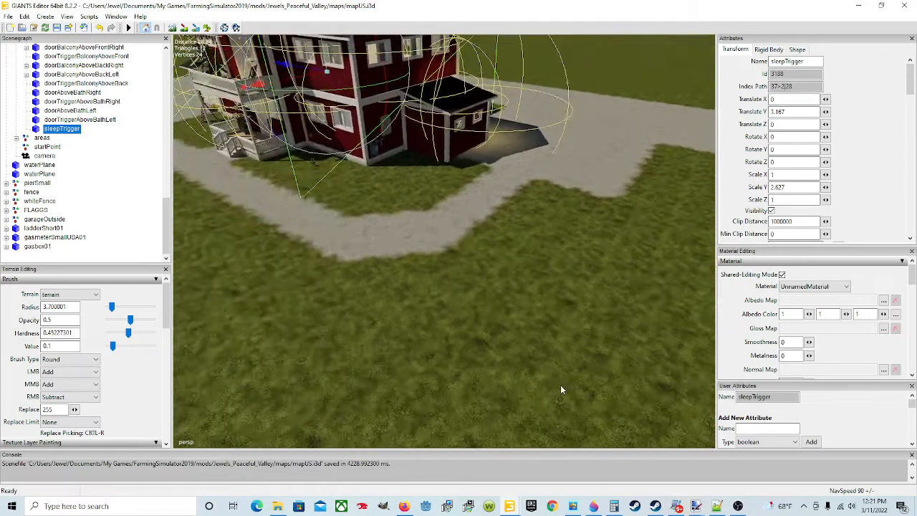
key(f)
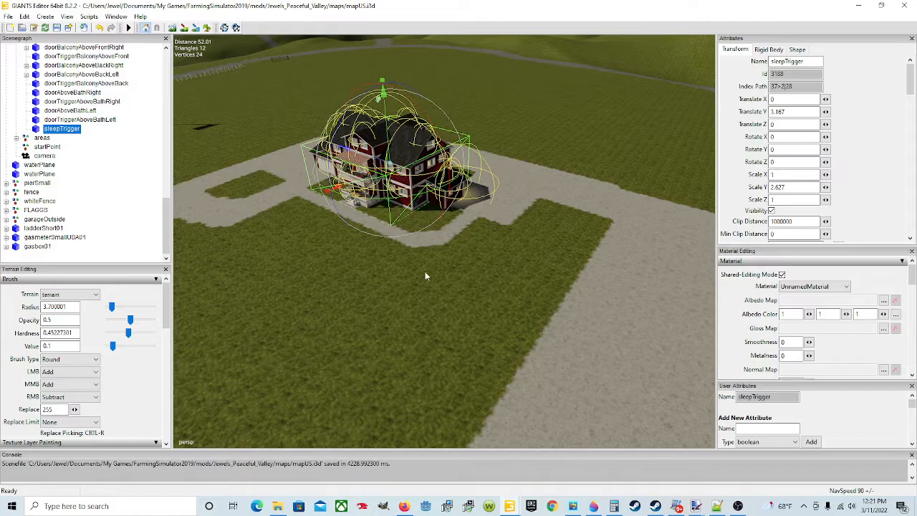
alt+drag(425, 276, 389, 255)
scroll(408, 250, up, 5)
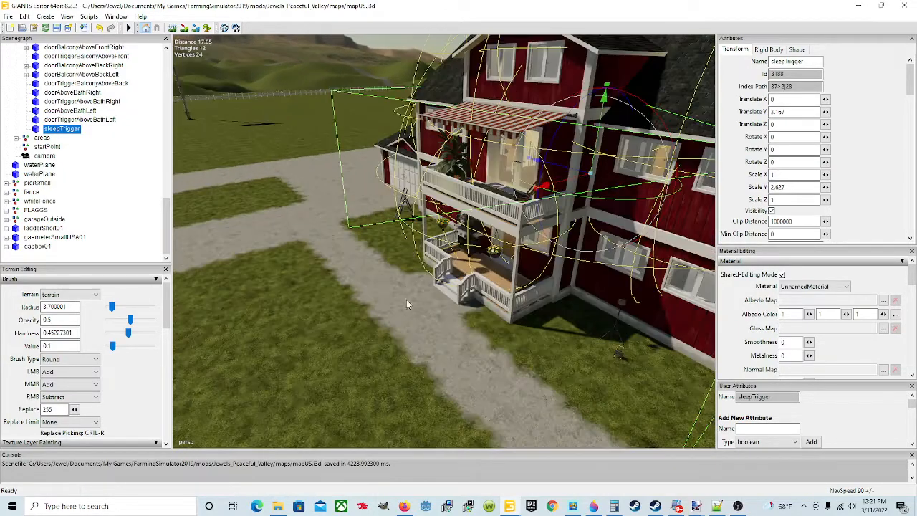
alt+drag(406, 301, 496, 271)
scroll(494, 253, down, 2)
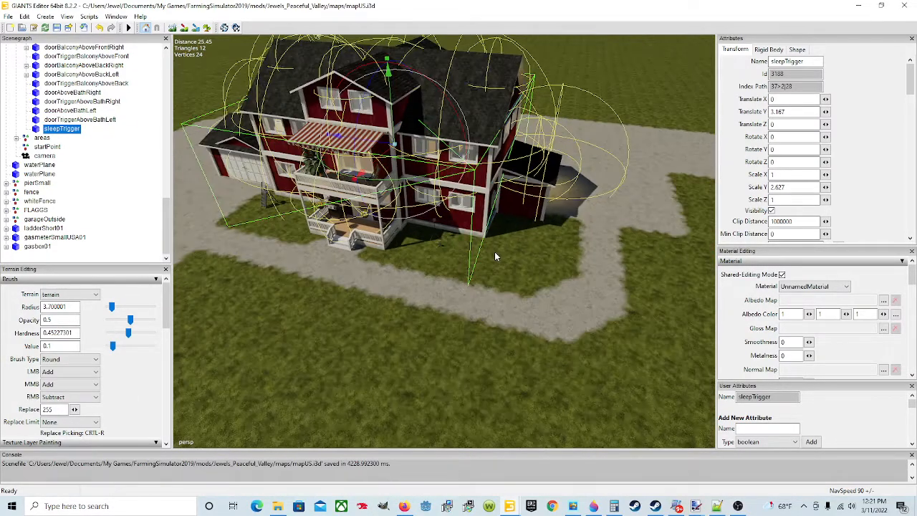
scroll(495, 252, down, 2)
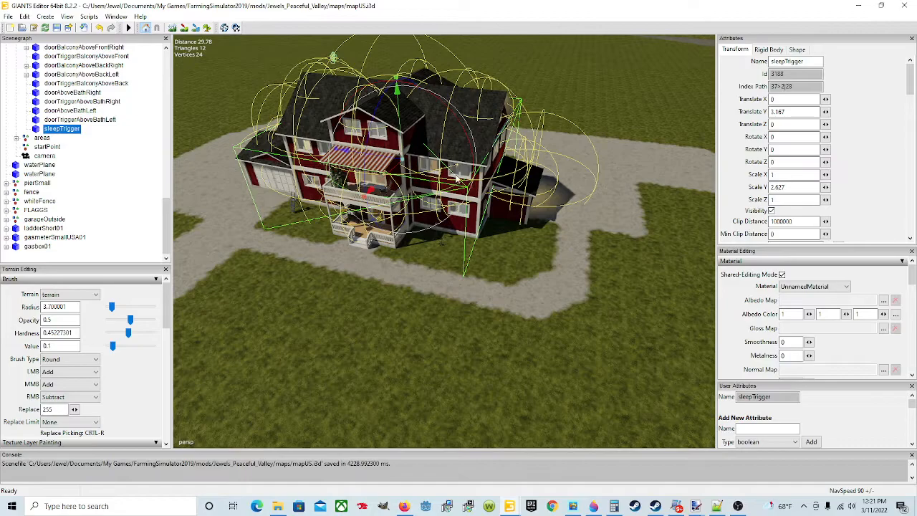
alt+drag(396, 257, 426, 262)
scroll(461, 262, down, 5)
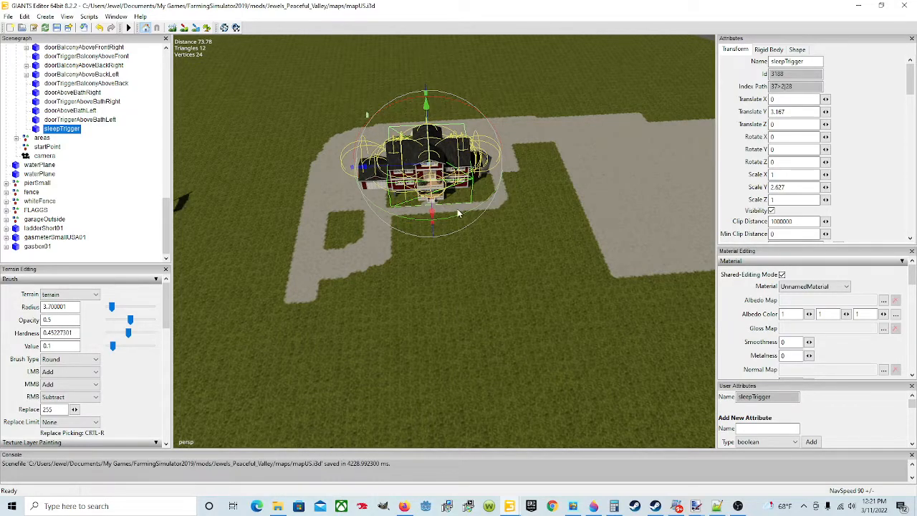
alt+drag(442, 205, 413, 269)
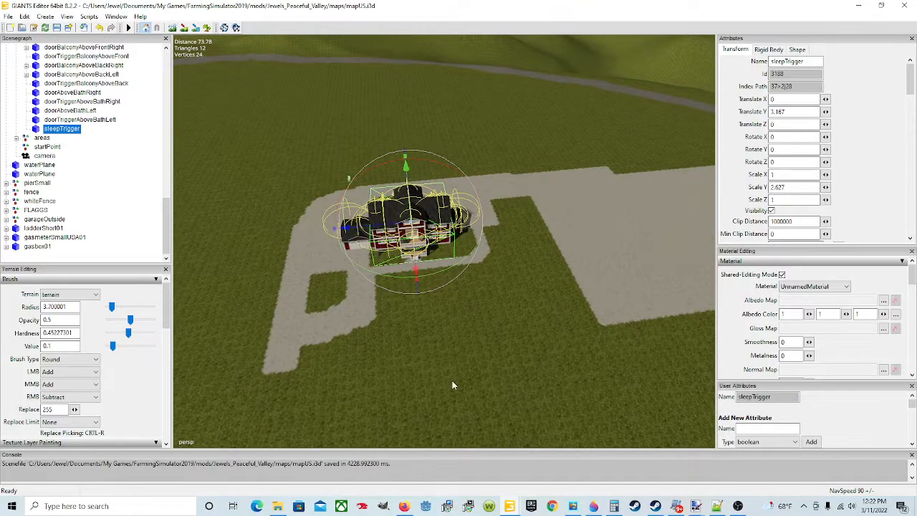
- Switch back to the WaterOriginalKeeptest map and select the brickHallR building at its wall-mounted air conditioner
mouse_move(509, 505)
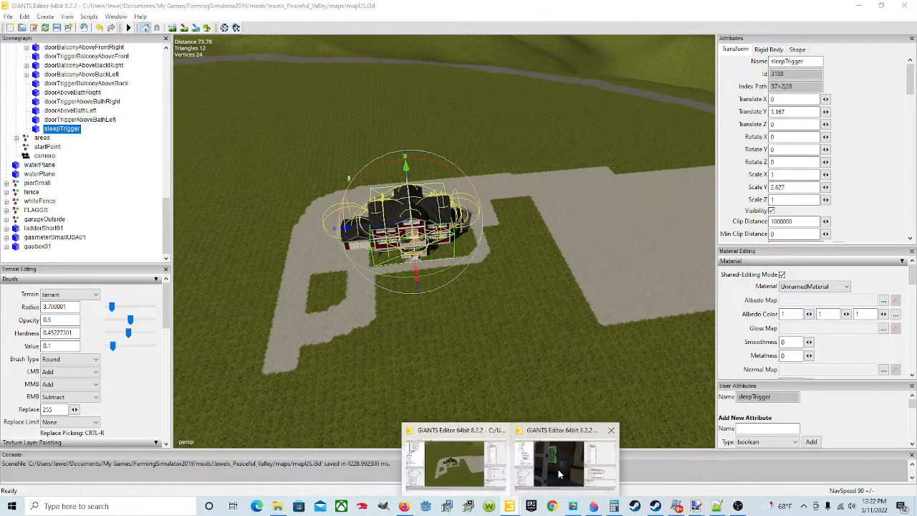
click(544, 455)
scroll(491, 285, down, 5)
mouse_move(469, 290)
alt+mouse_down()
mouse_move(394, 306)
mouse_move(442, 265)
mouse_move(455, 284)
alt+mouse_up()
scroll(428, 251, up, 3)
scroll(430, 253, up, 5)
click(436, 247)
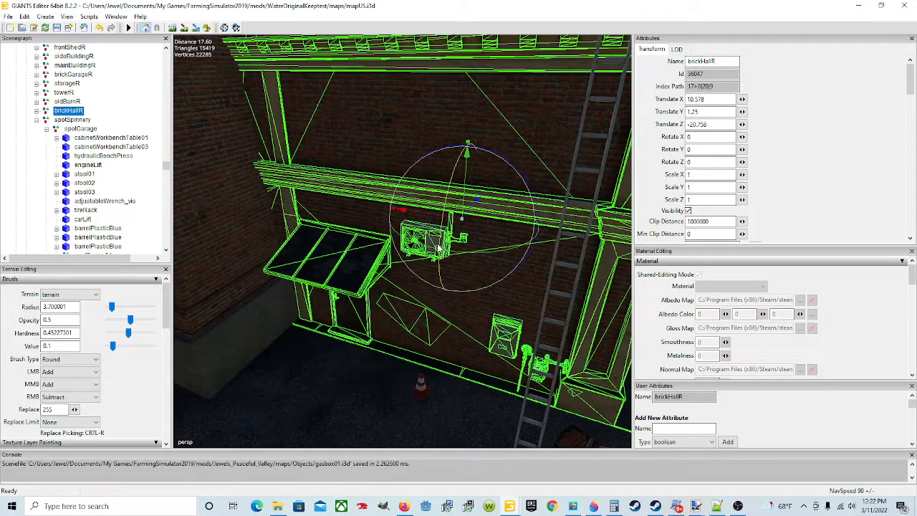
- Look through the Scenegraph objects below brickHallR, the building's rooftop and the construction site for more usable objects
scroll(104, 185, down, 2)
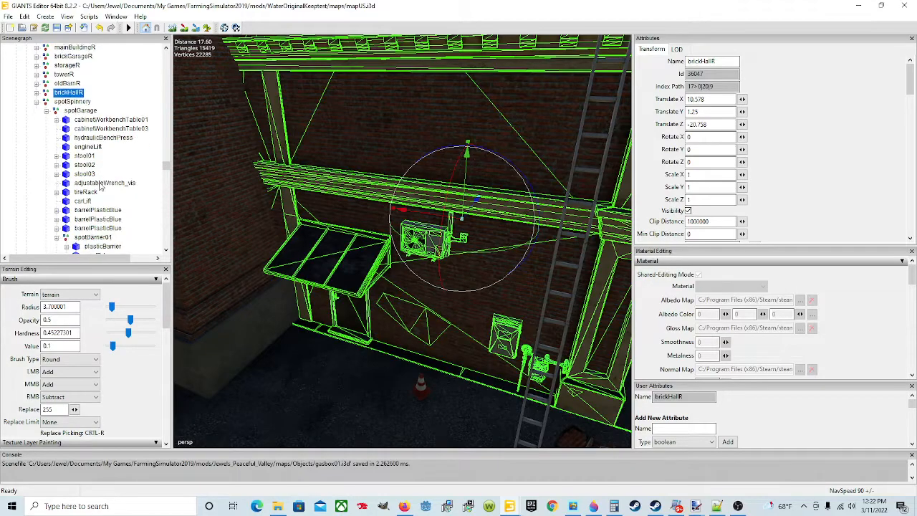
scroll(101, 186, down, 1)
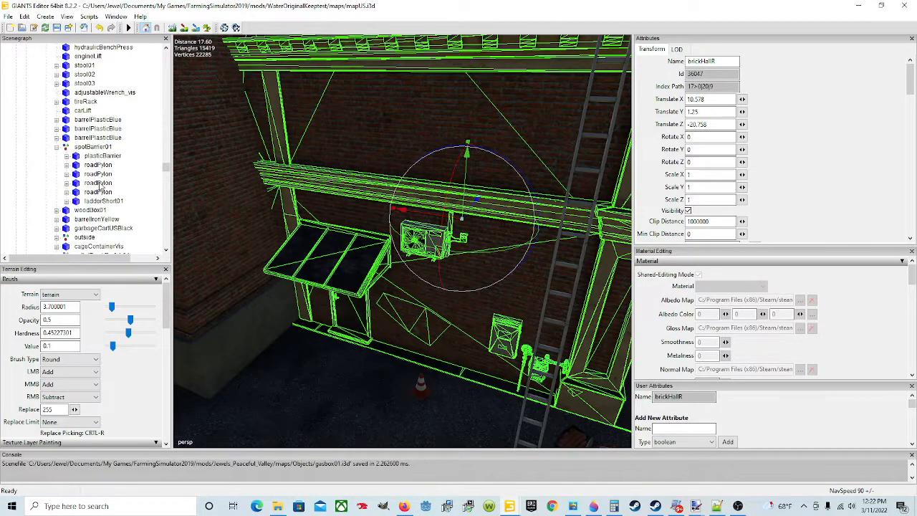
alt+drag(395, 337, 350, 301)
scroll(414, 257, up, 3)
scroll(360, 258, up, 3)
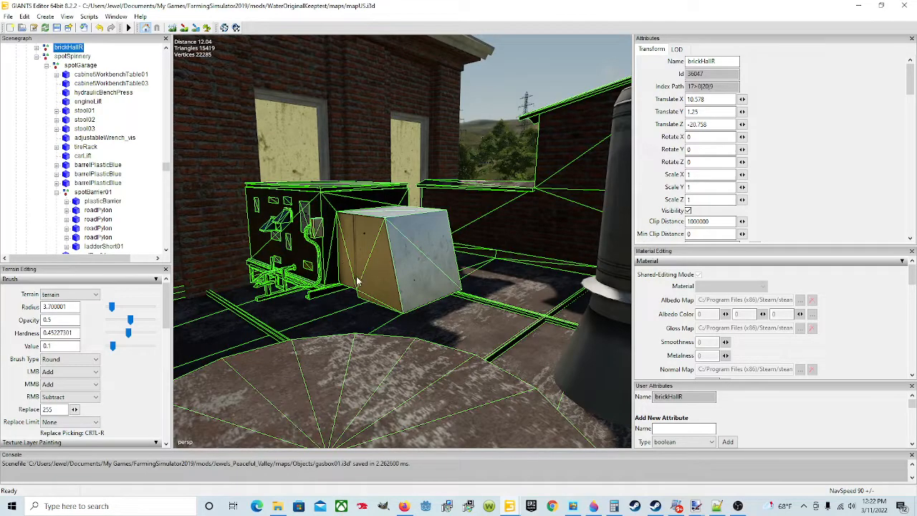
scroll(334, 293, down, 5)
alt+drag(403, 339, 480, 320)
scroll(413, 342, up, 4)
scroll(475, 303, up, 5)
scroll(475, 303, down, 8)
scroll(455, 306, up, 3)
scroll(480, 320, up, 6)
scroll(481, 324, up, 3)
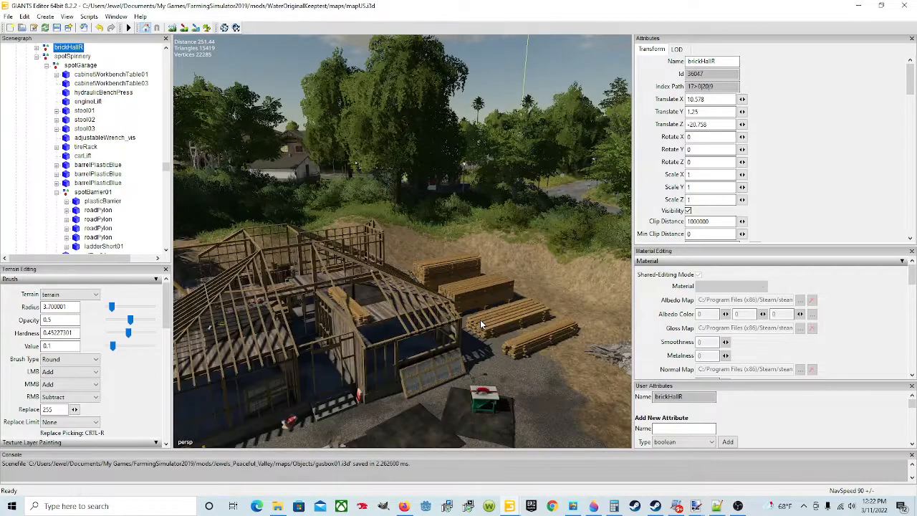
- Select the boardStackSmall lumber stack and examine the building materials, debris piles and cement mixer around the unfinished house
scroll(480, 324, up, 3)
alt+drag(477, 306, 430, 354)
click(465, 308)
alt+drag(463, 311, 242, 381)
alt+drag(301, 363, 332, 396)
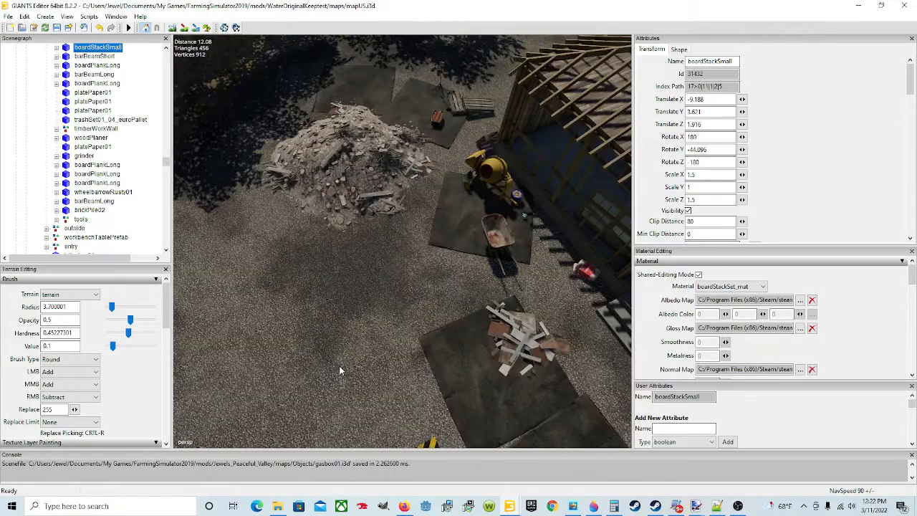
alt+drag(339, 365, 365, 293)
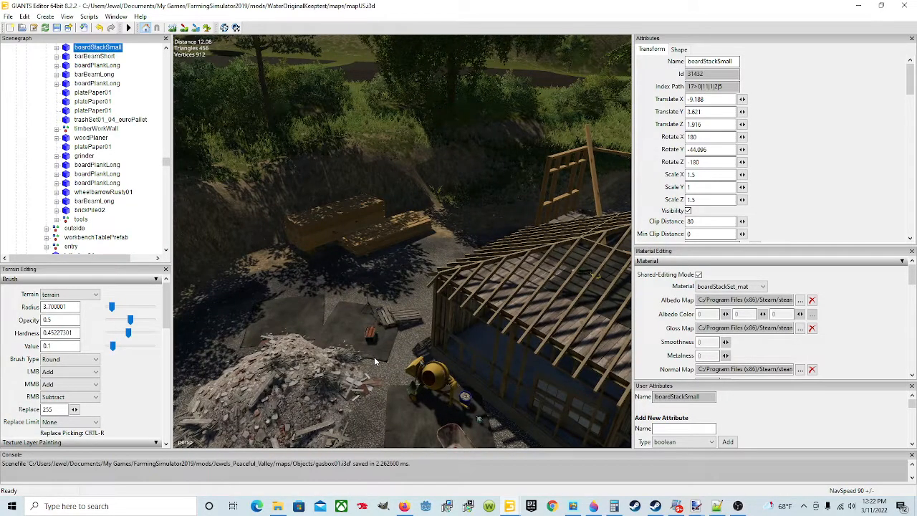
alt+drag(396, 329, 657, 351)
scroll(391, 356, up, 3)
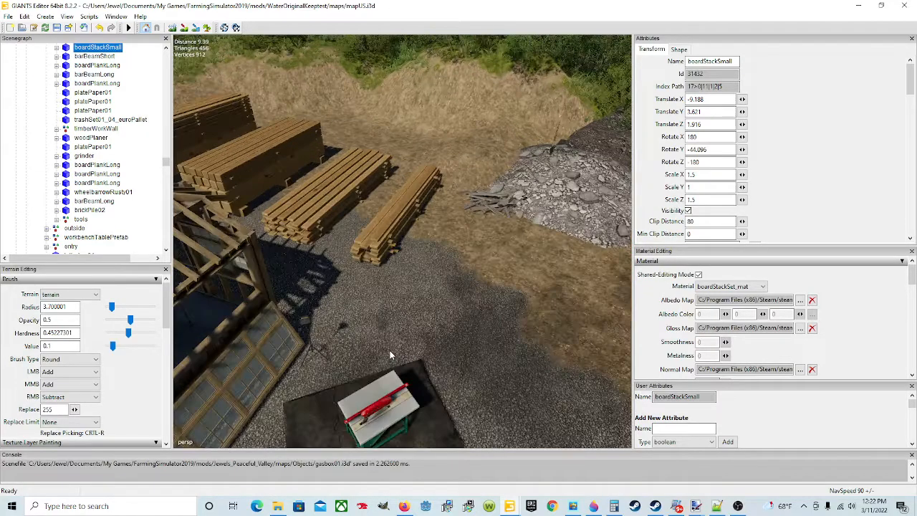
- Inspect the table saw in front of the unfinished house and select it
alt+drag(470, 318, 462, 284)
scroll(460, 283, down, 8)
scroll(447, 323, up, 5)
alt+drag(448, 328, 450, 190)
scroll(447, 323, up, 4)
click(422, 293)
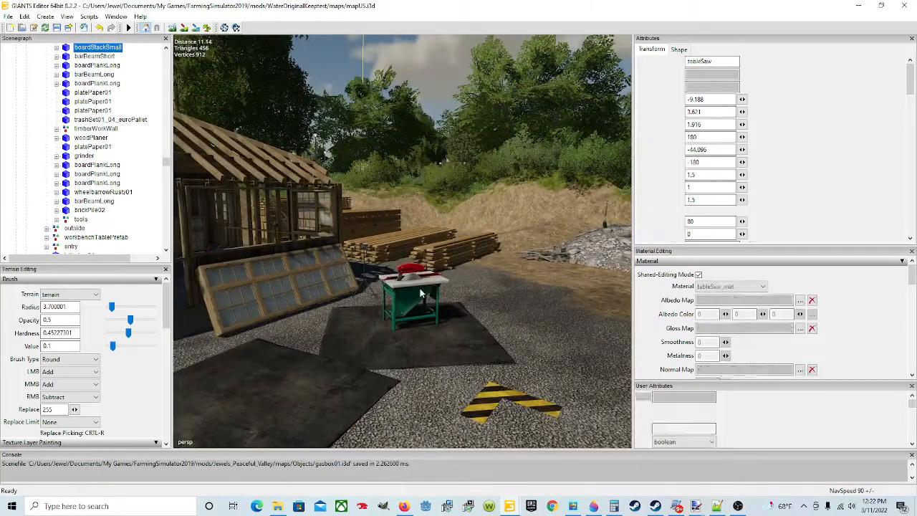
- Find the garbage carts beside the road, select garbageCartUSBlue, and locate it in the Scenegraph
alt+drag(452, 297, 507, 314)
scroll(575, 327, down, 8)
scroll(507, 313, up, 7)
alt+drag(417, 305, 184, 267)
scroll(476, 292, up, 6)
scroll(477, 292, up, 5)
scroll(429, 291, up, 4)
alt+drag(314, 298, 509, 333)
scroll(320, 299, up, 2)
scroll(321, 299, down, 1)
scroll(353, 248, up, 2)
scroll(292, 277, down, 3)
alt+drag(292, 278, 466, 259)
scroll(365, 258, up, 2)
alt+drag(370, 257, 302, 268)
scroll(218, 296, down, 1)
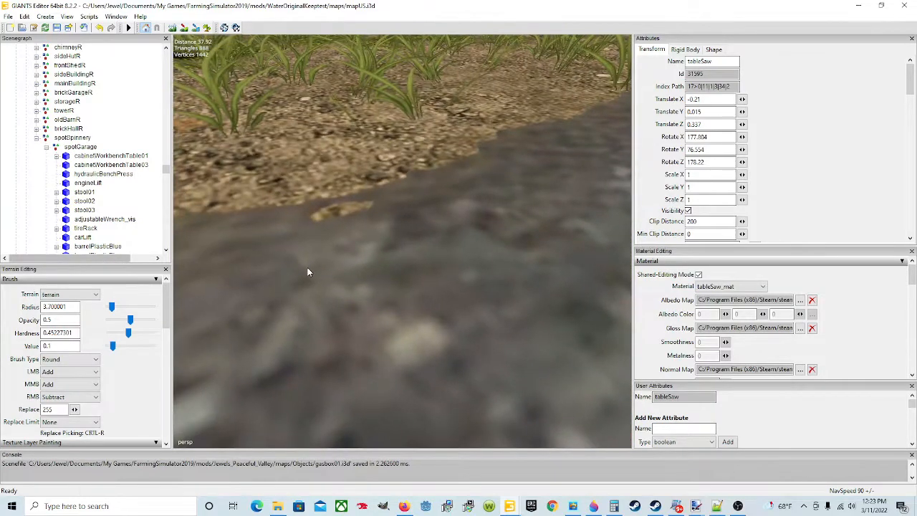
scroll(317, 265, down, 3)
click(287, 221)
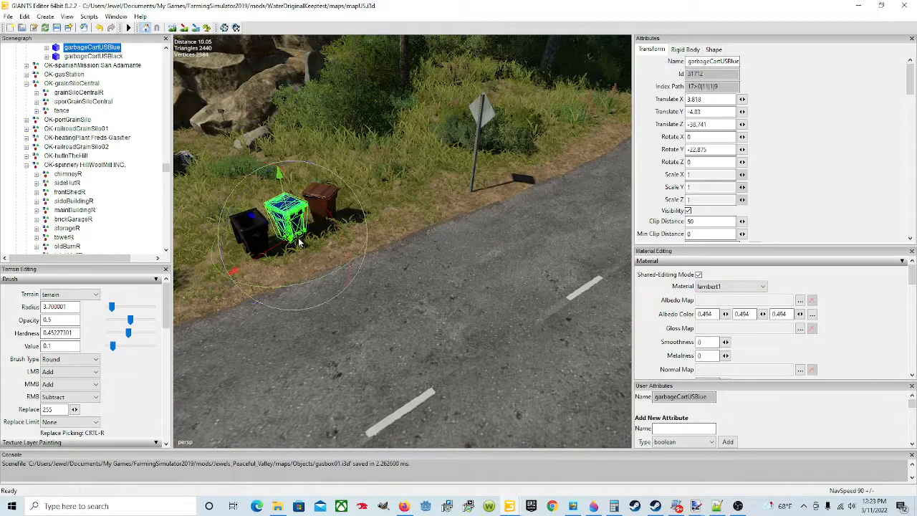
scroll(85, 156, up, 4)
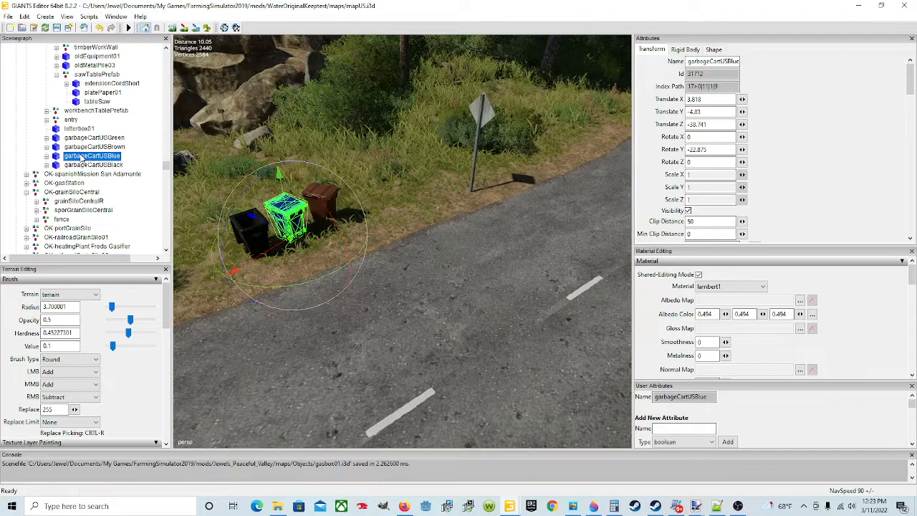
scroll(82, 158, up, 1)
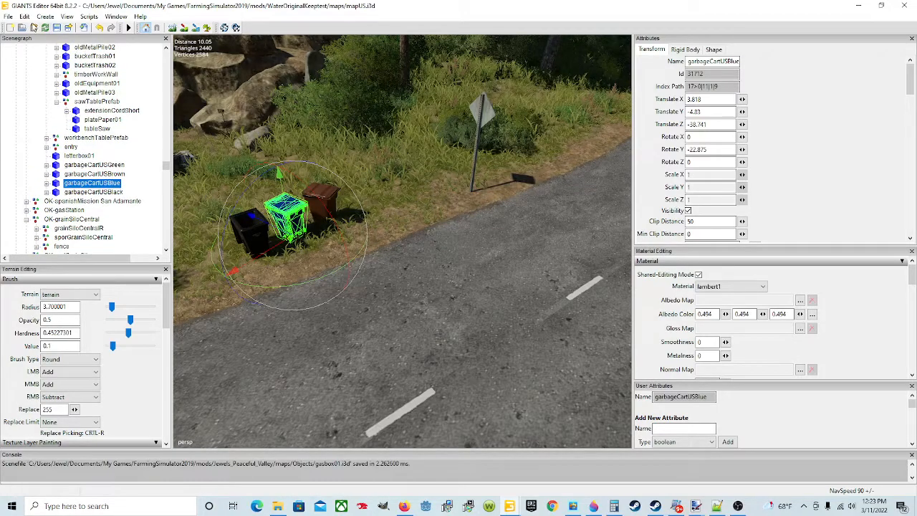
click(8, 16)
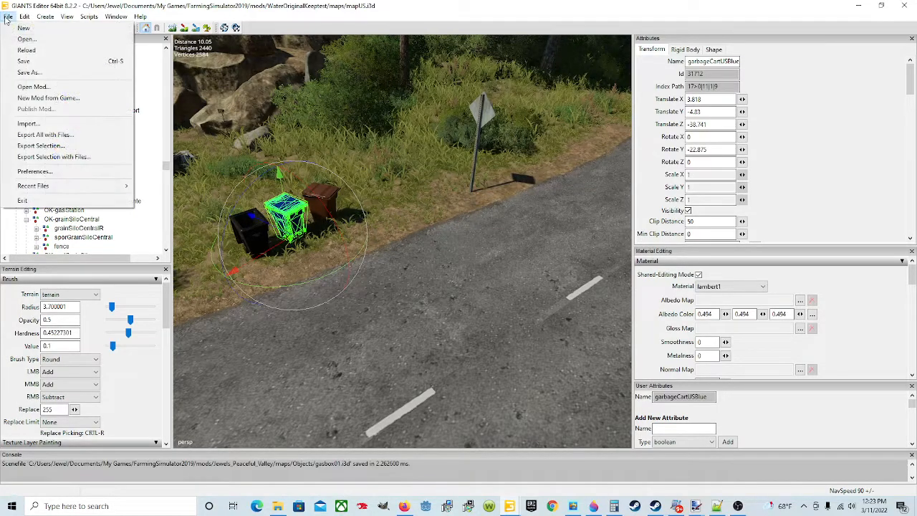
click(50, 156)
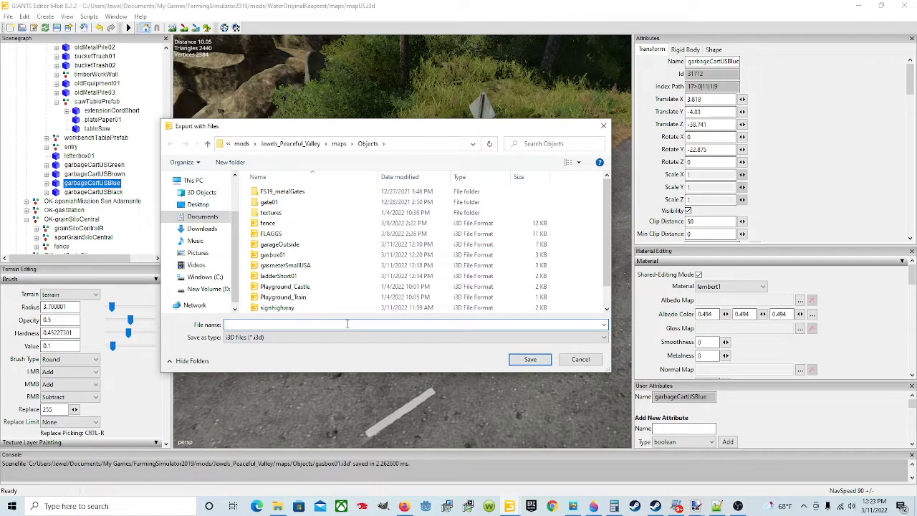
click(580, 359)
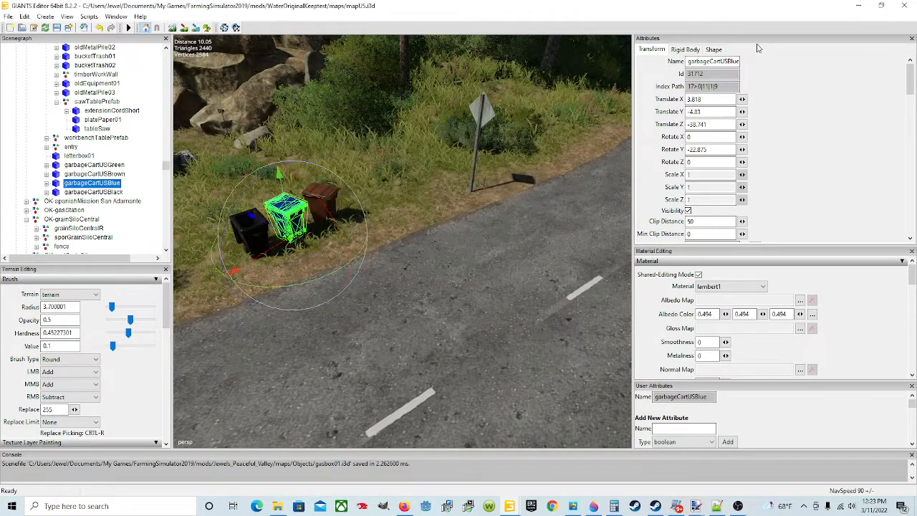
- Export the selected blue garbage cart with its files to Peaceful Valley's maps/Objects folder as garbageCartUSBlue
drag(689, 65, 740, 63)
right_click(713, 64)
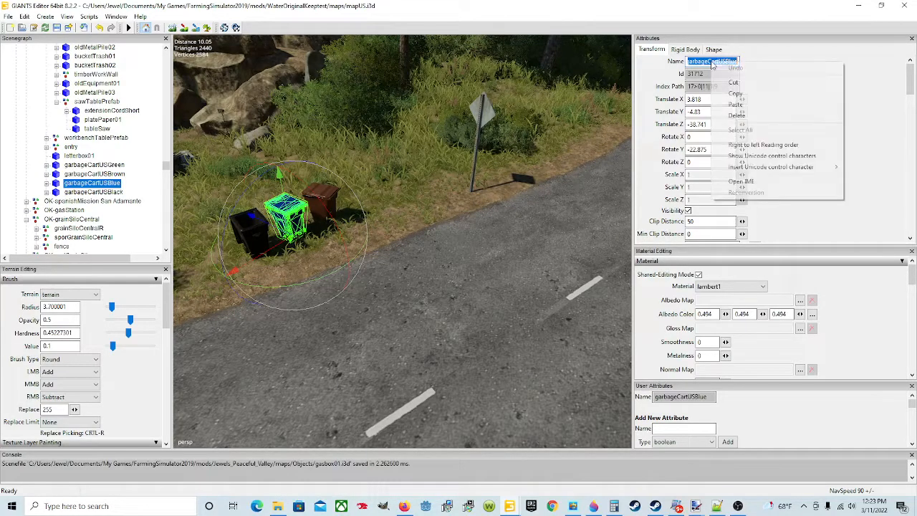
click(735, 93)
click(8, 16)
click(81, 156)
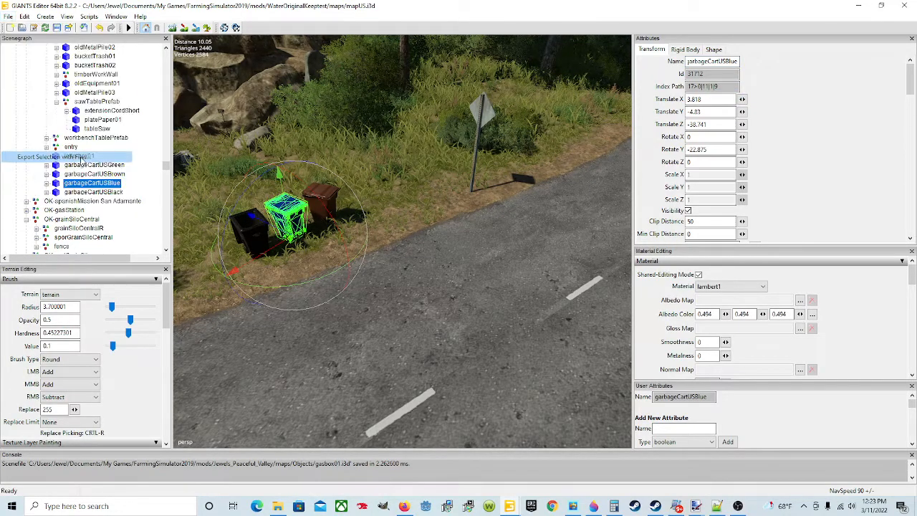
right_click(277, 325)
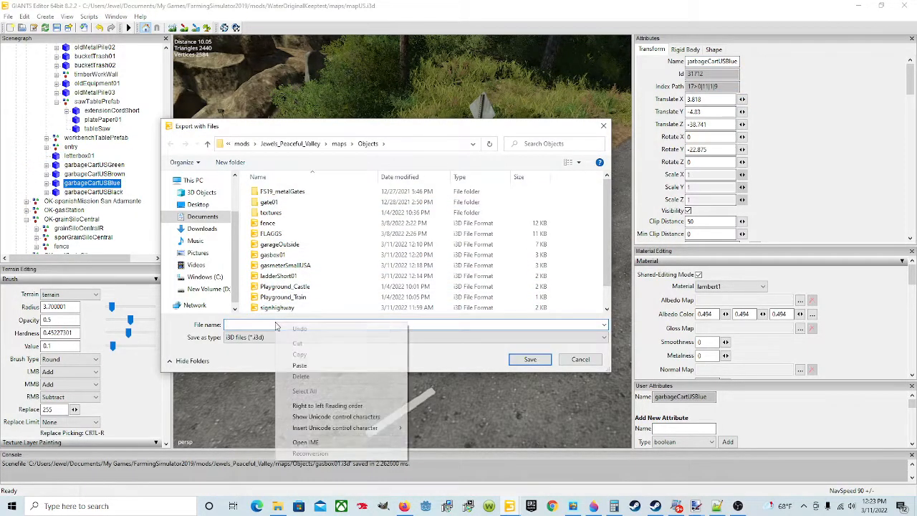
click(295, 365)
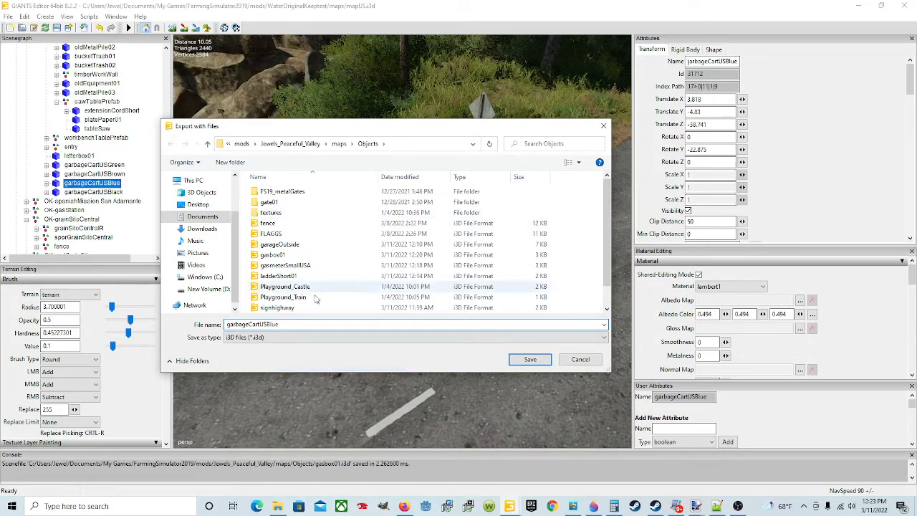
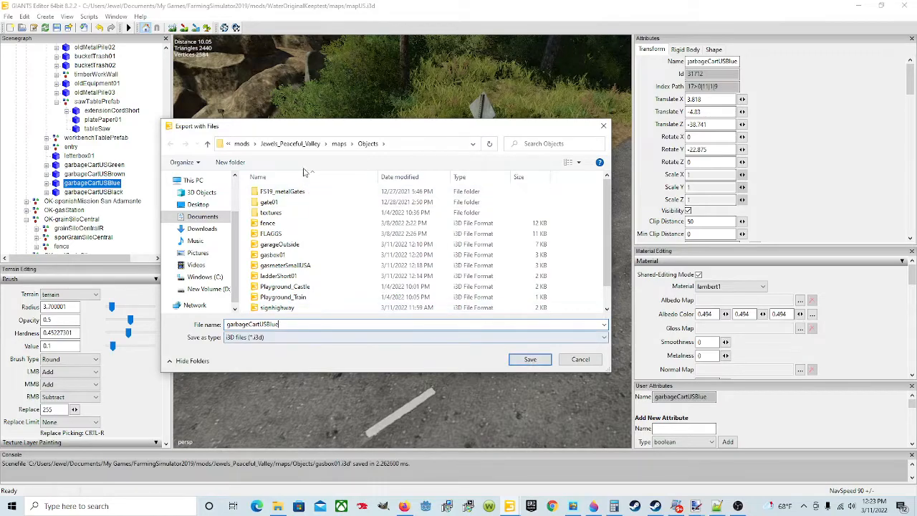
click(523, 362)
click(474, 251)
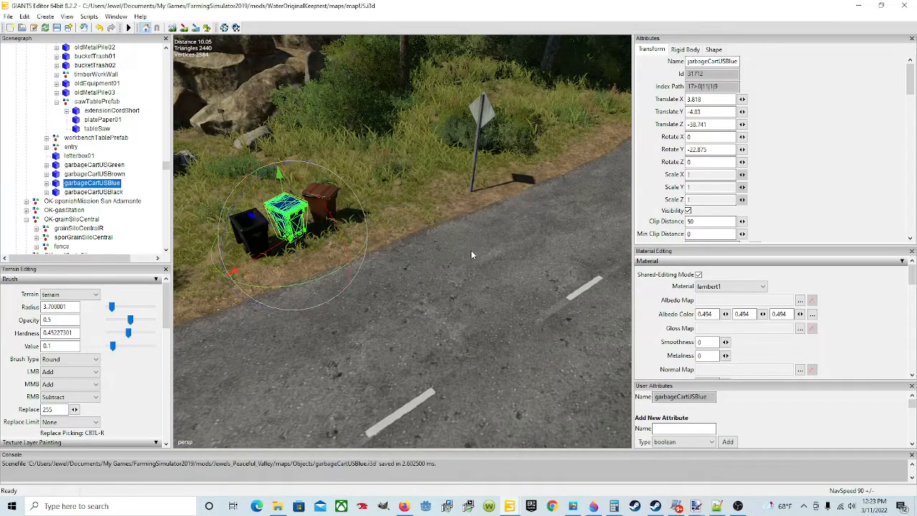
- Switch to the Peaceful Valley map and import garbageCartUSBlue from the Objects folder
mouse_move(510, 506)
click(452, 469)
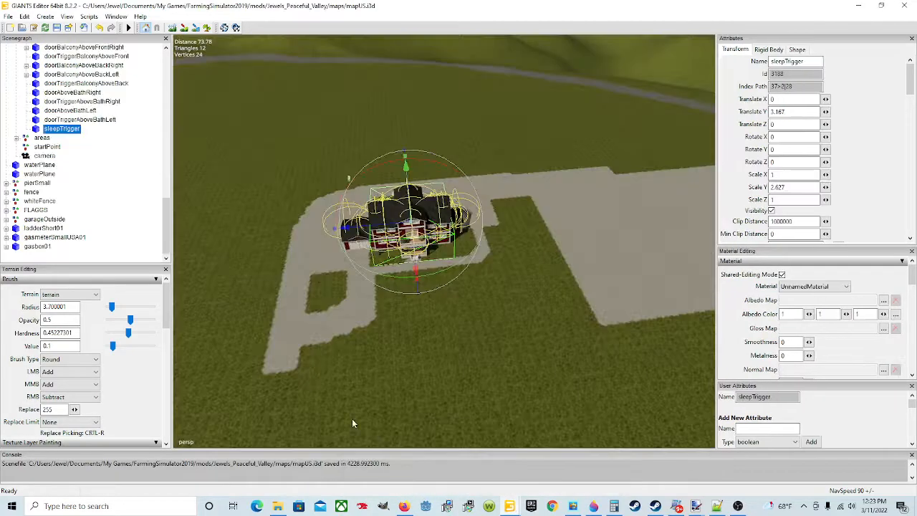
click(8, 15)
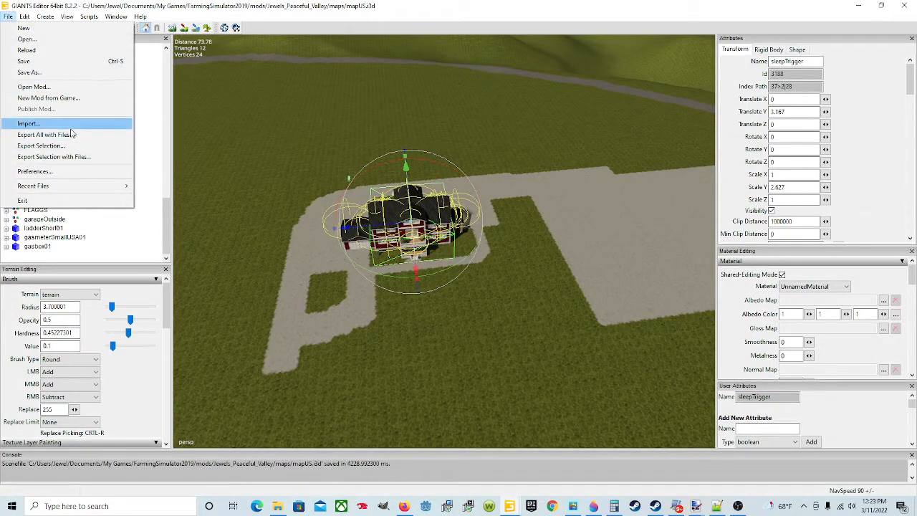
click(28, 123)
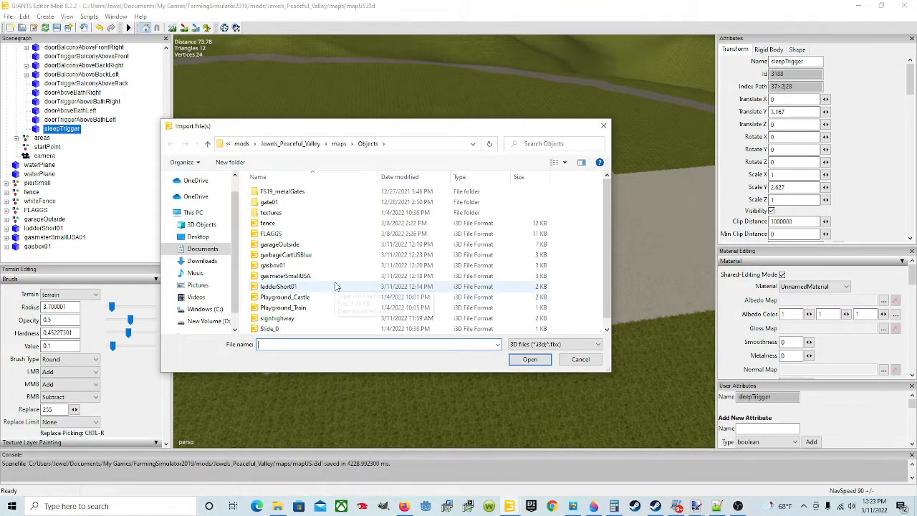
scroll(308, 250, down, 1)
click(307, 245)
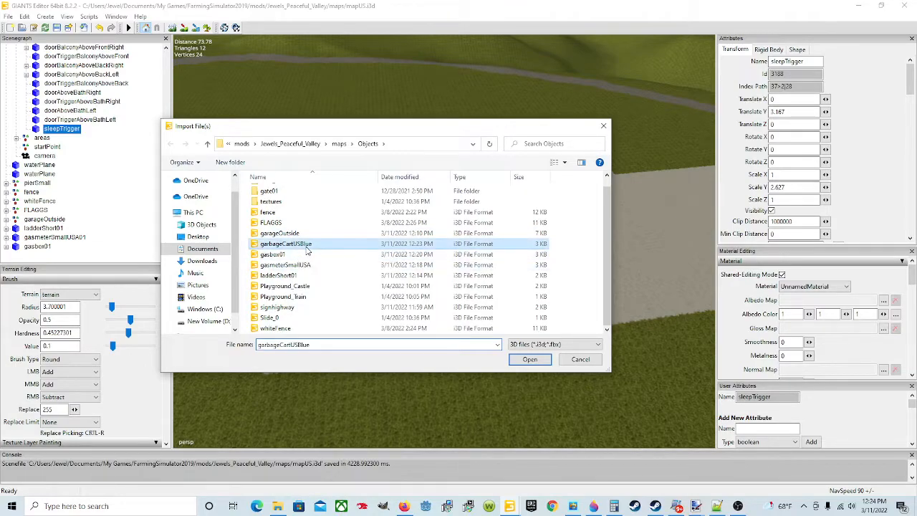
click(519, 360)
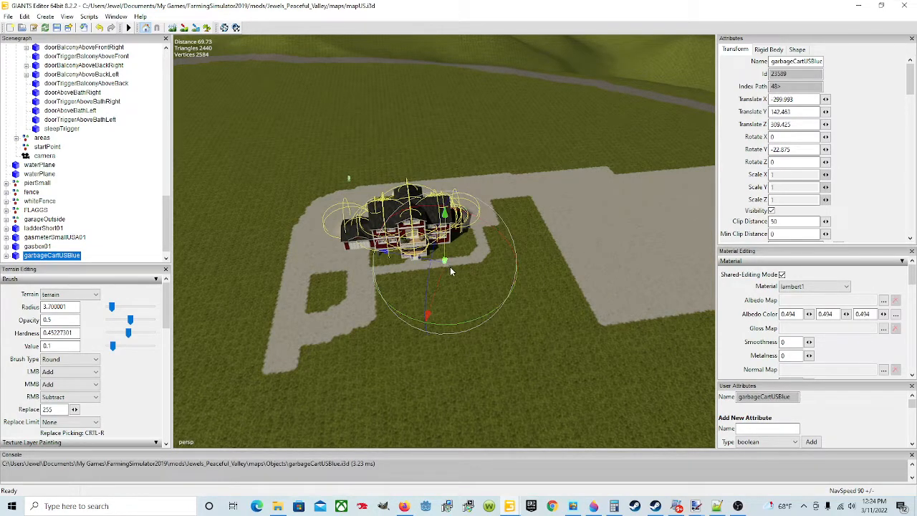
- Select the imported garbageCartUSBlue at the end of the Scenegraph
click(450, 268)
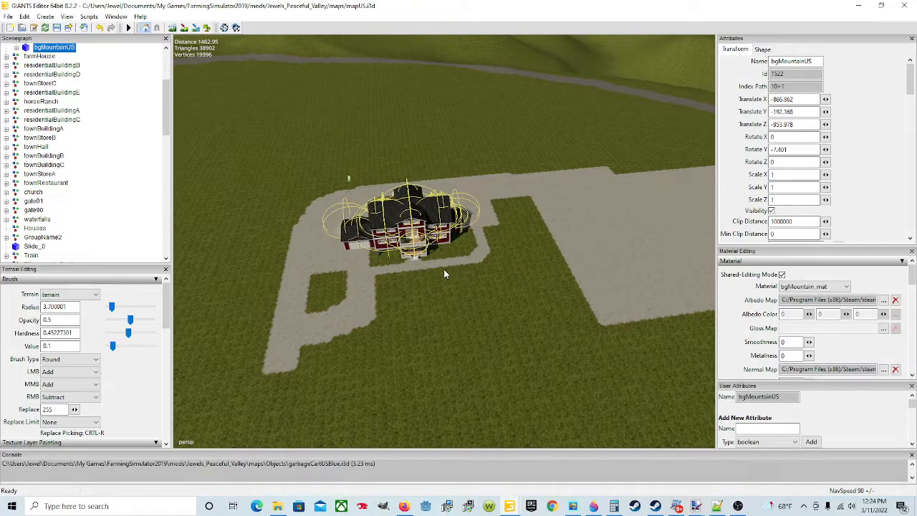
scroll(443, 269, down, 2)
scroll(122, 143, down, 1)
drag(166, 127, 182, 250)
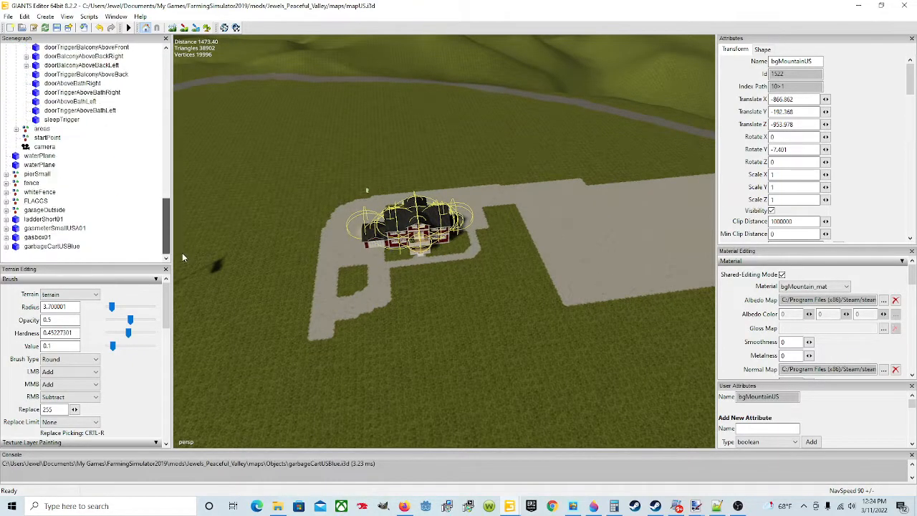
click(80, 247)
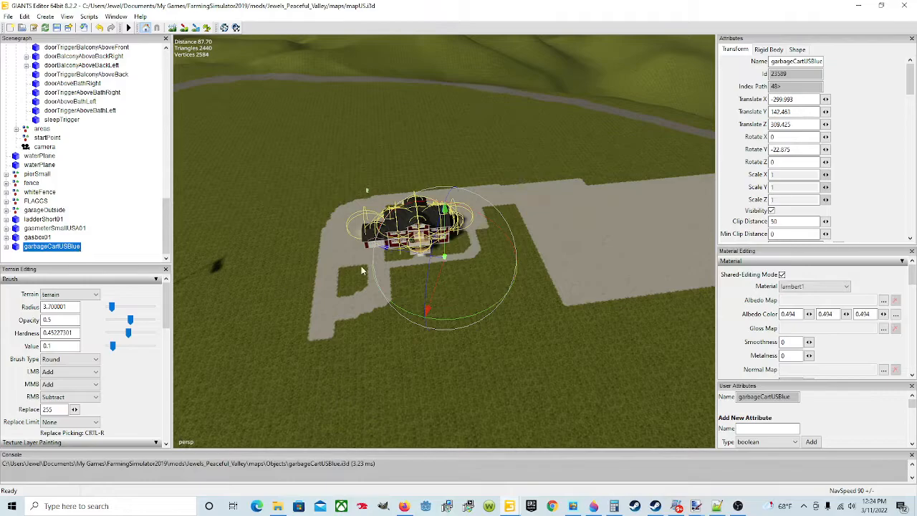
- Look around the farmhouse and its garages for a suitable spot for the blue garbage cart
scroll(351, 273, up, 5)
scroll(477, 323, down, 3)
alt+drag(477, 323, 340, 269)
scroll(324, 289, down, 5)
scroll(358, 295, up, 3)
scroll(341, 269, up, 3)
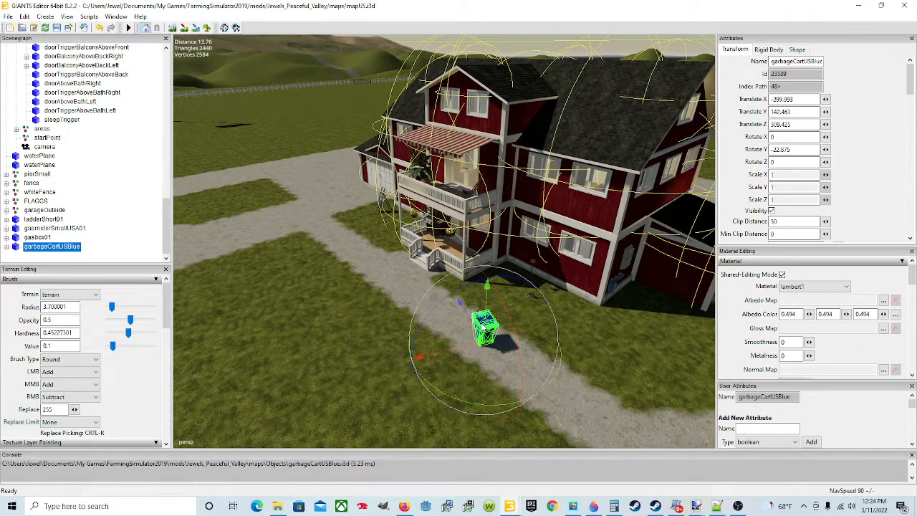
alt+drag(483, 328, 249, 357)
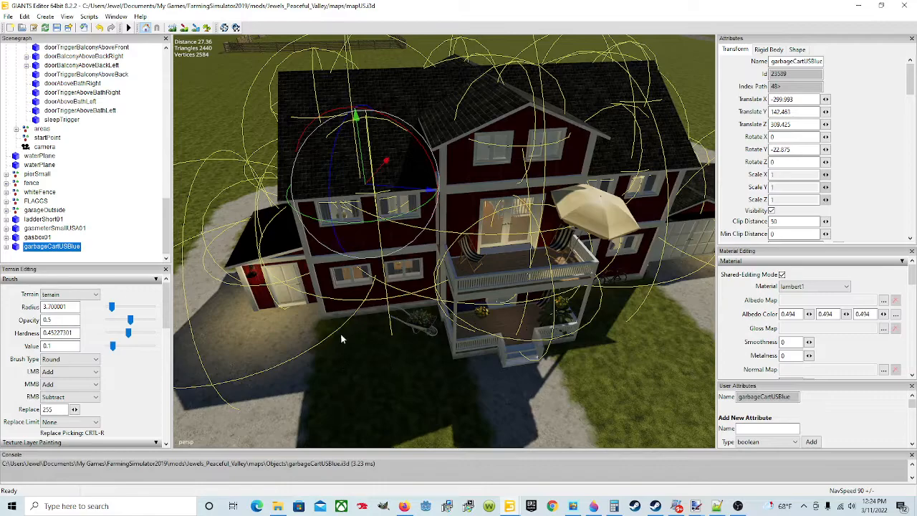
scroll(360, 341, down, 2)
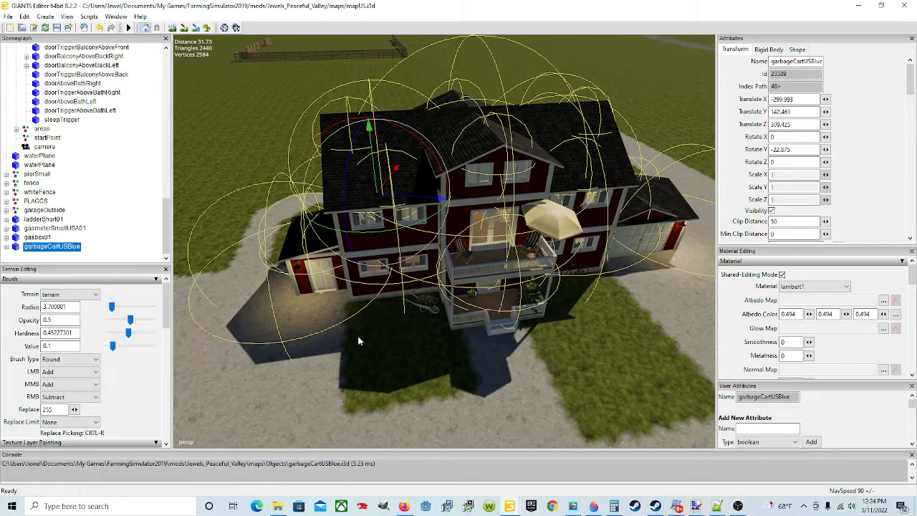
alt+drag(357, 335, 362, 302)
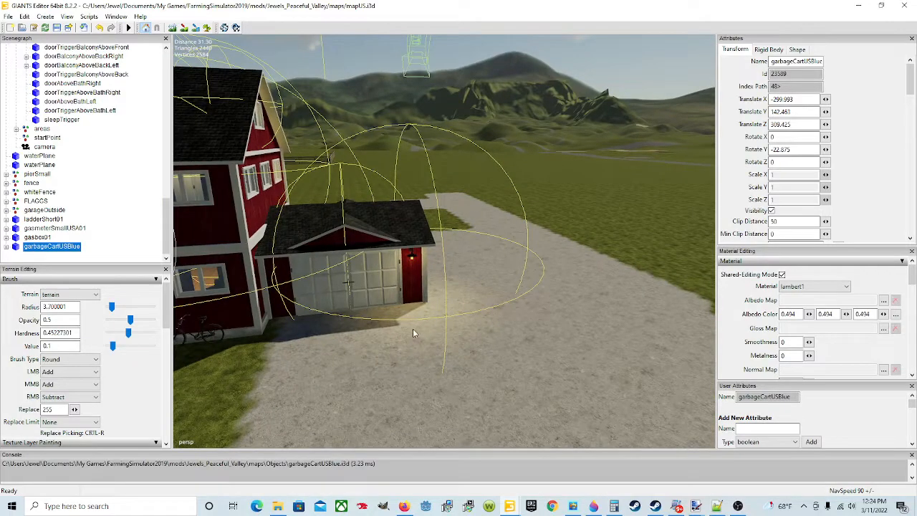
alt+drag(384, 341, 375, 345)
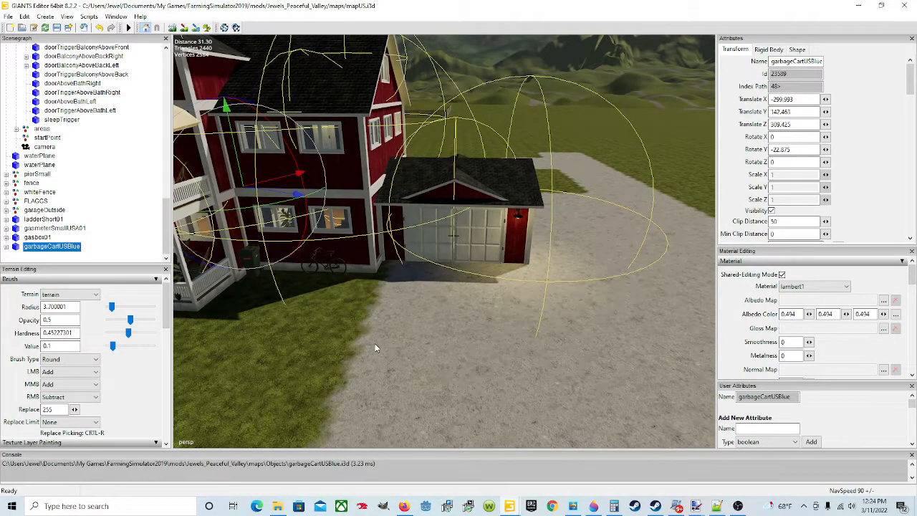
alt+drag(226, 310, 328, 301)
scroll(305, 296, up, 5)
scroll(305, 296, down, 5)
scroll(353, 280, up, 5)
scroll(331, 303, down, 5)
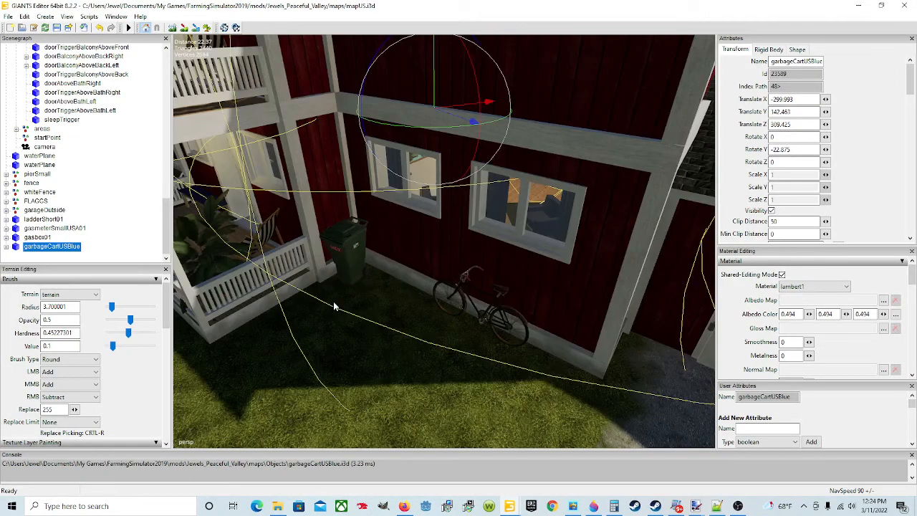
scroll(334, 306, down, 5)
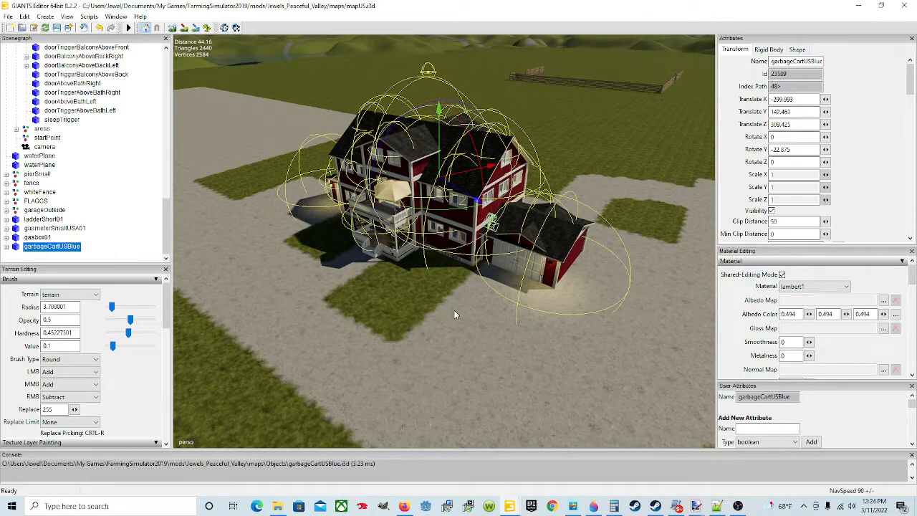
- Place the blue garbage cart on the gravel beside the garage's outer side wall, at about X -311.41, Z 329.51
key(ctrl+b)
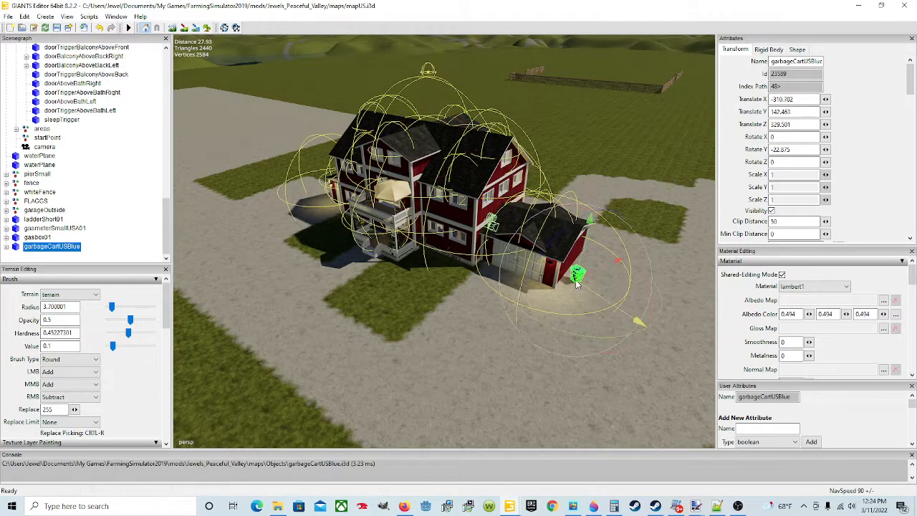
key(ctrl+b)
click(573, 288)
- Move the garbage cart closer to the garage wall, to about X -311.28, Z 329.08, and rotate it around Y to about 0.94
alt+drag(523, 353, 565, 374)
scroll(520, 342, up, 3)
alt+drag(519, 342, 435, 306)
scroll(470, 319, up, 3)
scroll(498, 270, down, 3)
alt+drag(498, 271, 312, 229)
scroll(370, 210, up, 2)
alt+drag(371, 210, 413, 247)
scroll(388, 206, up, 3)
scroll(451, 246, down, 3)
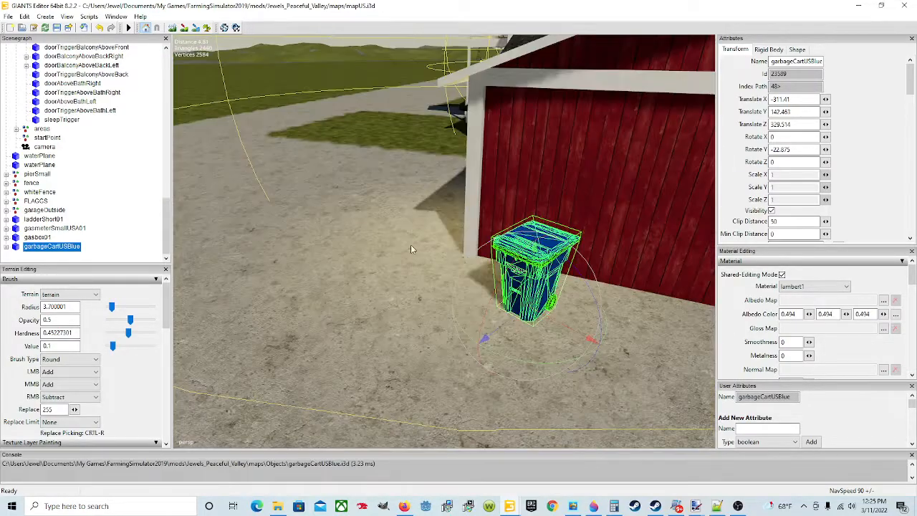
drag(504, 334, 600, 313)
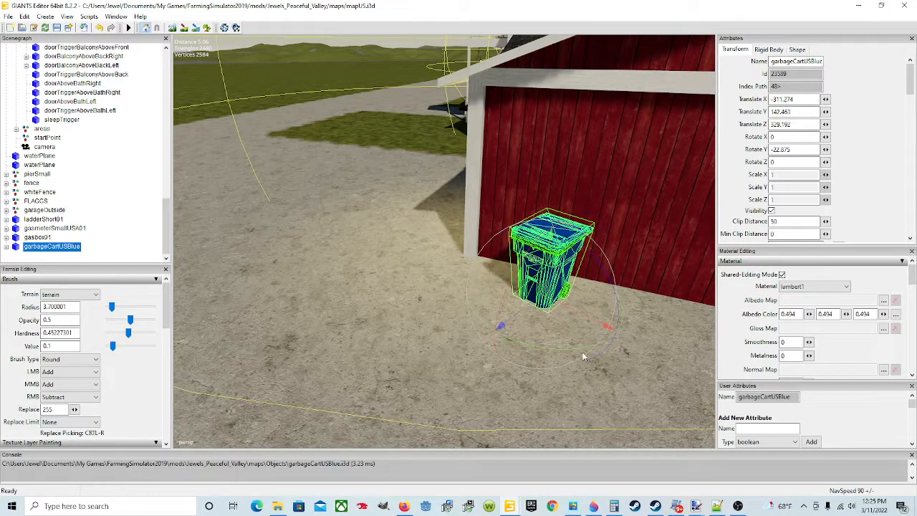
drag(566, 346, 597, 339)
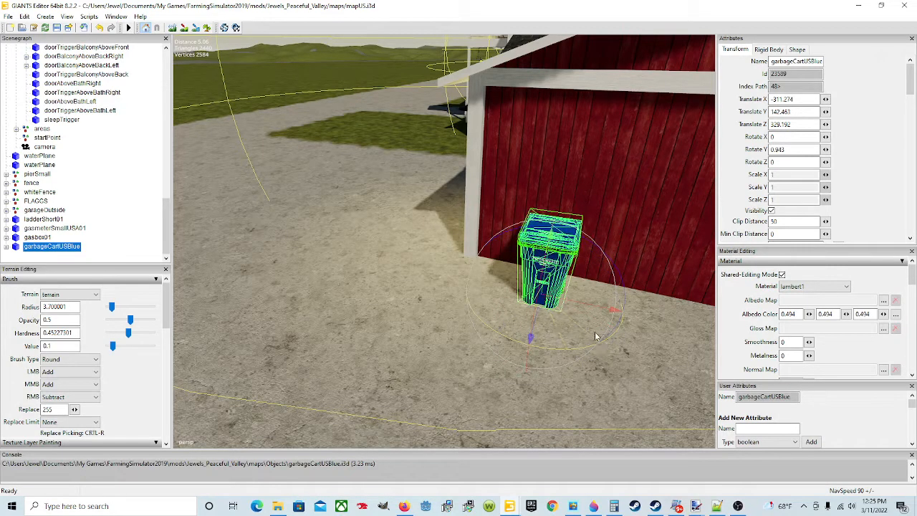
drag(539, 323, 541, 310)
- Fine-tune the garbage cart's Y rotation to about -1.94 against the garage wall
alt+drag(542, 350, 712, 329)
scroll(449, 315, up, 2)
alt+drag(457, 356, 506, 330)
scroll(507, 330, down, 3)
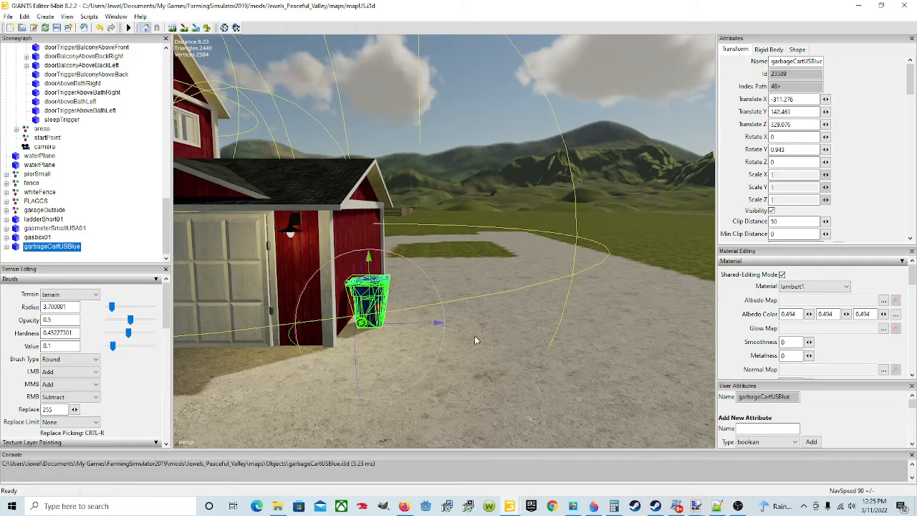
drag(387, 355, 383, 356)
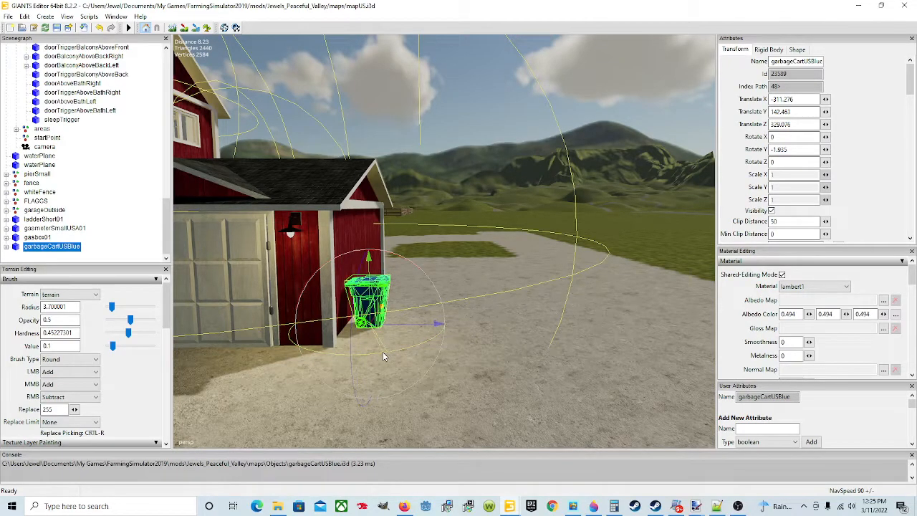
- Deselect the garbage cart and check its placement beside the garage from farther away
scroll(526, 357, down, 3)
alt+drag(513, 355, 508, 354)
scroll(508, 358, down, 3)
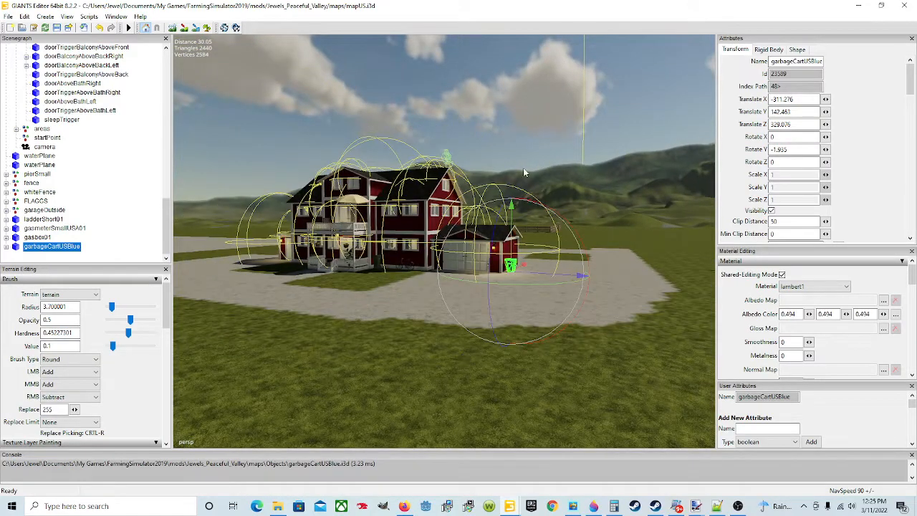
click(518, 195)
scroll(515, 284, up, 5)
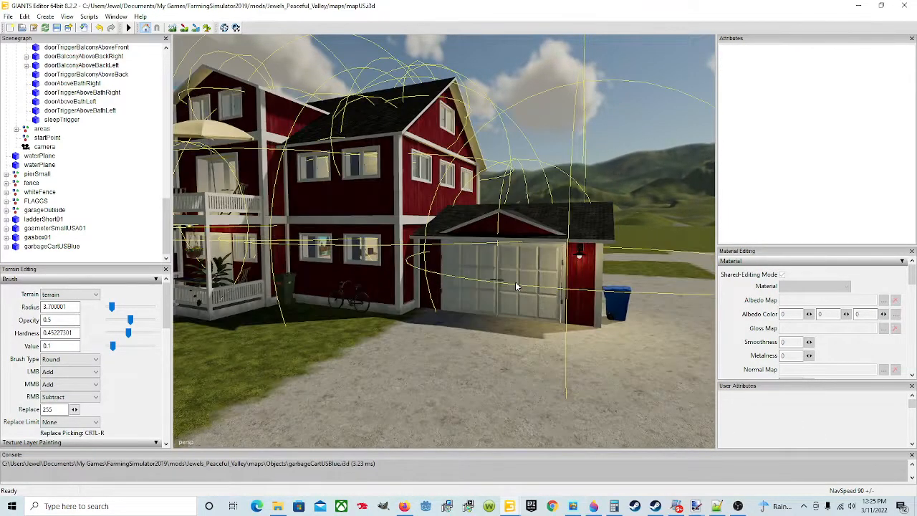
alt+drag(515, 282, 510, 310)
scroll(510, 309, down, 3)
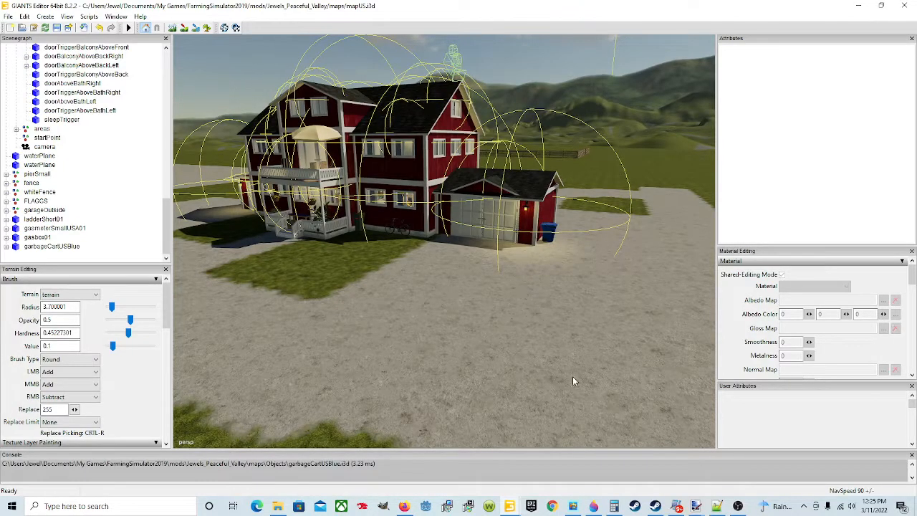
- Switch back to the WaterOriginalKeeptest map and examine the objects by the front door of the grey house for more usable items
mouse_move(512, 511)
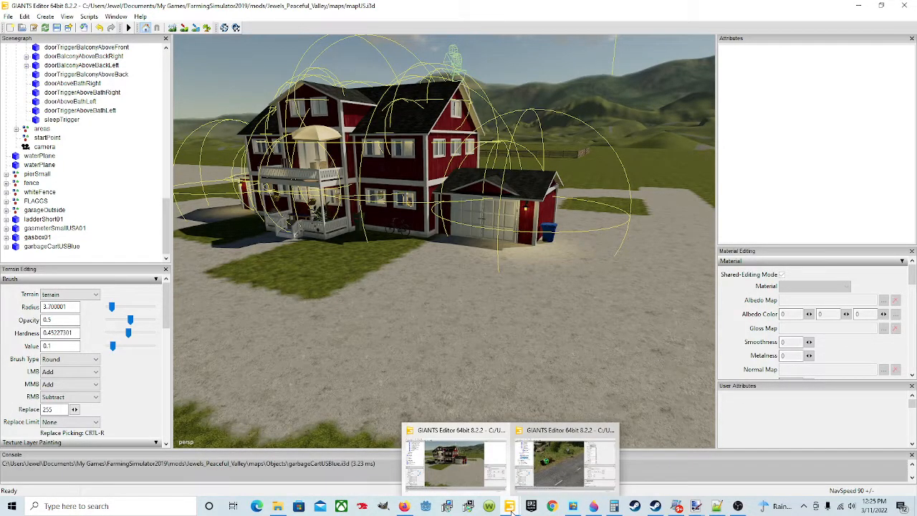
click(533, 454)
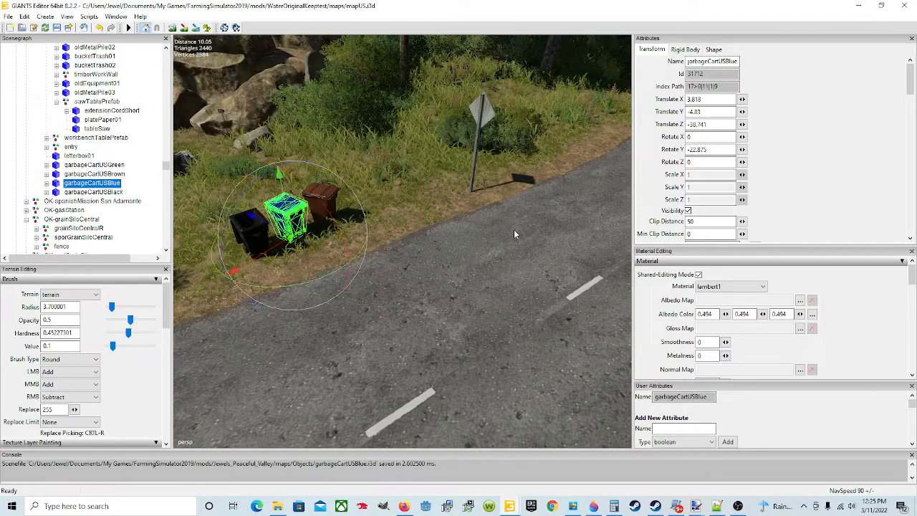
alt+drag(513, 230, 658, 154)
alt+drag(443, 300, 426, 337)
scroll(401, 297, up, 4)
scroll(425, 273, down, 5)
scroll(426, 337, down, 1)
alt+drag(471, 297, 376, 306)
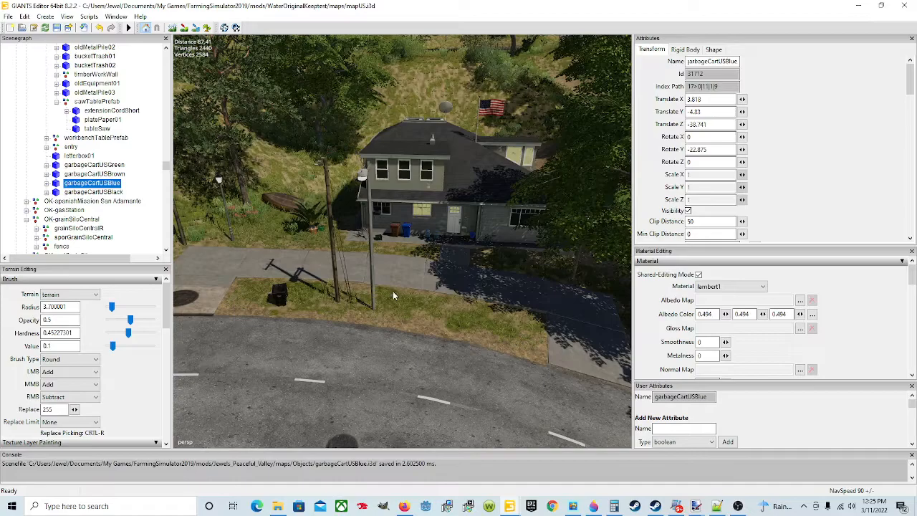
mouse_move(364, 328)
alt+mouse_down()
mouse_move(446, 329)
mouse_move(370, 323)
alt+mouse_up()
scroll(370, 323, up, 10)
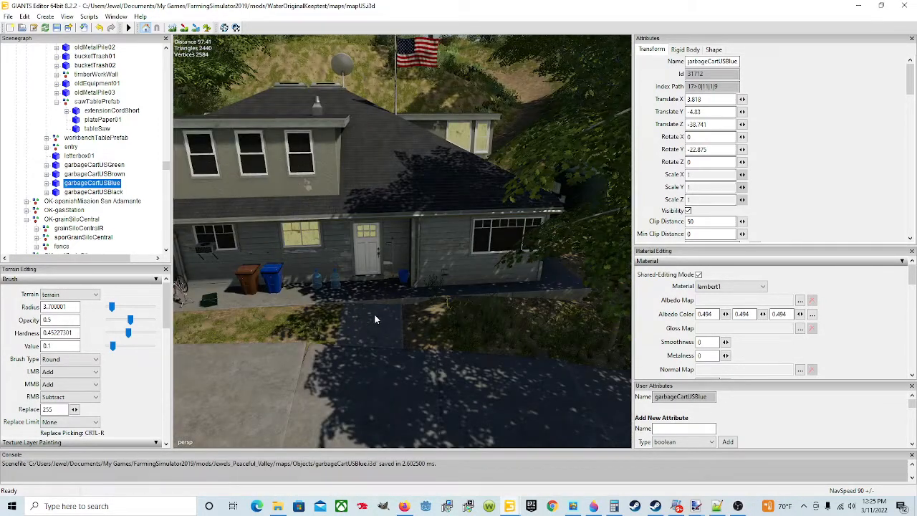
scroll(376, 313, up, 4)
alt+drag(377, 313, 418, 299)
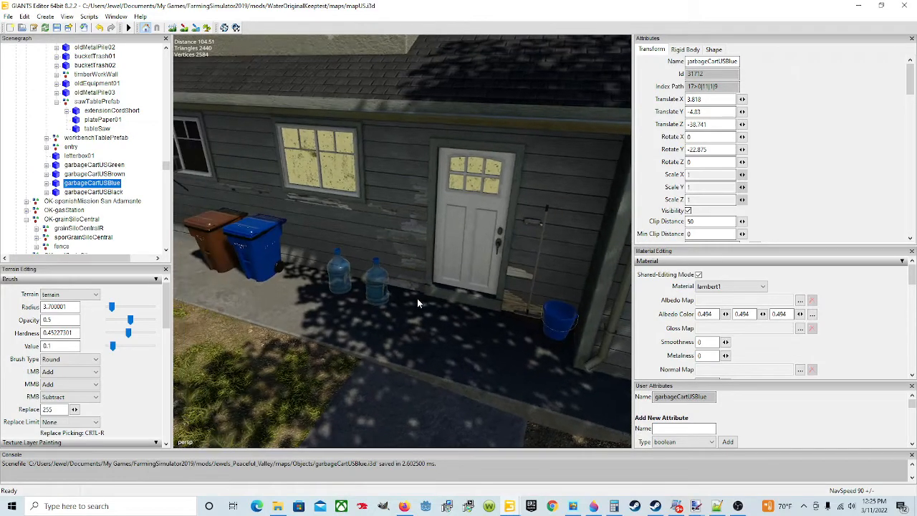
- Examine the water bottles beside the grey house's front door and the other props in the garden01a group
click(377, 285)
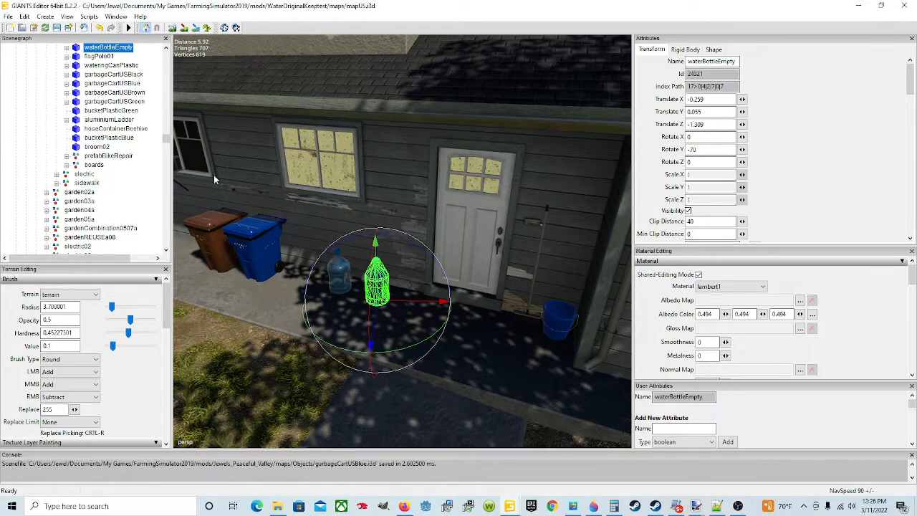
scroll(76, 172, up, 3)
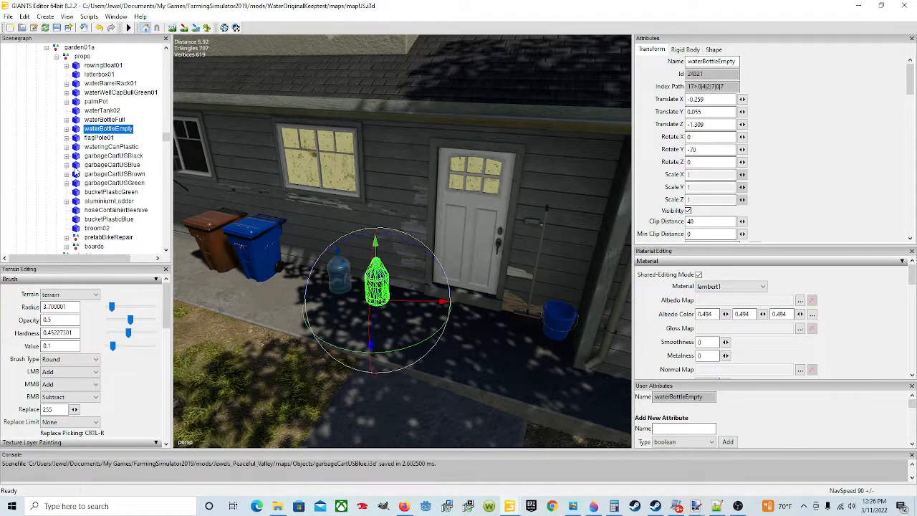
click(108, 120)
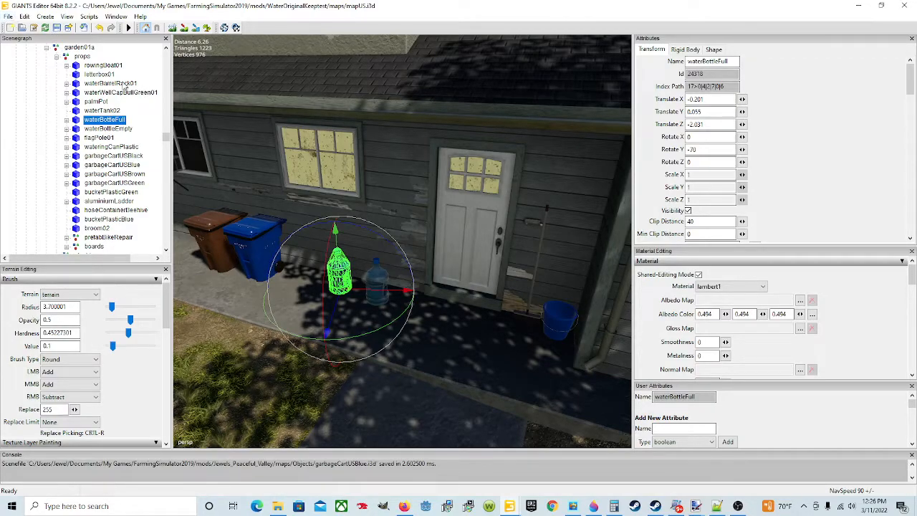
scroll(125, 86, up, 2)
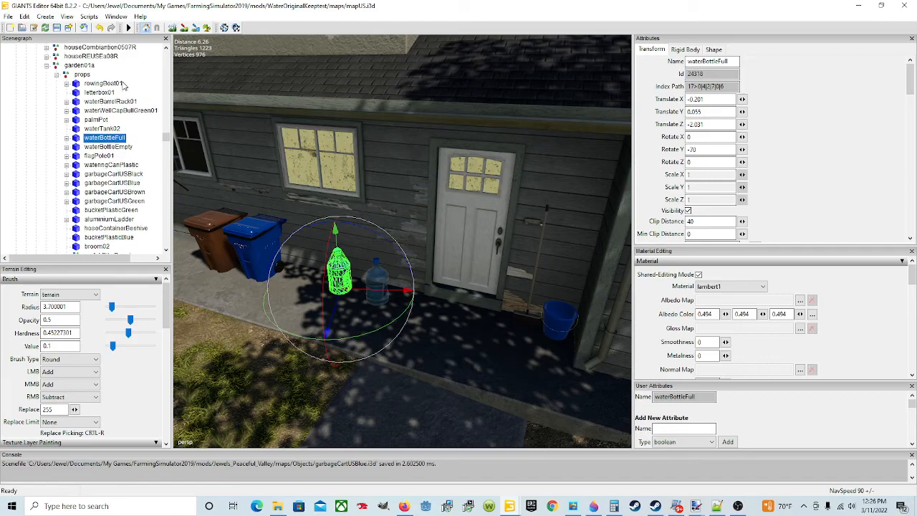
click(83, 67)
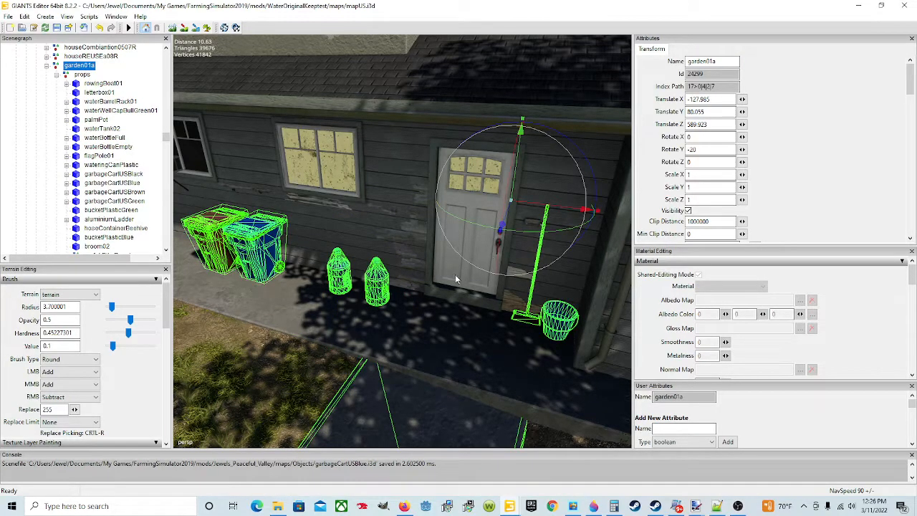
key(f)
scroll(419, 296, down, 3)
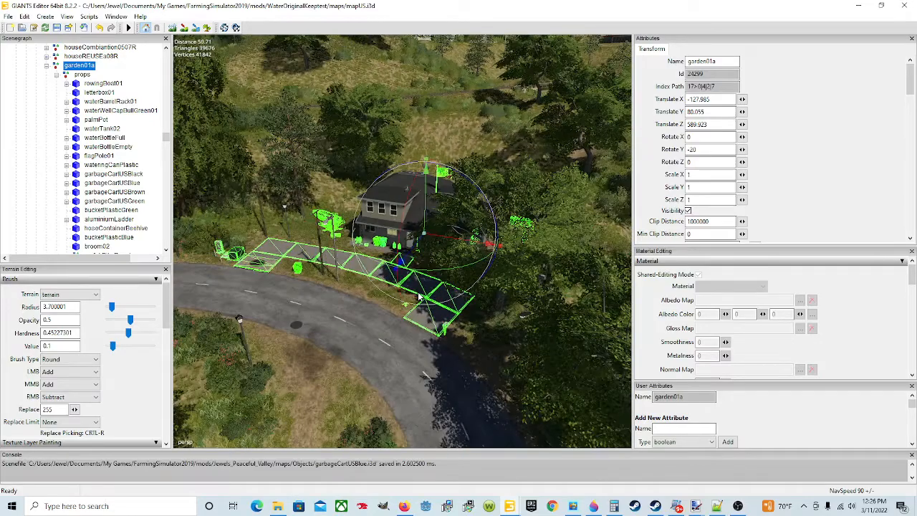
scroll(420, 296, up, 3)
scroll(418, 292, up, 3)
right_drag(418, 292, 377, 320)
right_drag(419, 306, 454, 292)
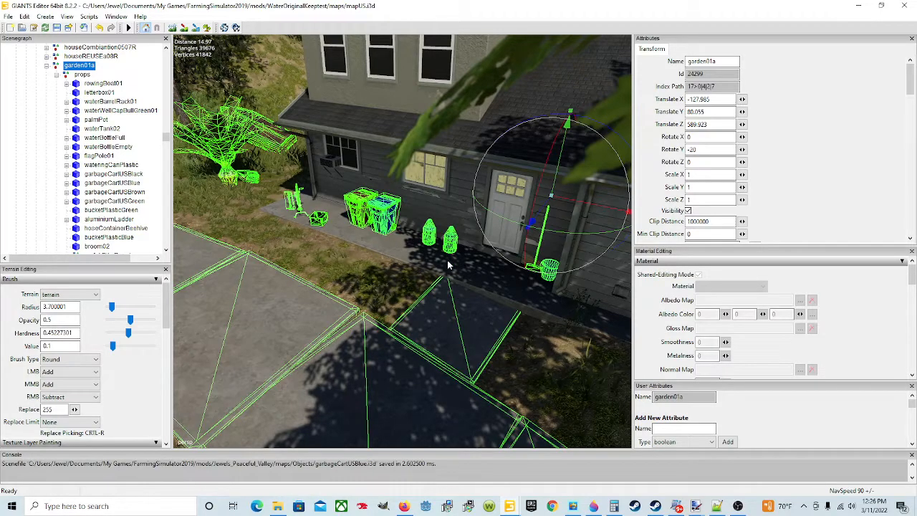
- Export the full water bottle with its files to Peaceful Valley's Objects folder as waterBottleFull, including the parent directory structure
click(428, 242)
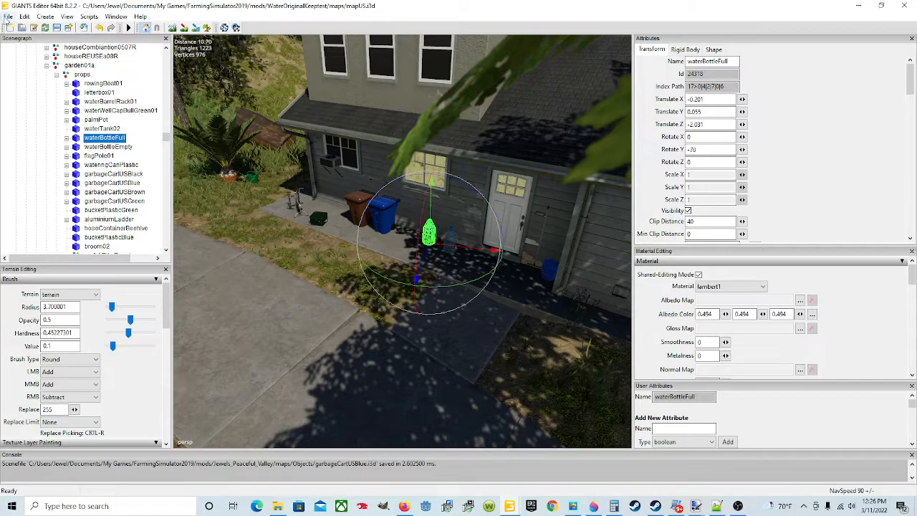
click(7, 16)
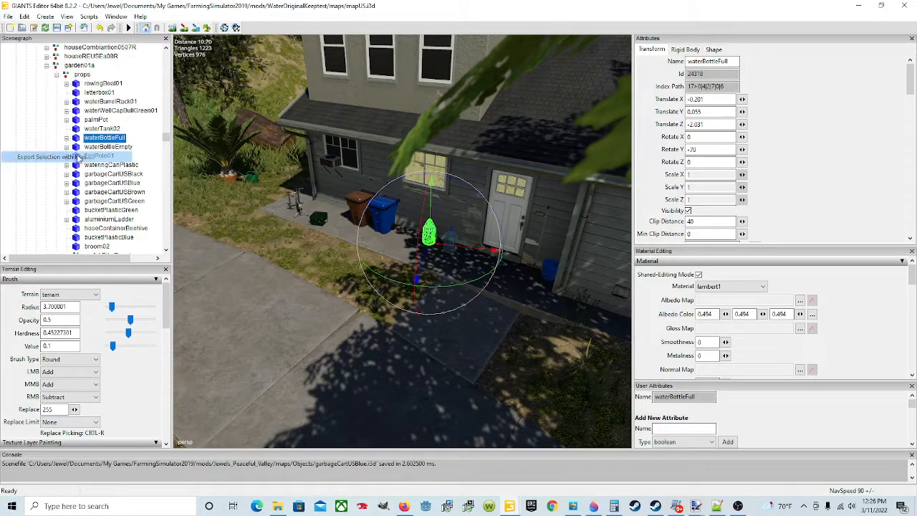
click(77, 157)
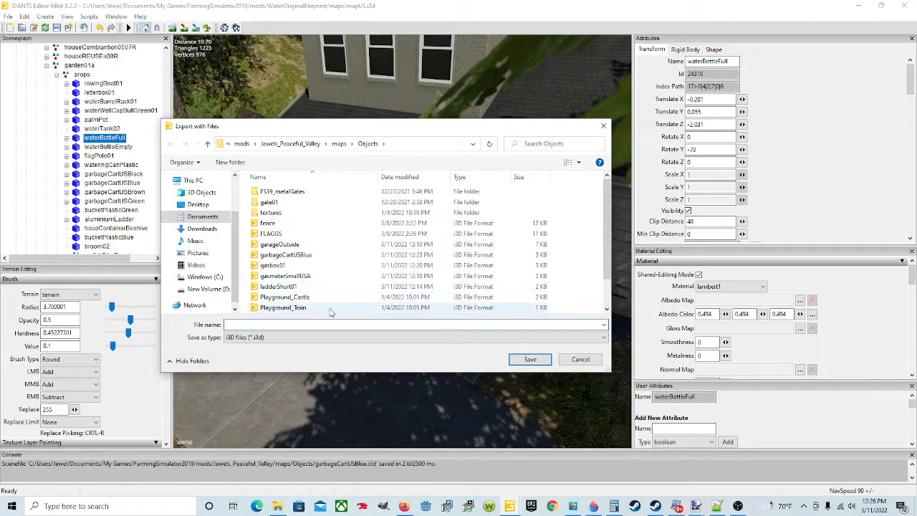
text(waterBottleFull)
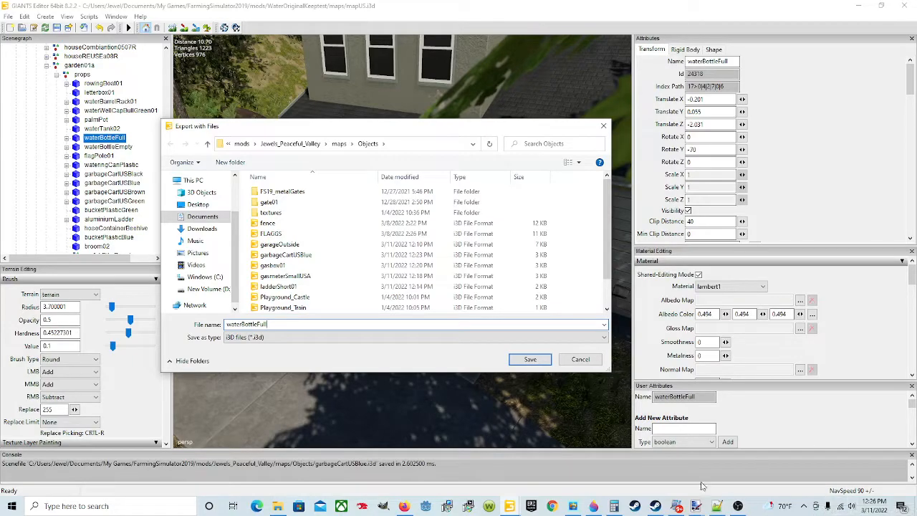
click(537, 364)
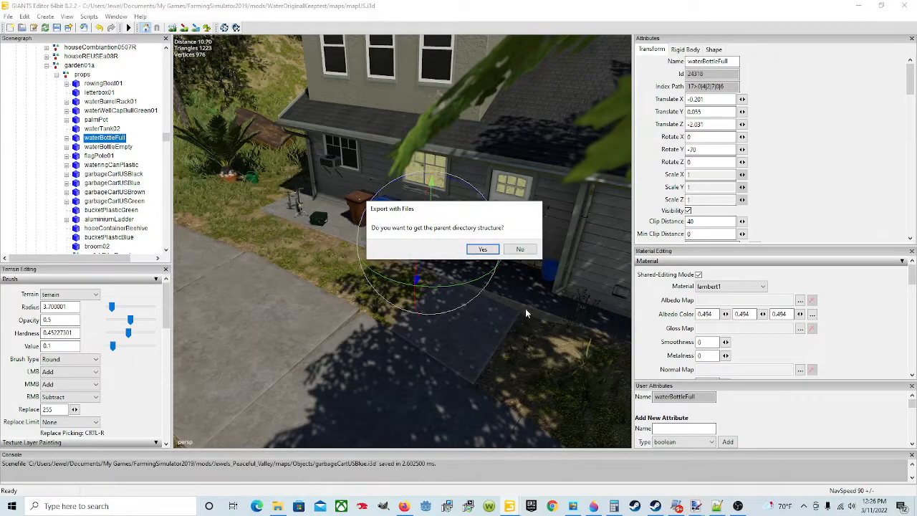
click(481, 250)
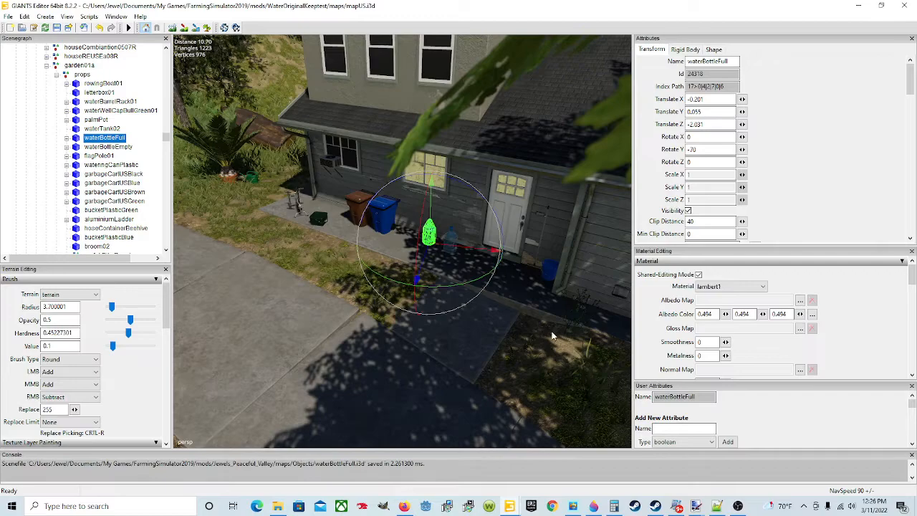
- Switch to the Jewels_Peaceful_Valley map and inspect the farmhouse's porches for a spot to put the water bottle
mouse_move(509, 506)
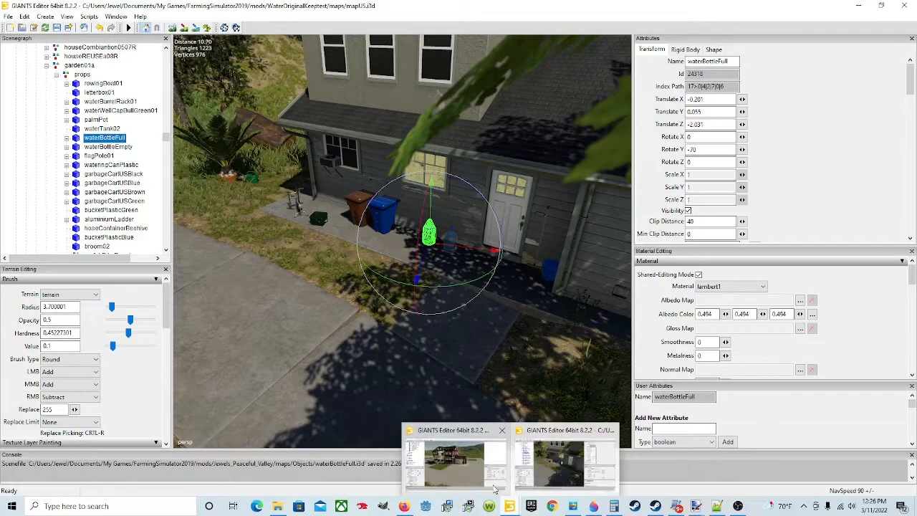
click(444, 445)
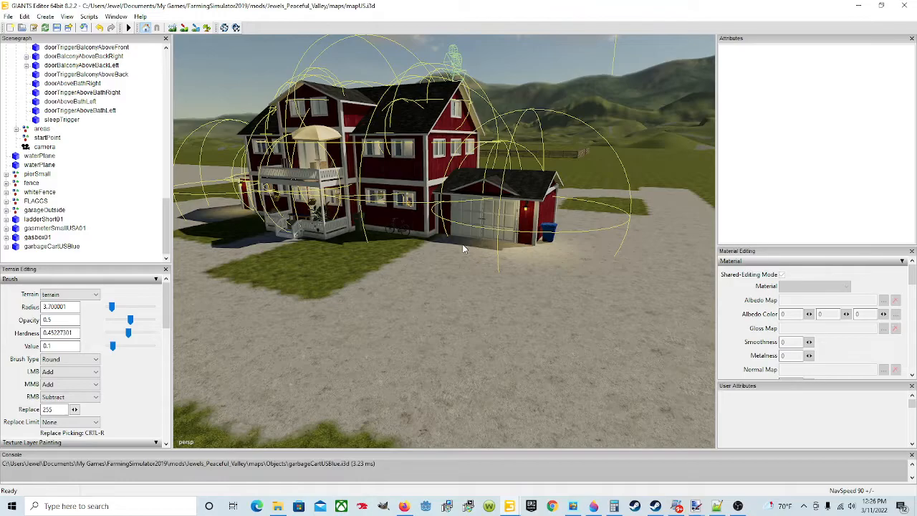
middle_drag(493, 255, 445, 233)
scroll(445, 233, up, 10)
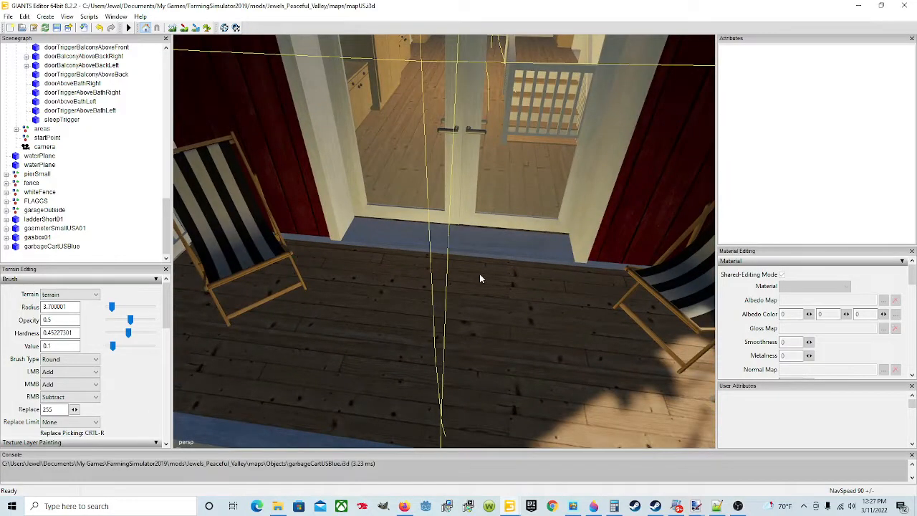
scroll(479, 274, down, 10)
scroll(476, 287, up, 10)
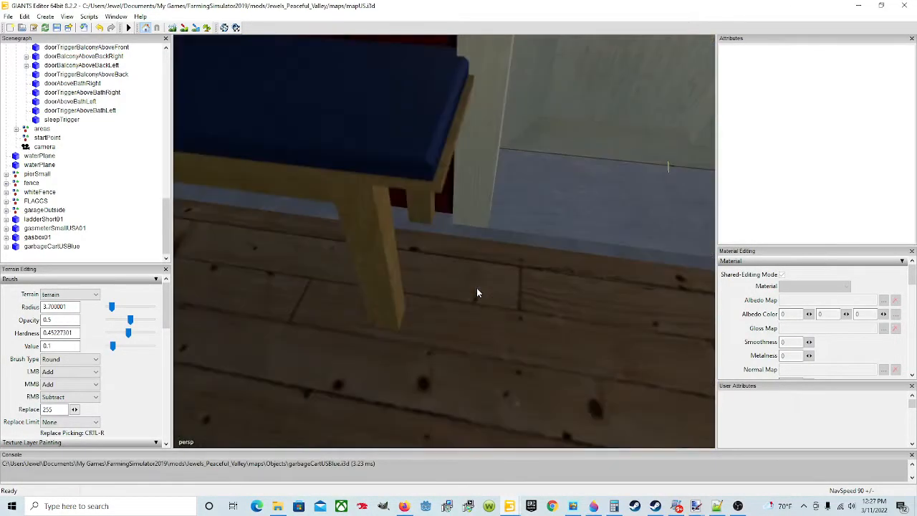
scroll(492, 266, down, 5)
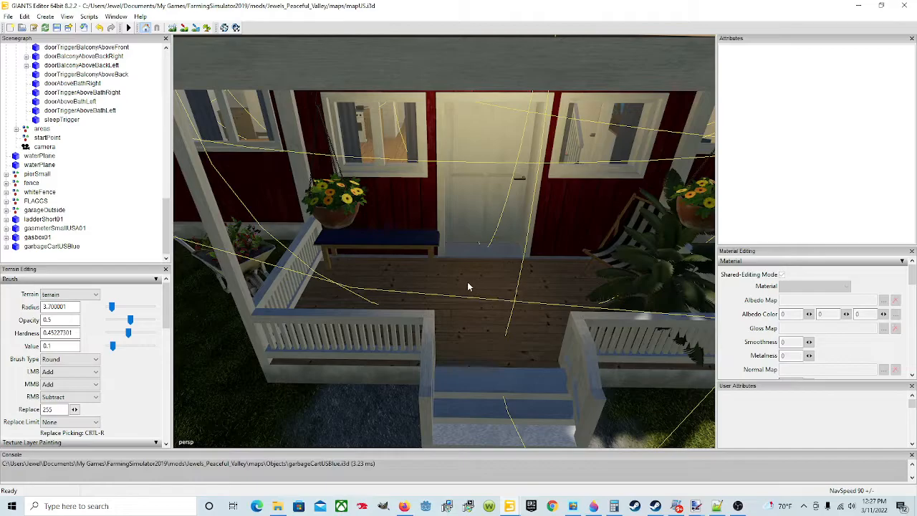
middle_drag(462, 297, 441, 337)
middle_drag(512, 326, 442, 315)
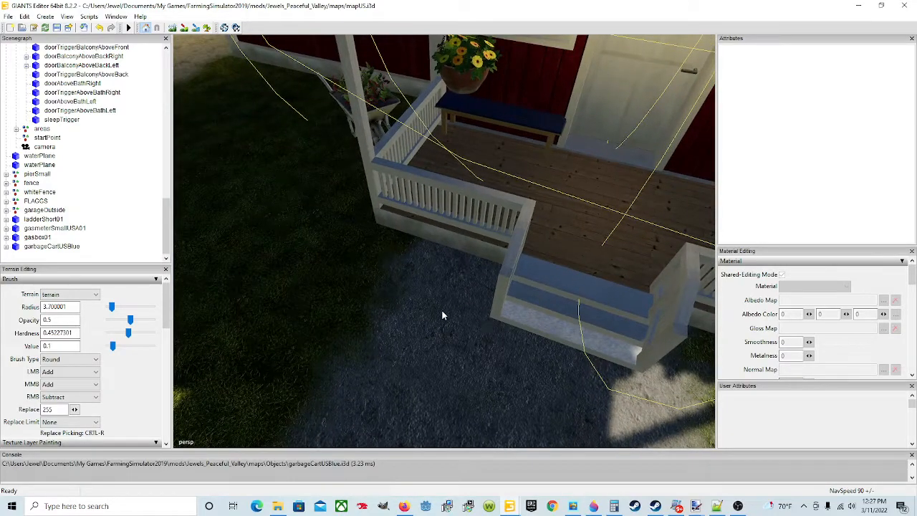
- Import waterBottleFull from the Objects folder and place it outside the porch railing beside the steps, at about X -317.52, Z 313.71
click(8, 16)
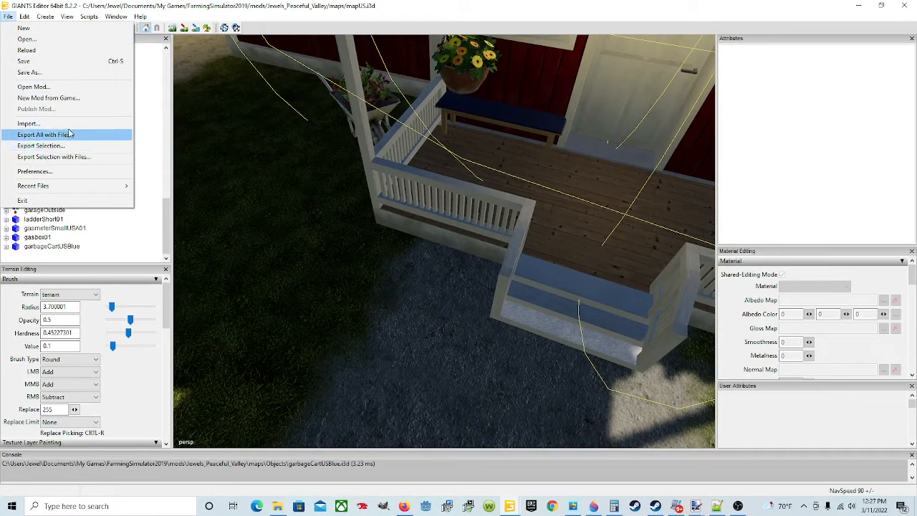
click(28, 123)
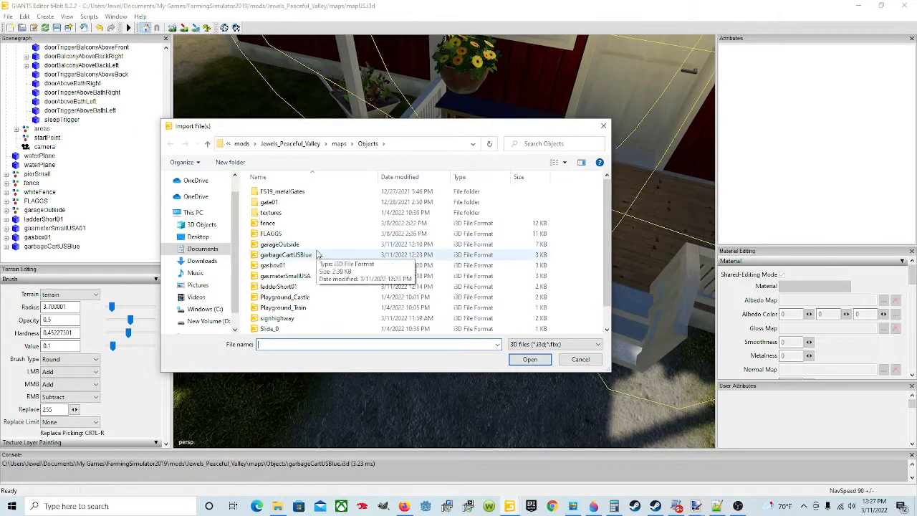
scroll(315, 272, down, 1)
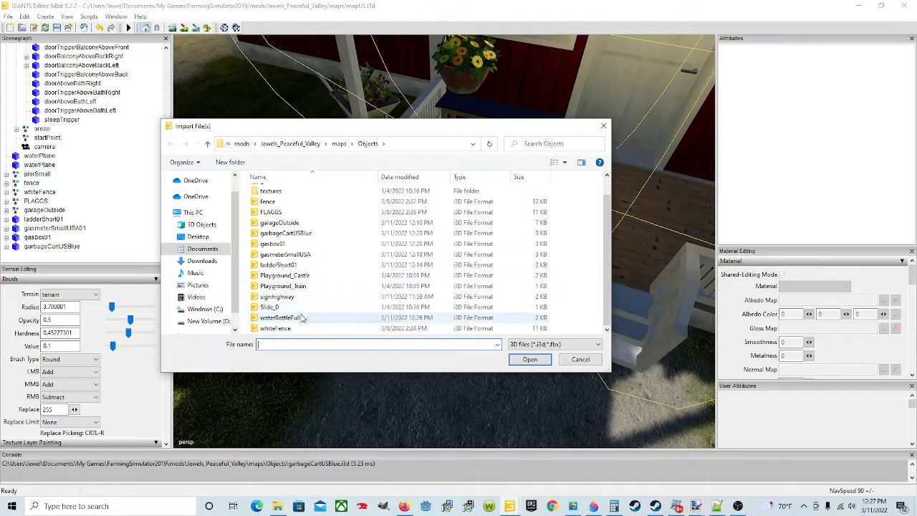
click(424, 319)
click(530, 359)
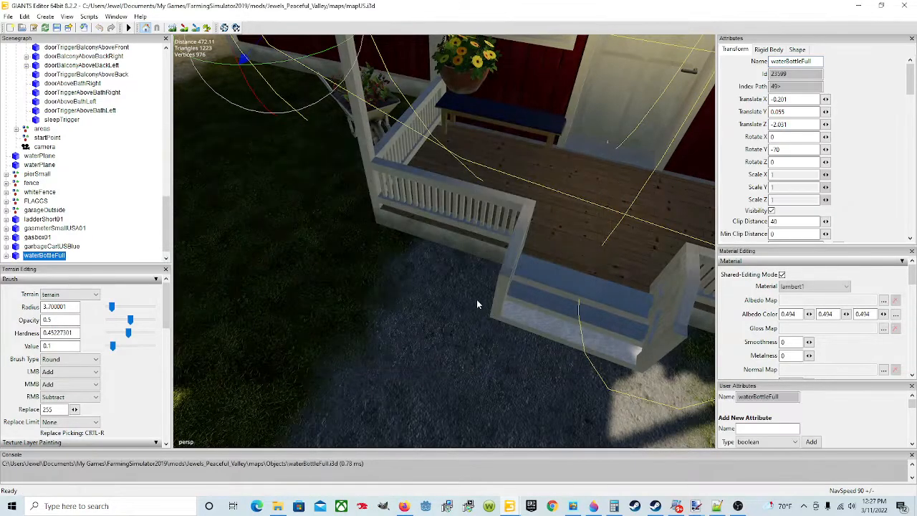
key(ctrl+b)
click(476, 285)
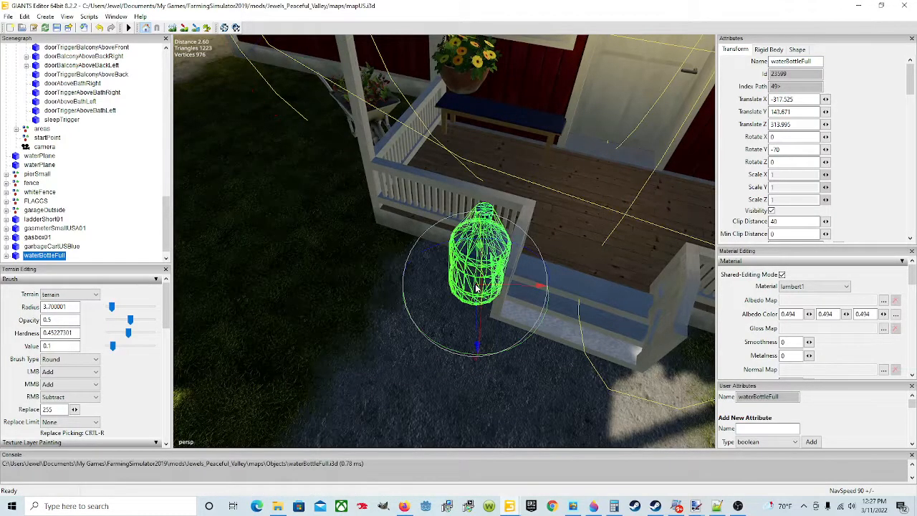
key(ctrl+b)
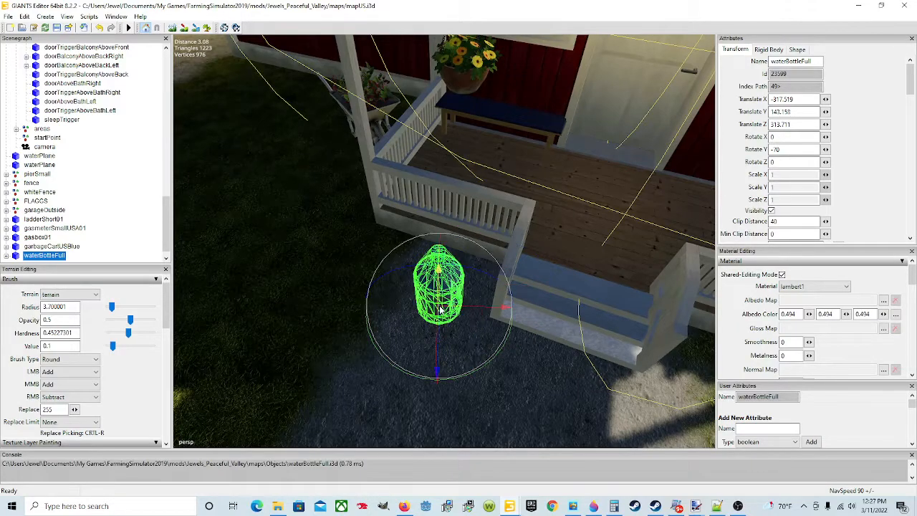
- Lower the water bottle to ground level at about Y 142.46 and shift it to about X -317.22, Z 313.33
alt+drag(395, 281, 506, 201)
scroll(368, 290, down, 1)
scroll(368, 290, up, 1)
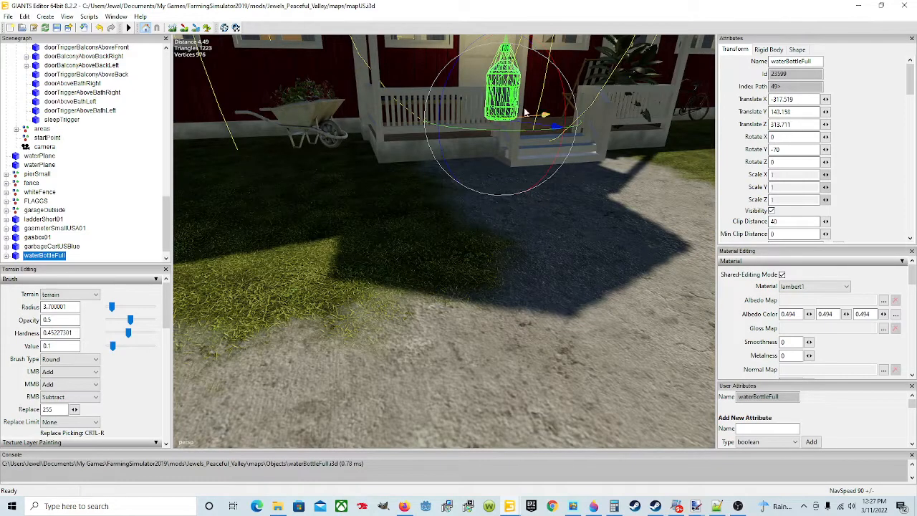
drag(506, 72, 500, 136)
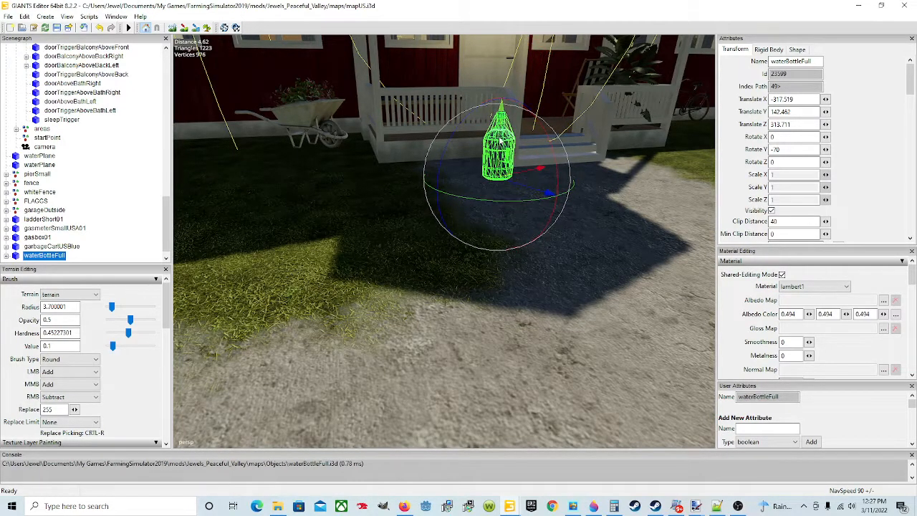
drag(536, 178, 477, 178)
alt+drag(550, 264, 363, 277)
scroll(538, 208, up, 3)
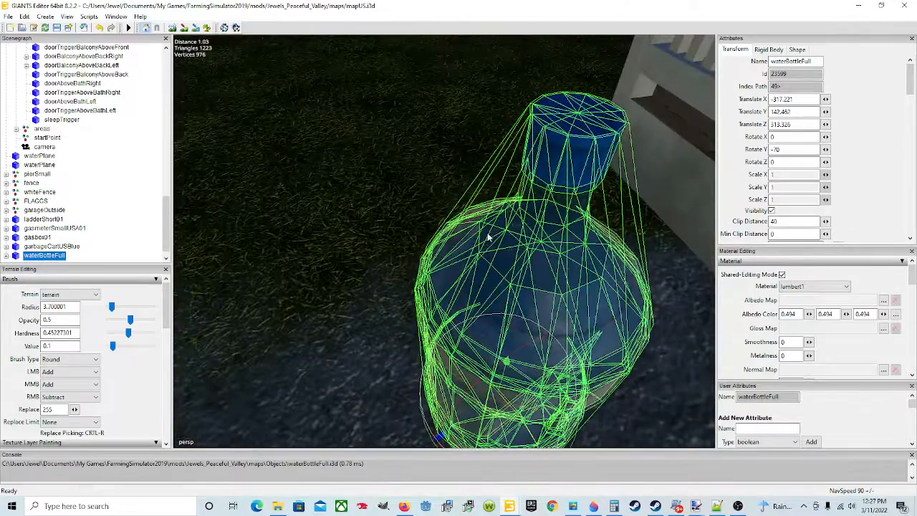
- Shift the water bottle to about X -316.93, Z 313.22 and check its placement against the farmhouse from farther away
scroll(478, 234, down, 6)
drag(438, 265, 543, 217)
scroll(442, 251, up, 6)
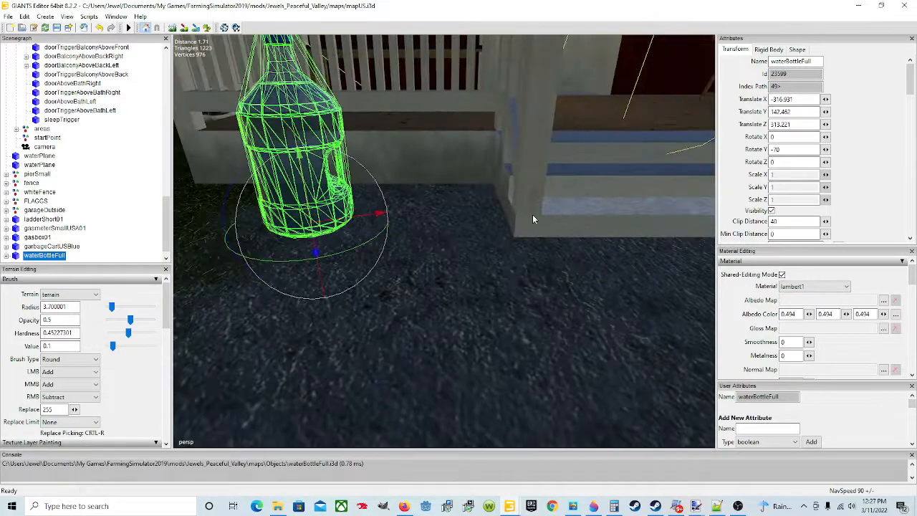
scroll(504, 249, down, 5)
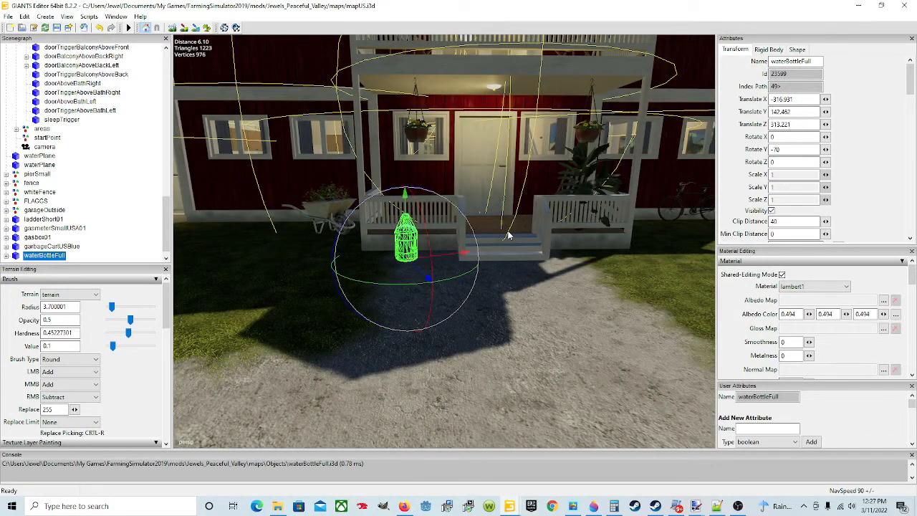
scroll(508, 235, down, 3)
alt+drag(527, 239, 523, 275)
scroll(518, 271, down, 4)
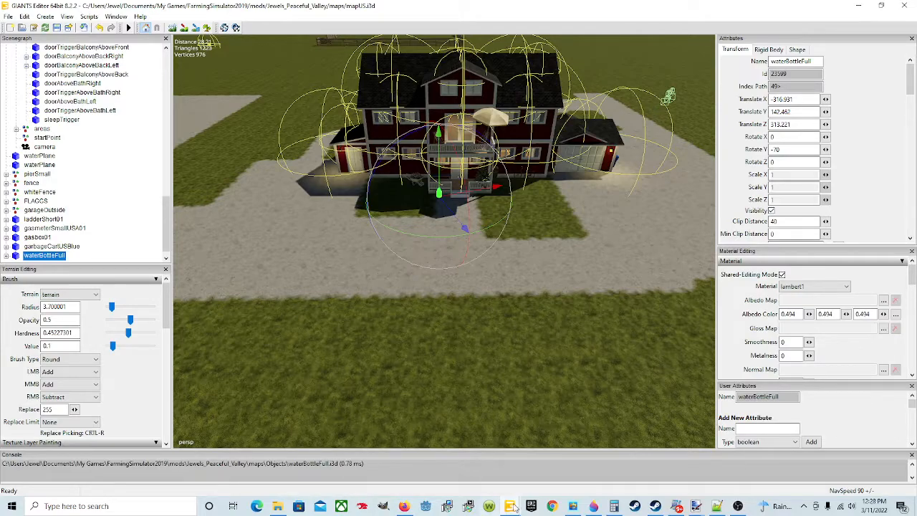
- Switch to the WaterOriginalKeeptest map and select the upside-down bicycle on the concrete pad beside the house
mouse_move(495, 509)
click(543, 461)
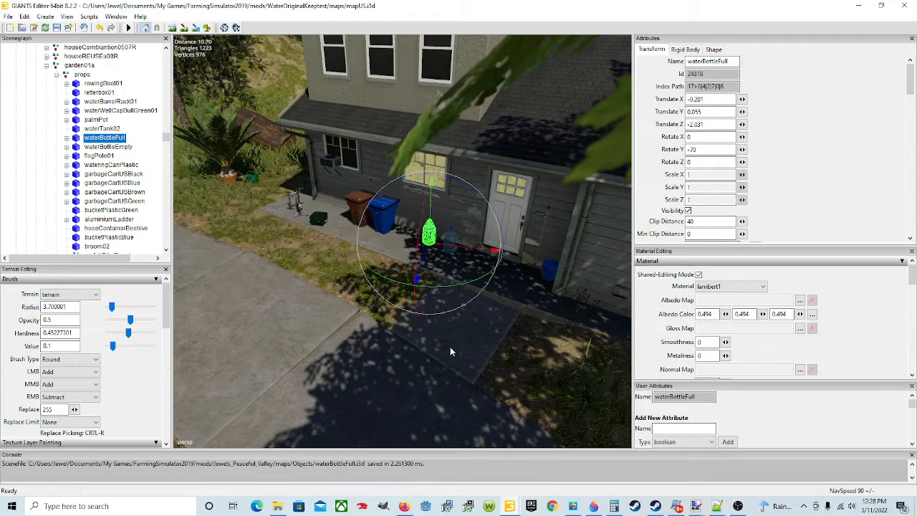
mouse_move(451, 342)
alt+mouse_down()
mouse_move(388, 309)
mouse_move(380, 281)
mouse_move(526, 302)
alt+mouse_up()
scroll(388, 309, up, 5)
scroll(388, 310, down, 2)
scroll(380, 281, up, 4)
scroll(525, 306, down, 3)
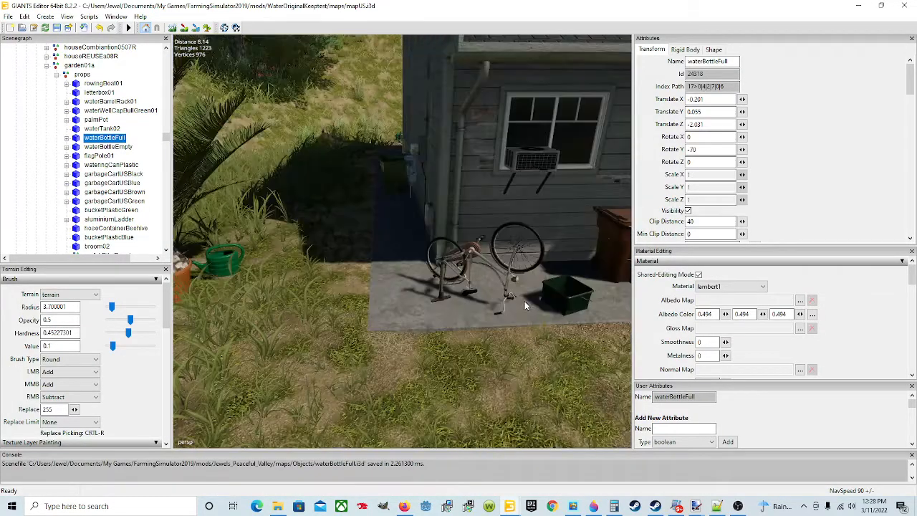
click(466, 261)
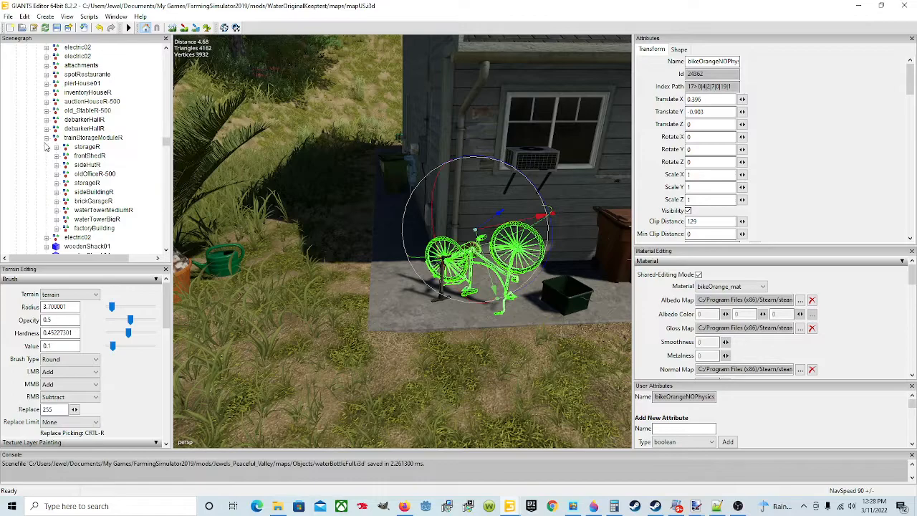
- Select the bicycle's whole parent group, prefabBikeRepair, and copy the group's name
click(8, 18)
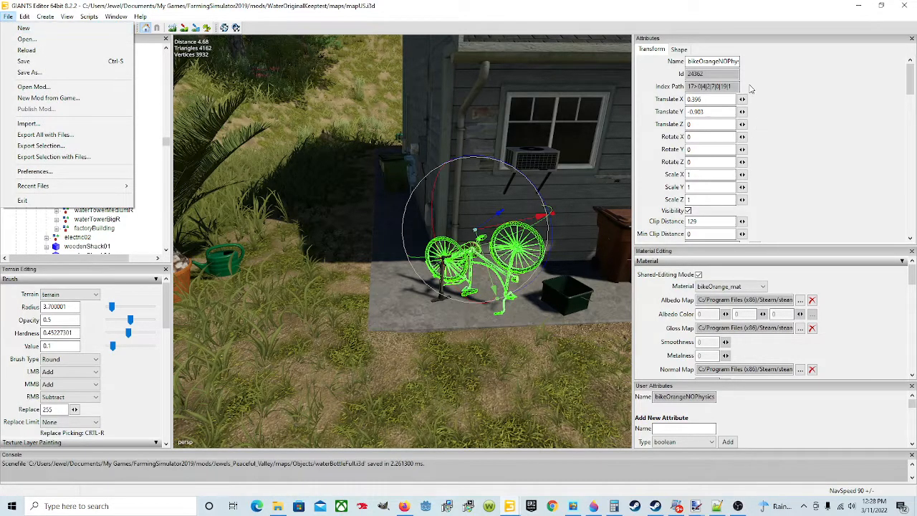
click(732, 61)
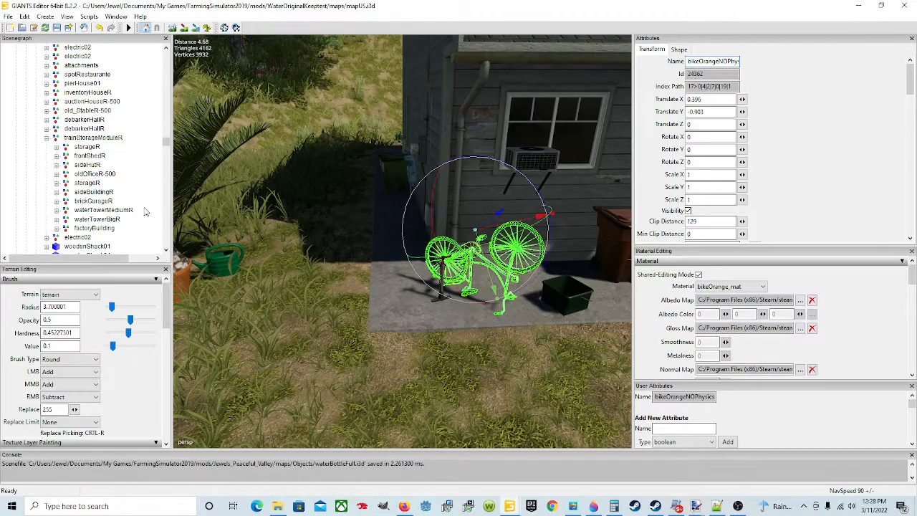
scroll(130, 199, up, 6)
scroll(129, 199, up, 2)
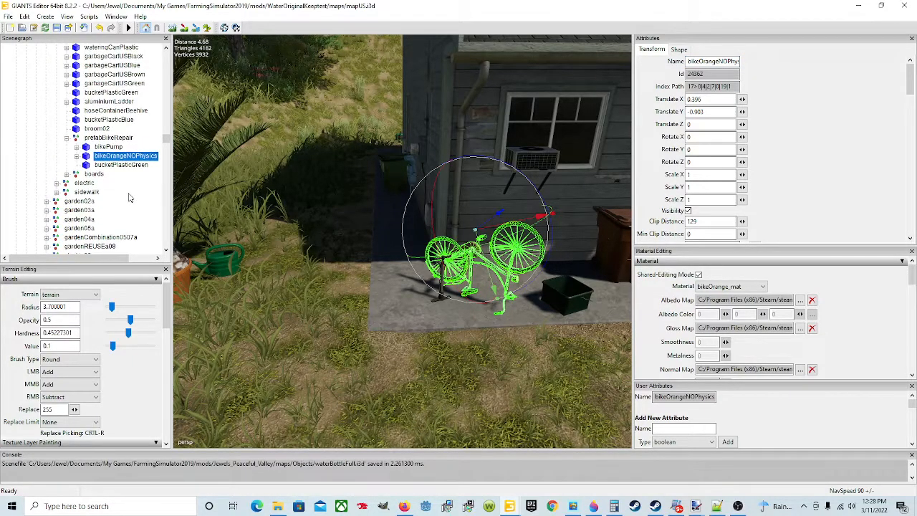
click(98, 138)
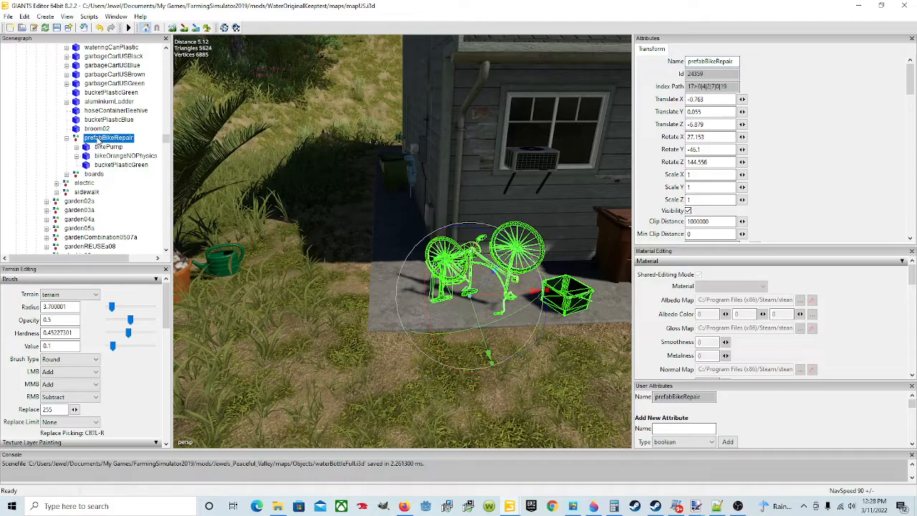
alt+drag(426, 251, 470, 275)
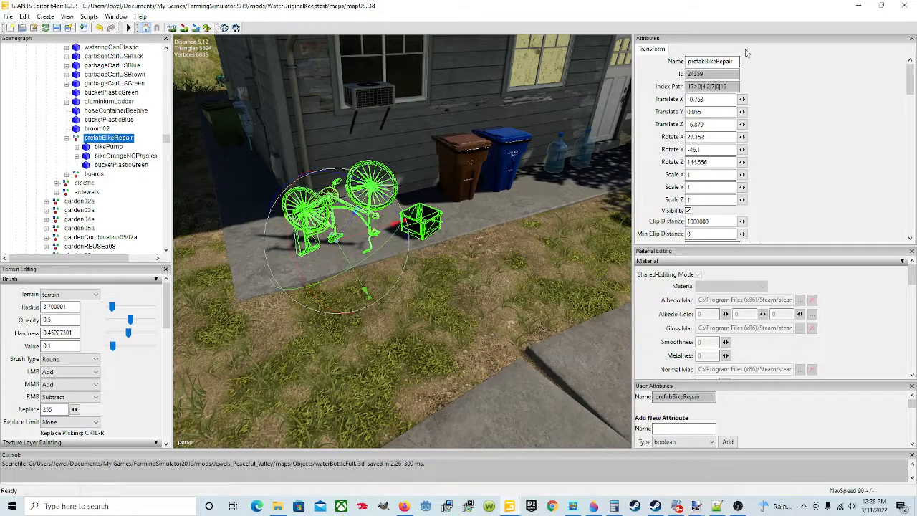
drag(729, 61, 647, 62)
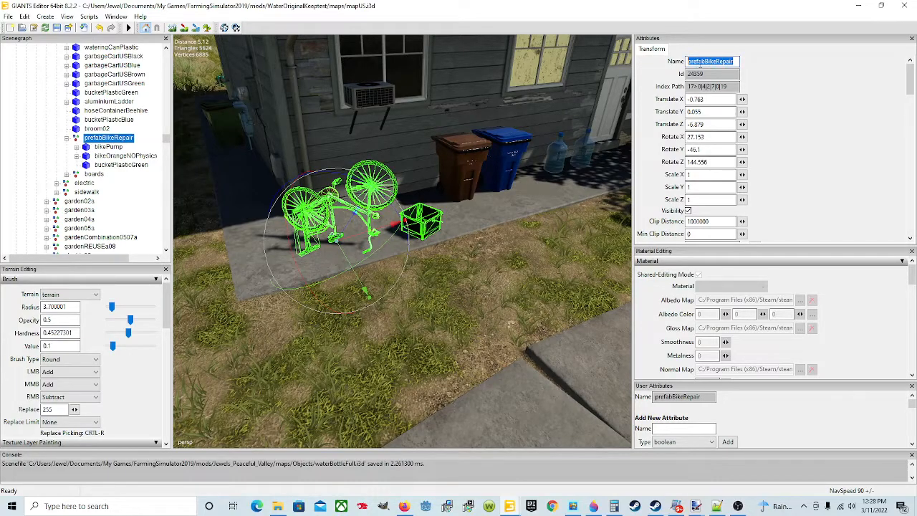
right_click(700, 65)
click(719, 98)
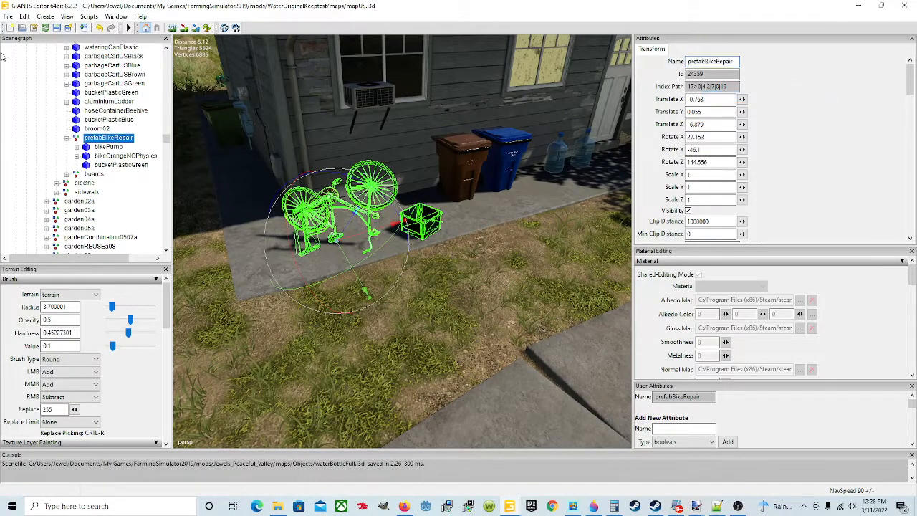
- Export the selected group with its files as prefabBikeRepair into Jewels_Peaceful_Valley's Objects folder, keeping game relative paths
click(7, 16)
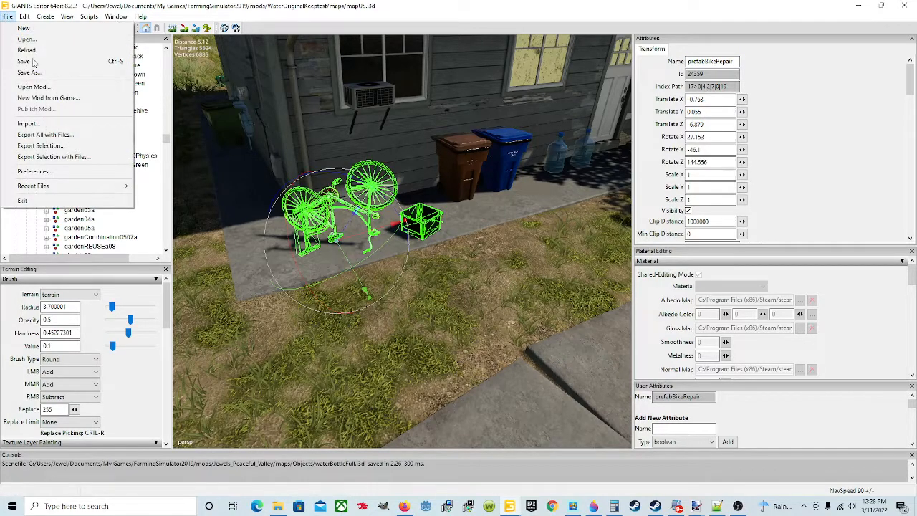
click(99, 157)
right_click(303, 327)
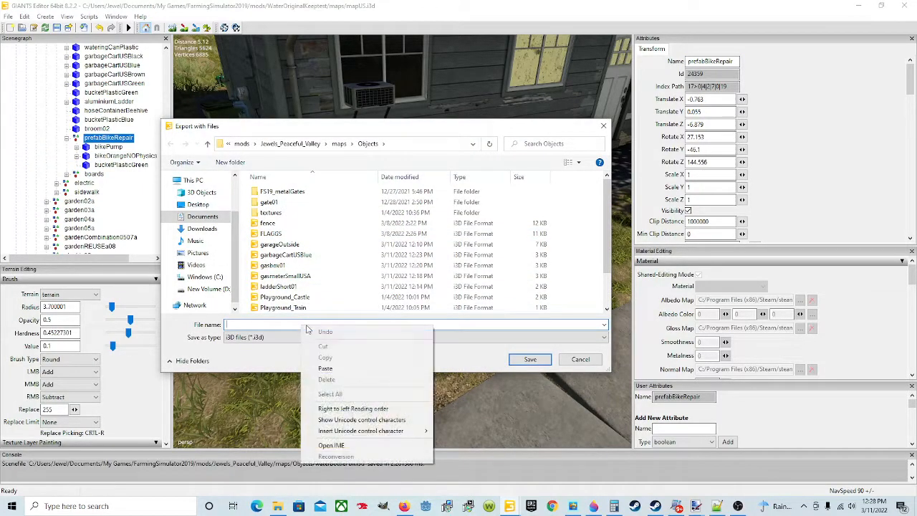
click(325, 368)
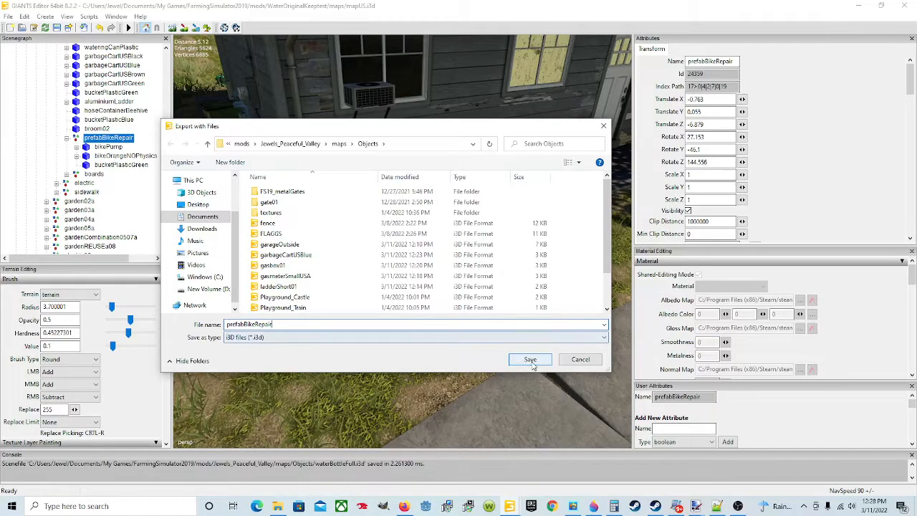
click(531, 359)
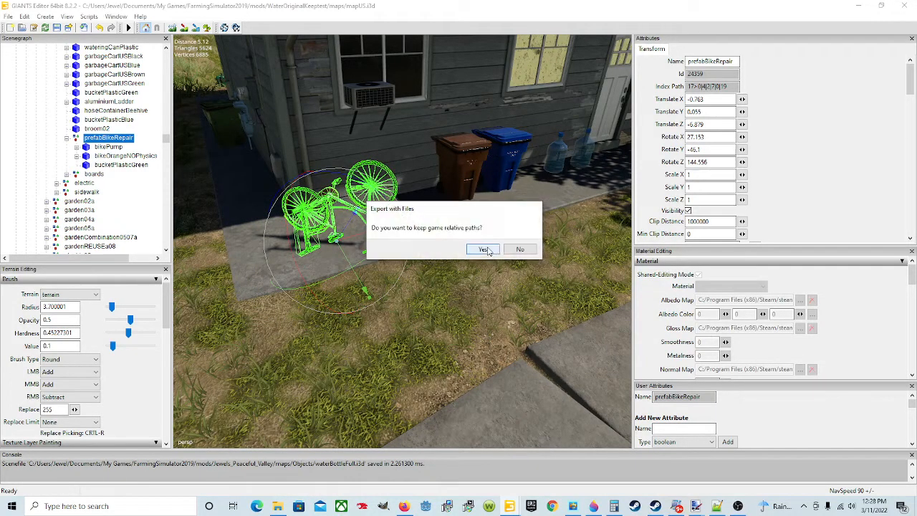
click(484, 250)
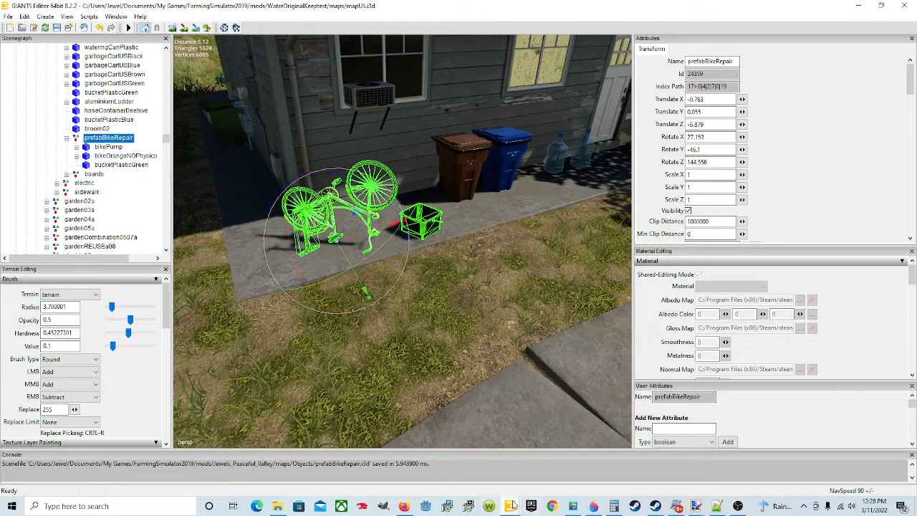
- Switch to the Jewels_Peaceful_Valley map and import prefabBikeRepair from the Objects folder
mouse_move(512, 506)
click(474, 464)
click(8, 15)
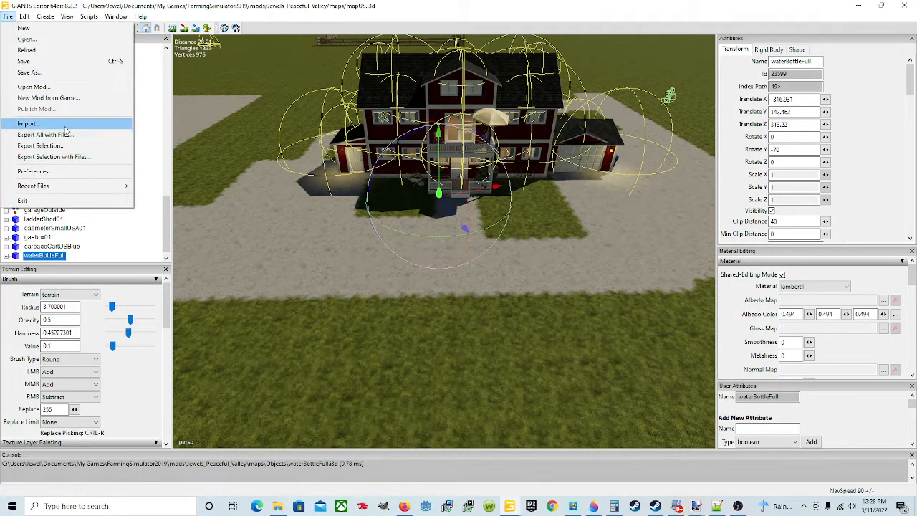
click(29, 123)
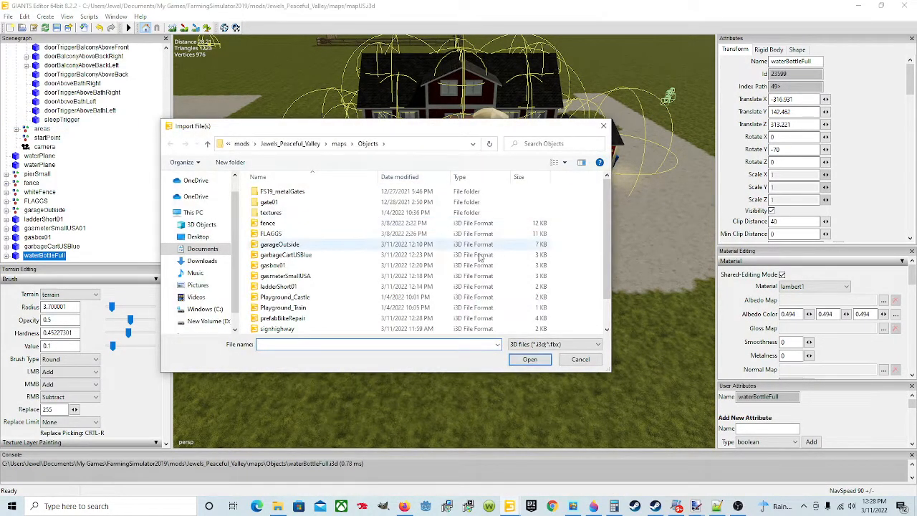
click(287, 318)
click(528, 359)
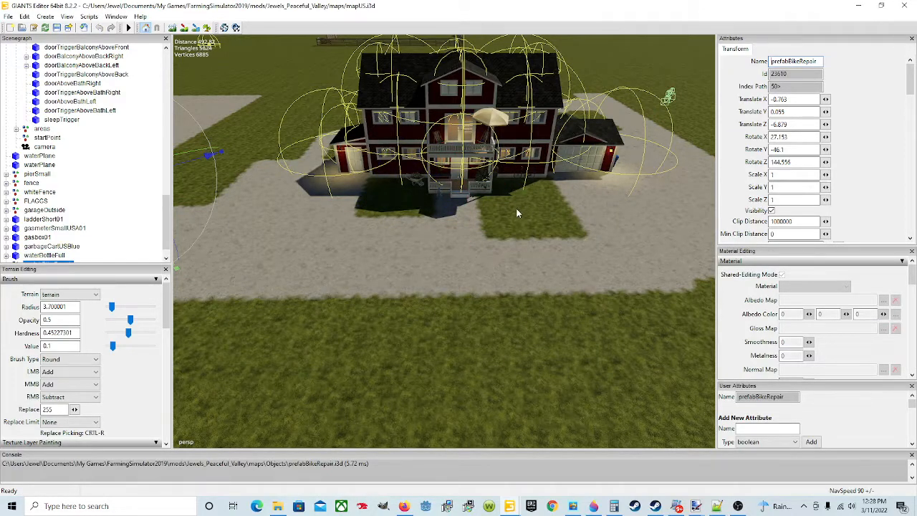
- Place the bike repair group on the gravel in front of the garage, at about X -316.50, Z 324.09
key(ctrl+b)
key(ctrl+b)
key(ctrl+b)
key(ctrl+b)
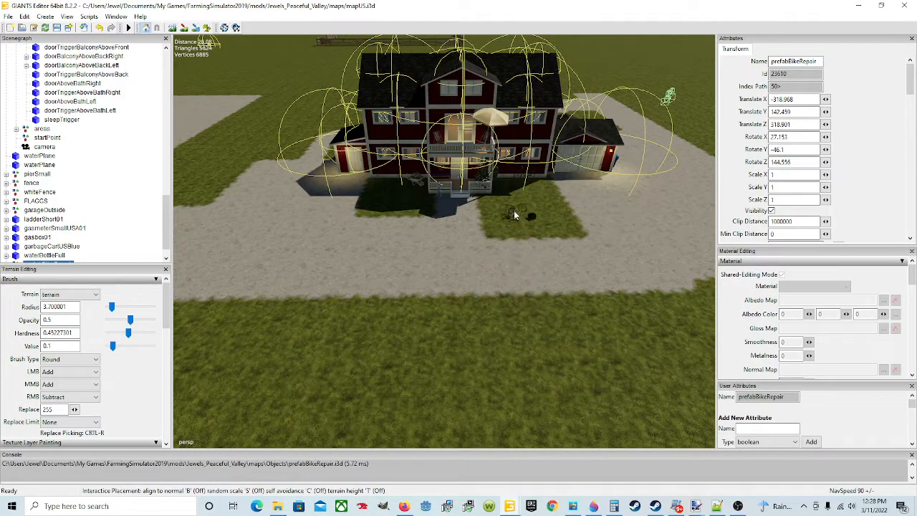
key(ctrl+b)
key(ctrl+b)
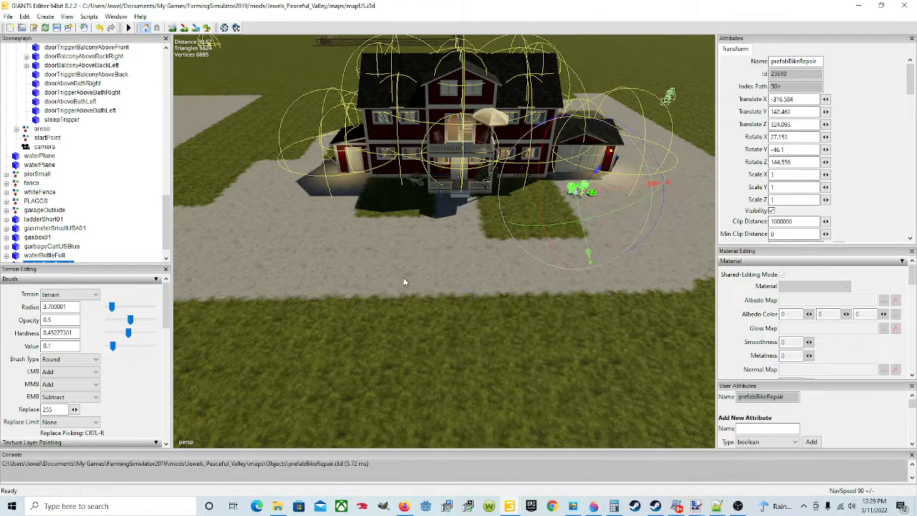
- Shift the bike repair group to about X -316.62, Y 142.55, Z 324.24 and check its placement near the garage
scroll(403, 281, up, 5)
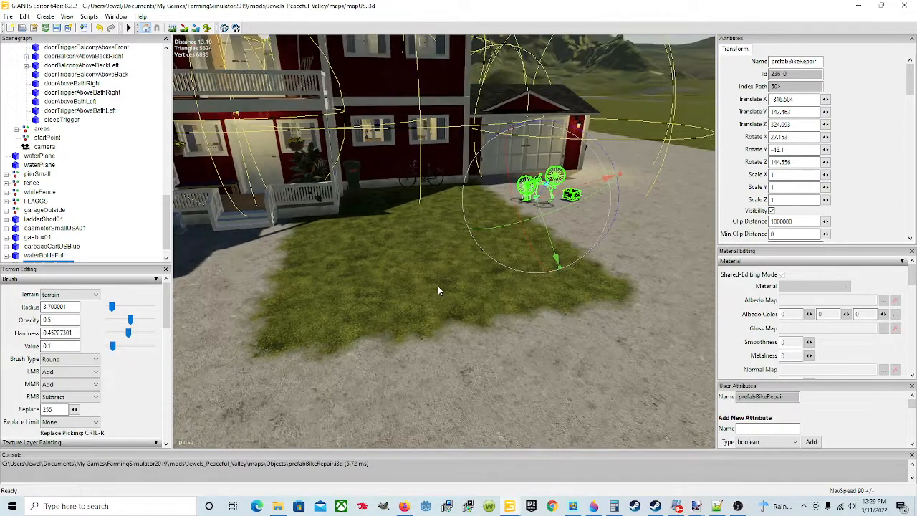
scroll(440, 290, up, 5)
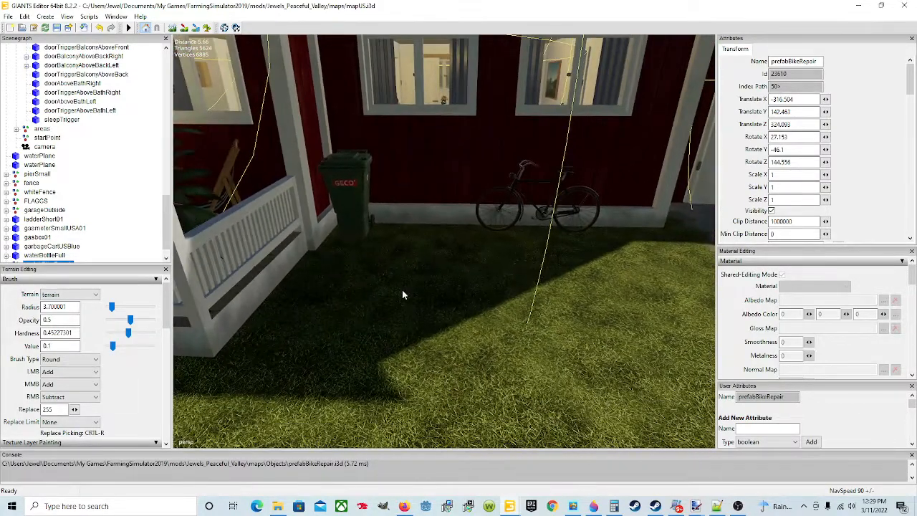
scroll(402, 290, down, 4)
mouse_move(628, 269)
mouse_down()
mouse_move(580, 266)
mouse_move(629, 265)
mouse_move(621, 266)
mouse_up()
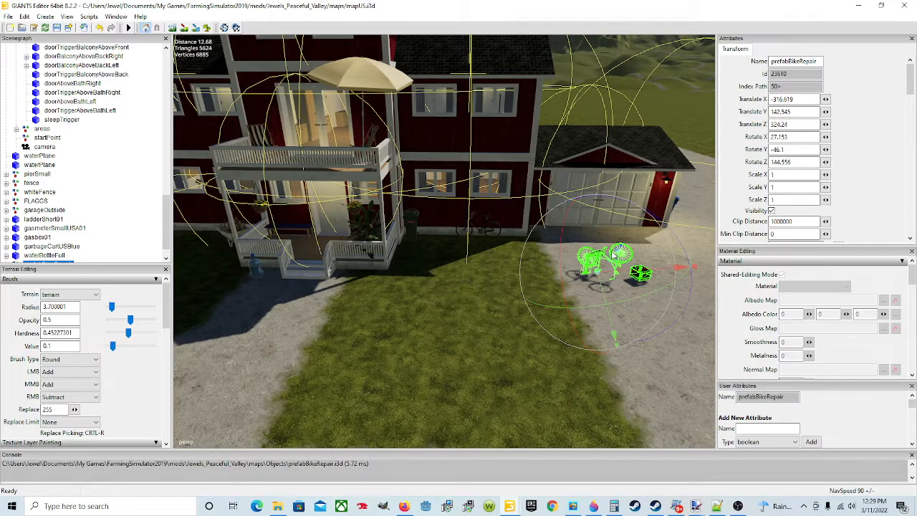
click(616, 296)
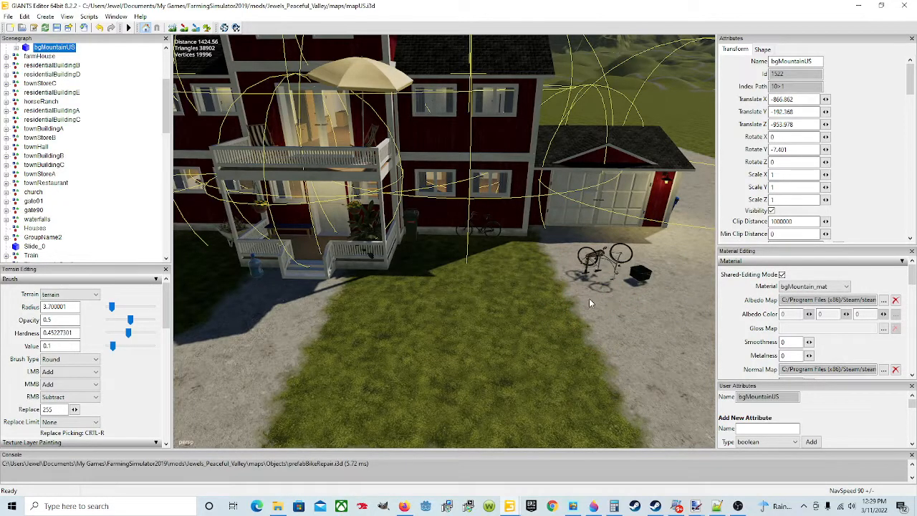
scroll(558, 314, up, 4)
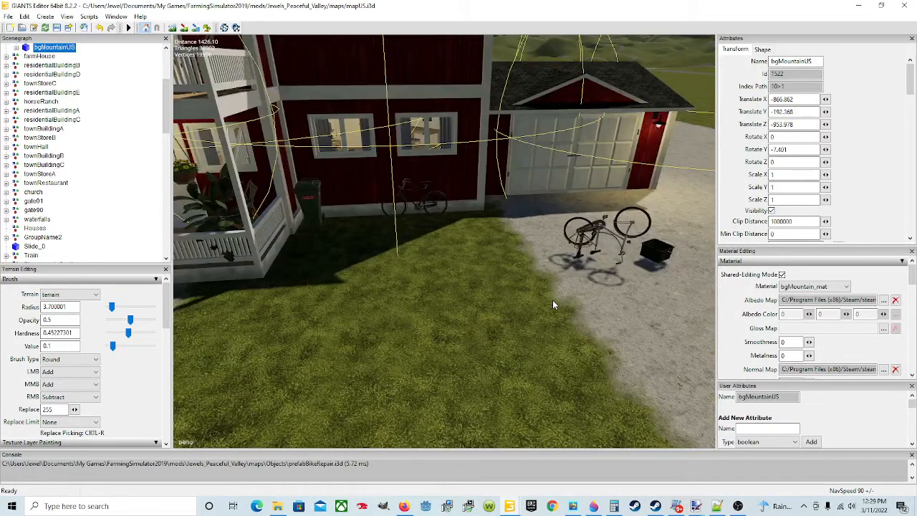
alt+drag(553, 301, 570, 299)
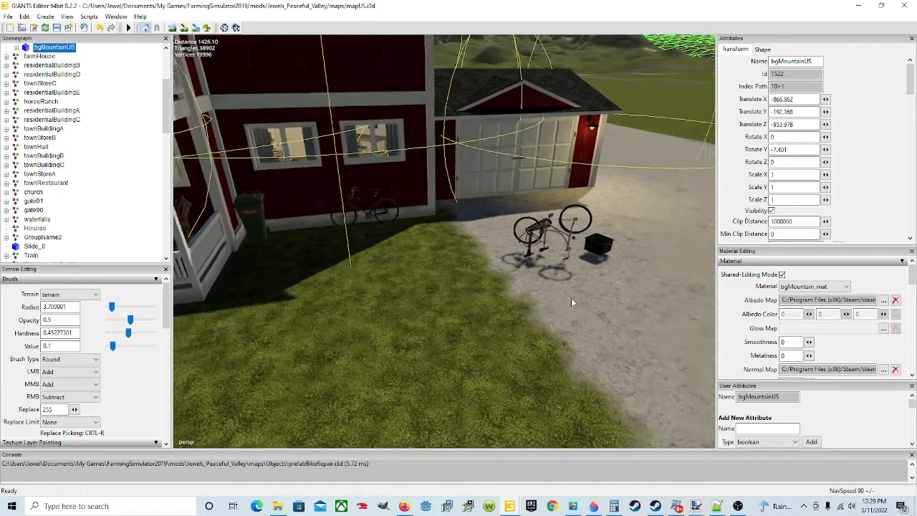
- Select the whole prefabBikeRepair group again and move it onto the grass, at about X -316.64, Y 142.60, Z 321.29
click(543, 233)
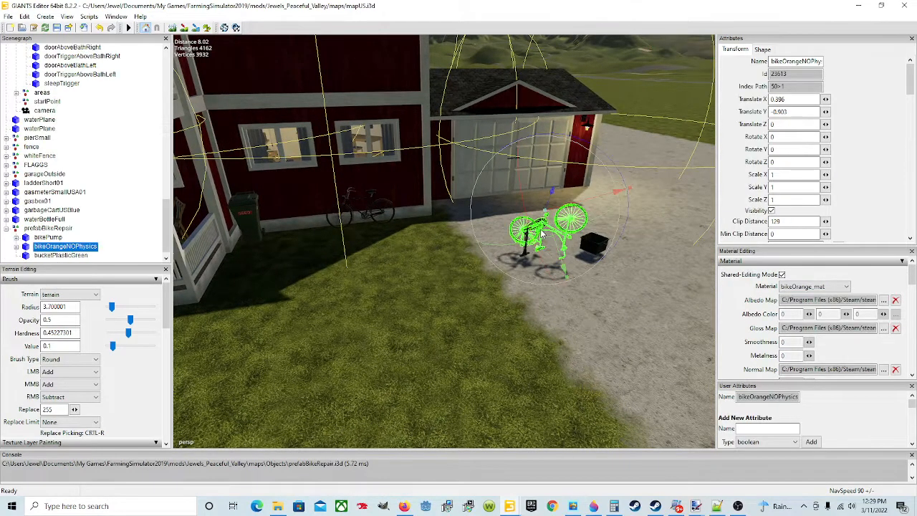
click(75, 228)
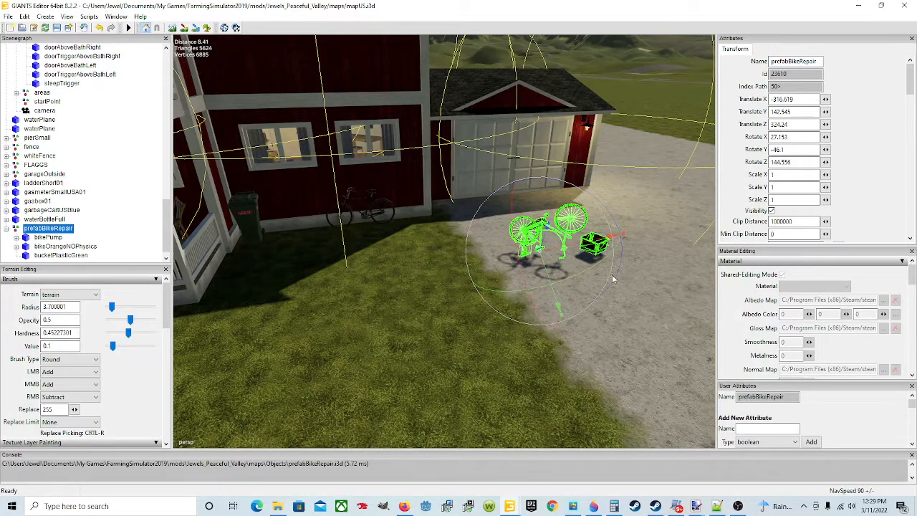
drag(555, 295, 550, 285)
drag(611, 238, 557, 248)
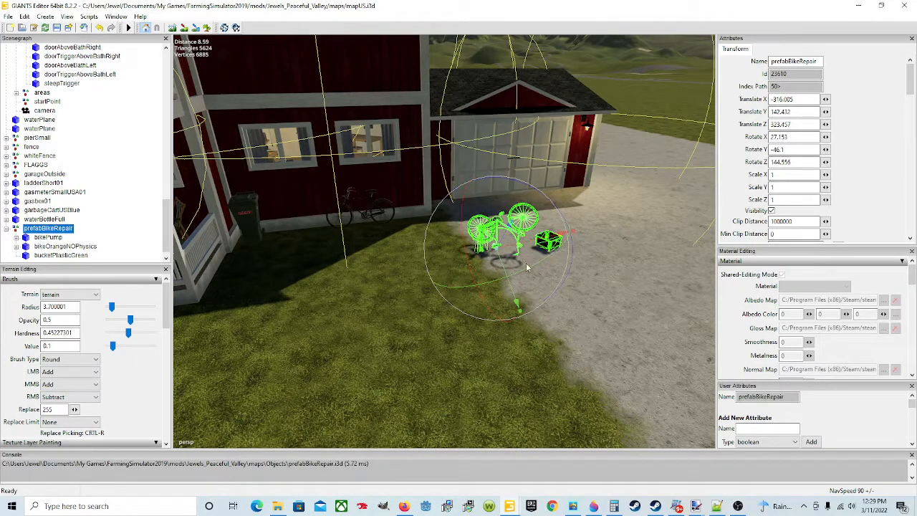
drag(504, 242, 467, 310)
mouse_move(519, 283)
mouse_down()
mouse_move(500, 286)
mouse_move(526, 281)
mouse_up()
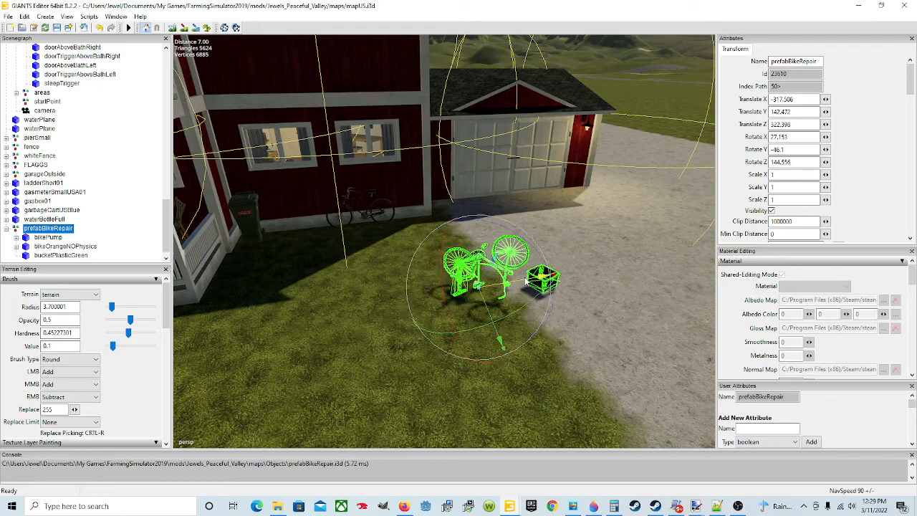
drag(484, 305, 444, 282)
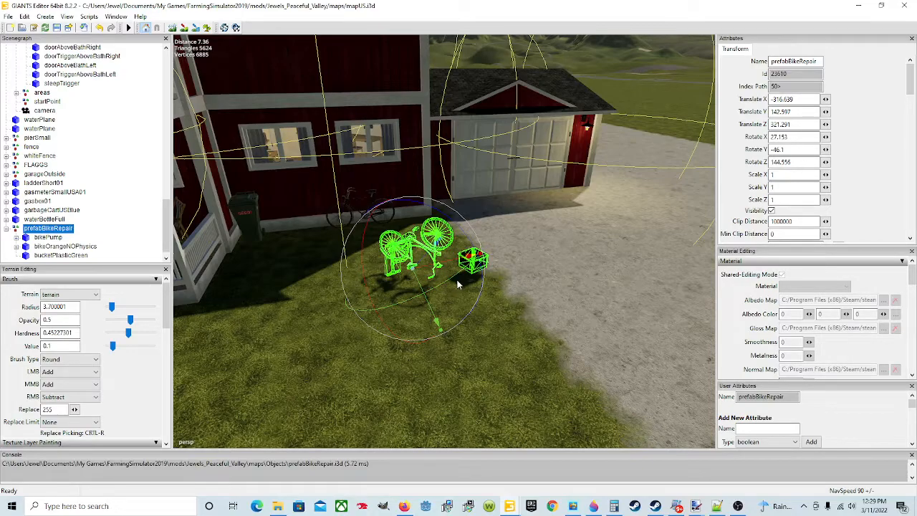
- Lower the bike repair group to about Y 142.45 at X -316.43, Z 321.03, and check it against the farmhouse from the driveway
scroll(427, 280, up, 5)
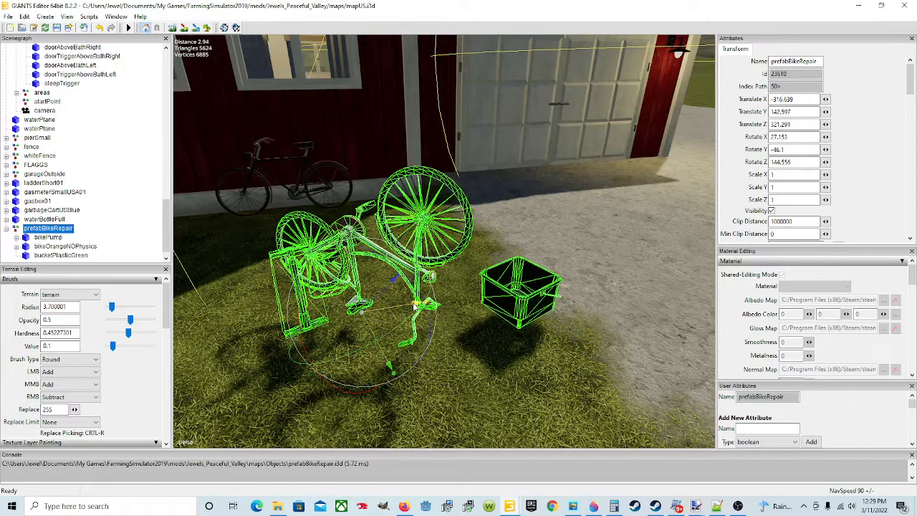
drag(407, 309, 362, 324)
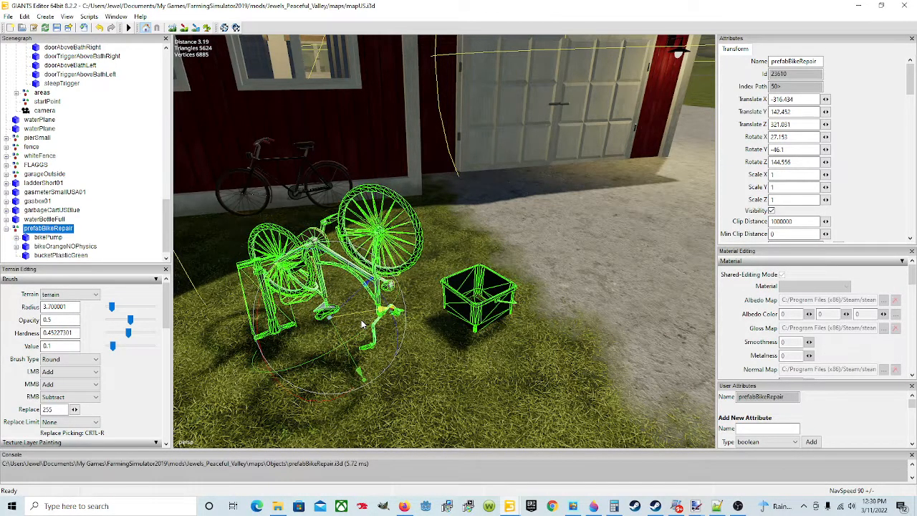
alt+drag(445, 365, 533, 265)
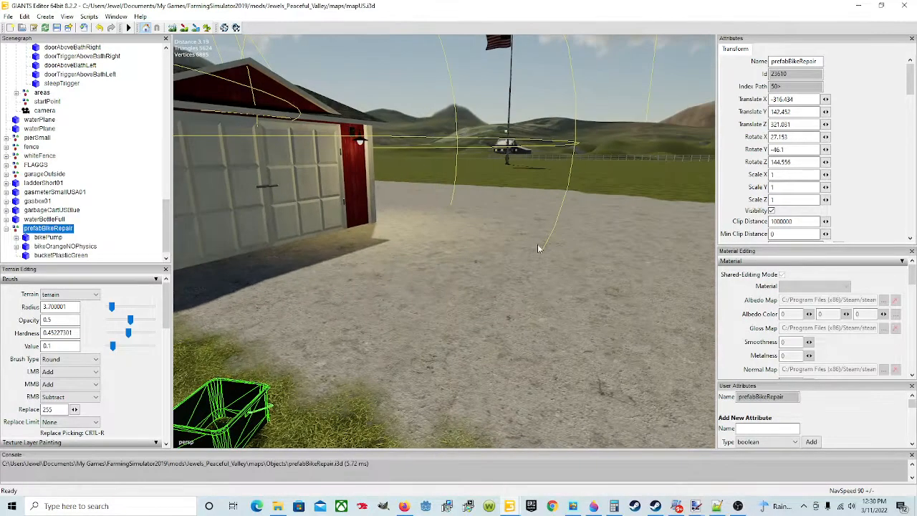
click(499, 88)
alt+drag(498, 89, 309, 198)
scroll(478, 276, up, 1)
scroll(353, 290, down, 1)
scroll(394, 277, up, 1)
scroll(337, 229, down, 1)
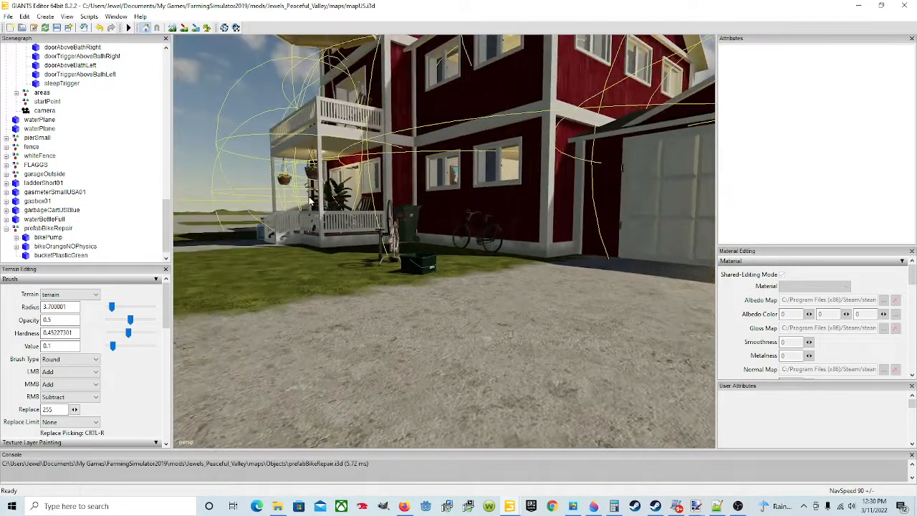
- Inspect the green bucket, orange bike and bike pump in the prefabBikeRepair group where they stand on the grass
alt+drag(432, 270, 391, 373)
scroll(412, 259, up, 1)
scroll(453, 292, up, 1)
scroll(435, 350, down, 1)
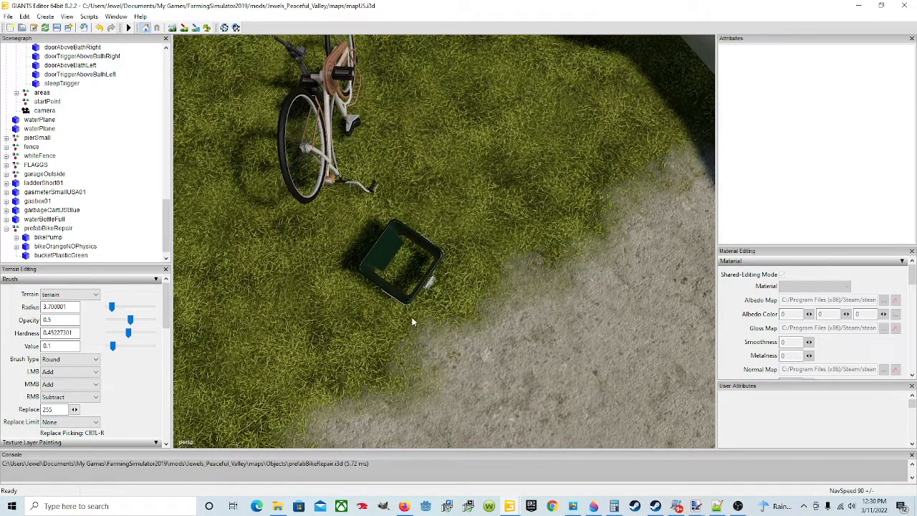
click(382, 258)
alt+drag(363, 293, 433, 279)
scroll(433, 279, down, 4)
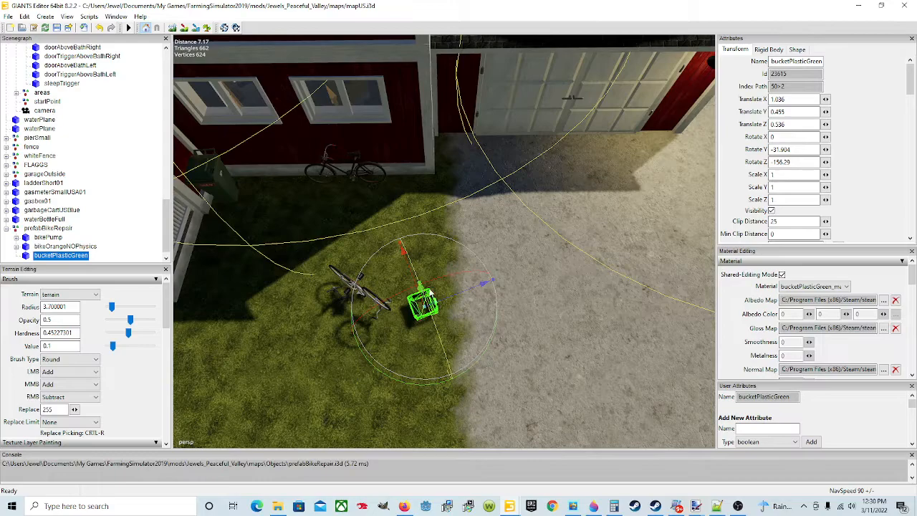
scroll(434, 282, up, 4)
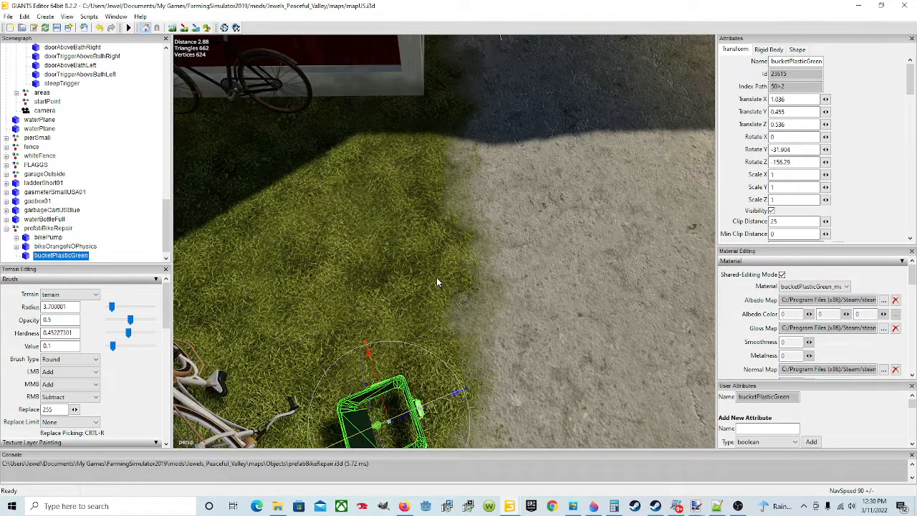
click(84, 247)
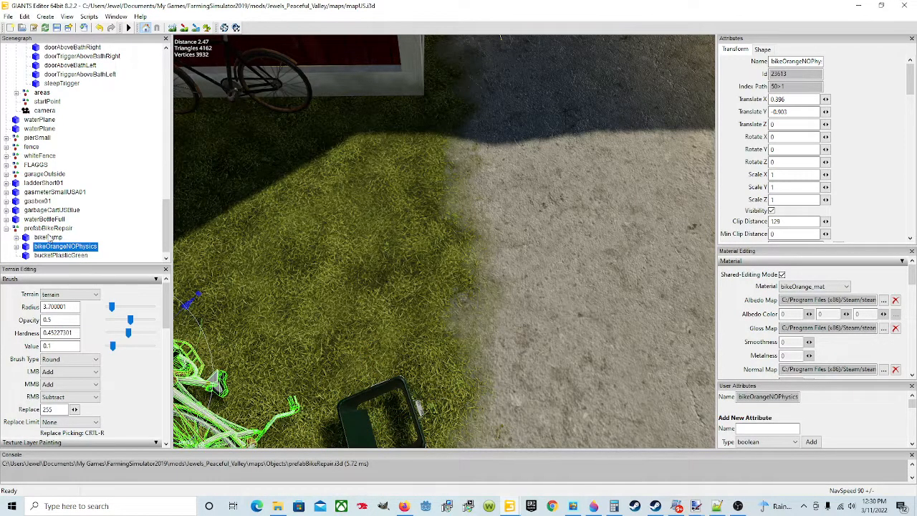
click(49, 238)
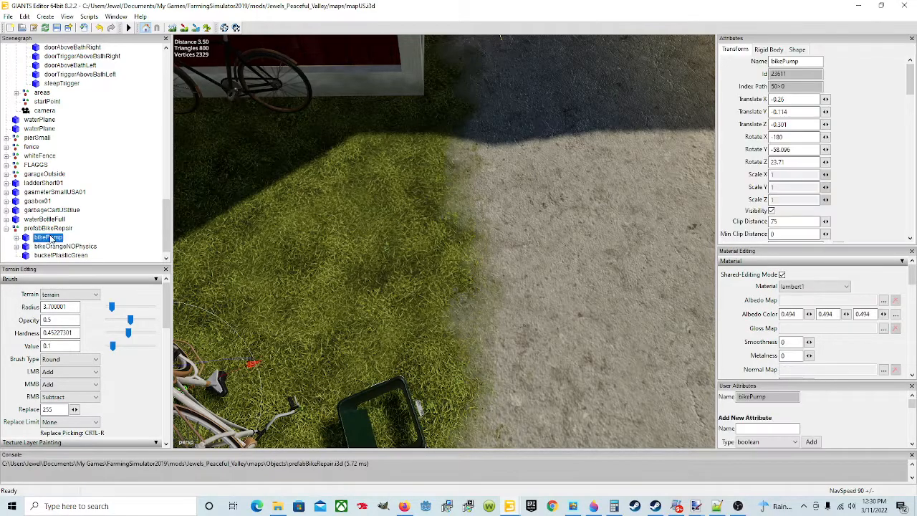
- Nudge bucketPlasticGreen to X 1.04, Y 0.448, Z 0.536 within the bike repair group and check how it sits on the grass
click(68, 255)
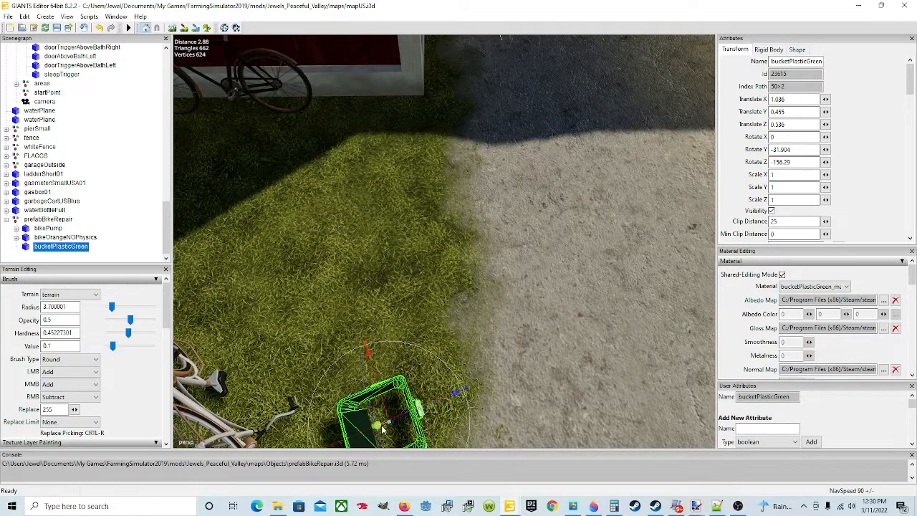
drag(380, 425, 381, 426)
alt+drag(506, 343, 370, 349)
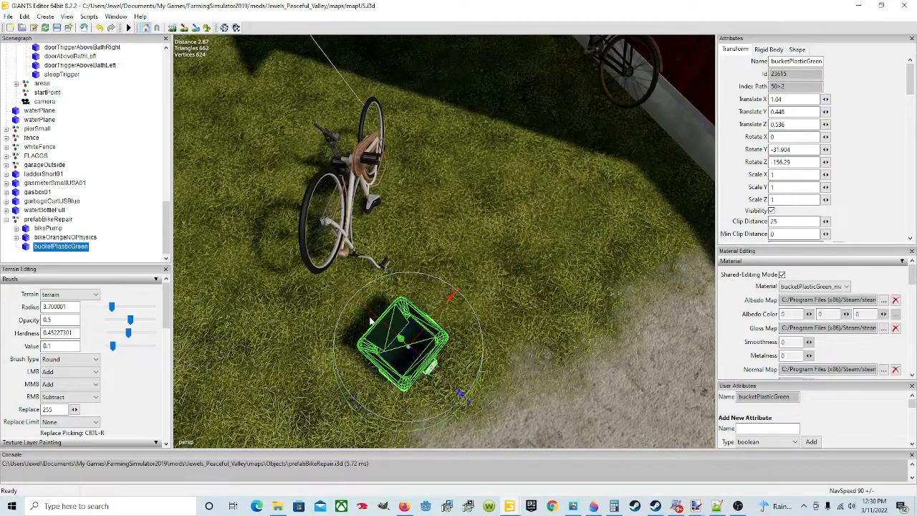
alt+drag(402, 307, 316, 266)
- Look over the roads and hills surrounding the farmhouse property
scroll(376, 282, down, 3)
scroll(316, 266, down, 3)
alt+drag(358, 322, 511, 271)
scroll(495, 261, down, 5)
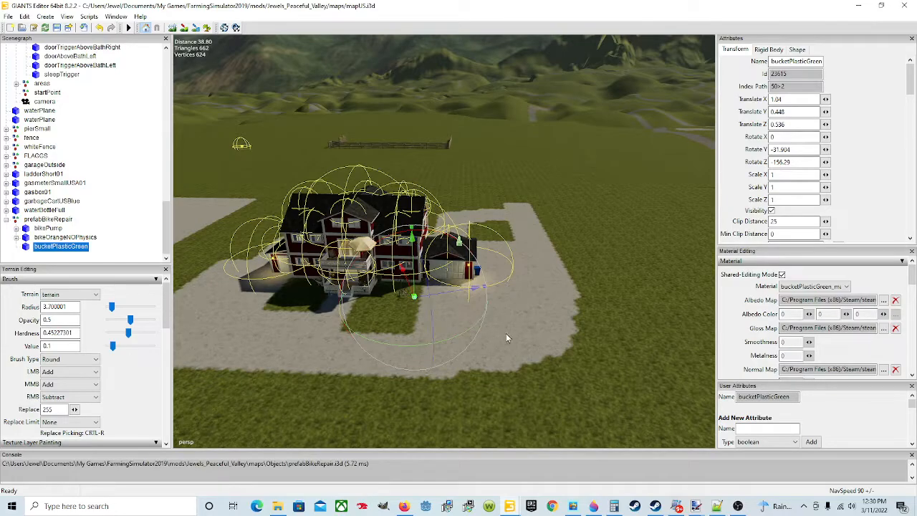
alt+drag(546, 373, 399, 340)
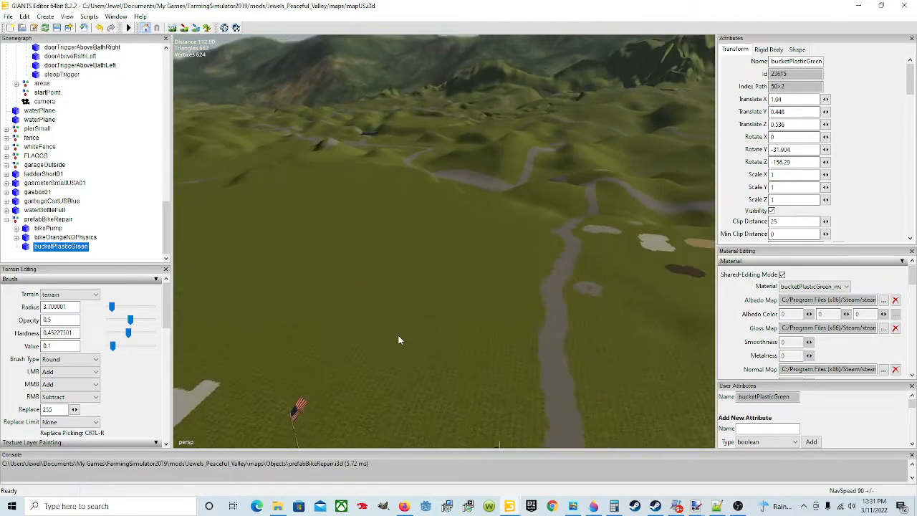
scroll(399, 339, down, 6)
alt+drag(555, 277, 463, 268)
scroll(464, 268, up, 4)
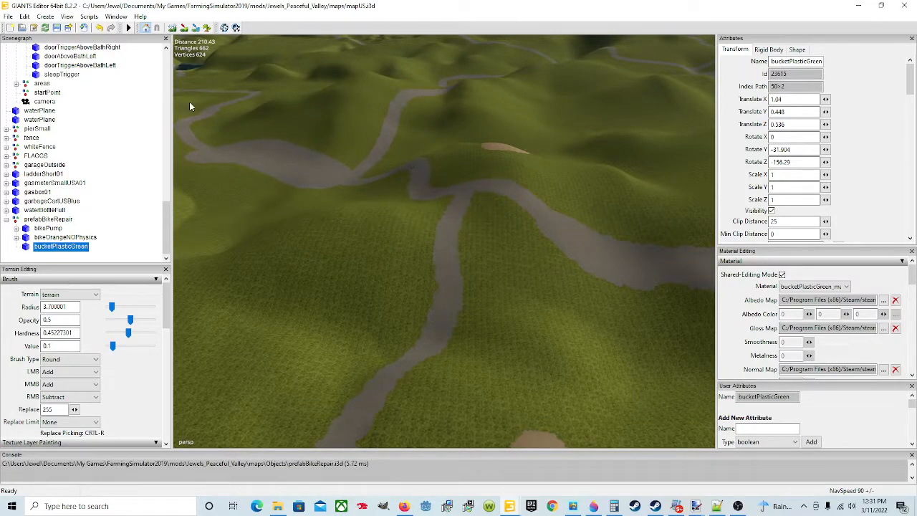
scroll(388, 190, down, 6)
alt+drag(464, 236, 434, 183)
scroll(430, 185, up, 4)
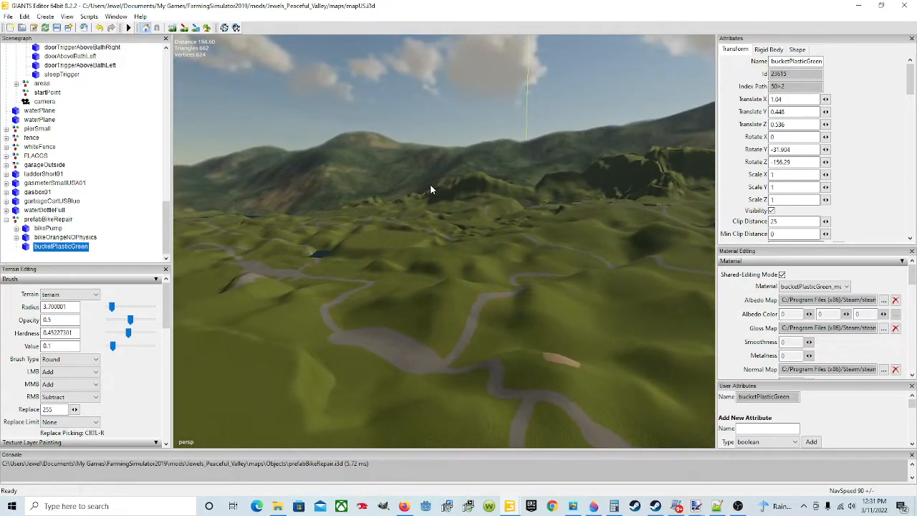
- Survey the painted ground patches, lakes and coastline around the farm from high above the map
alt+drag(544, 192, 396, 260)
scroll(396, 259, down, 5)
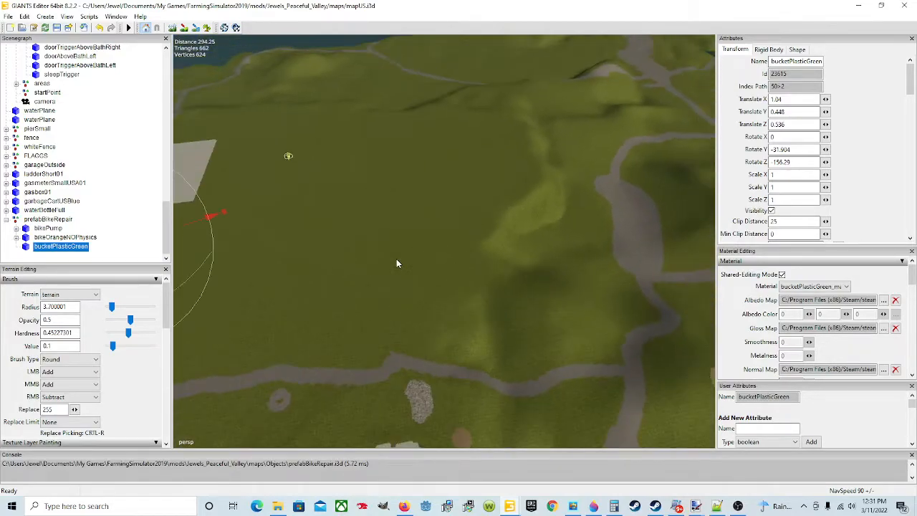
scroll(396, 261, down, 5)
scroll(404, 312, up, 6)
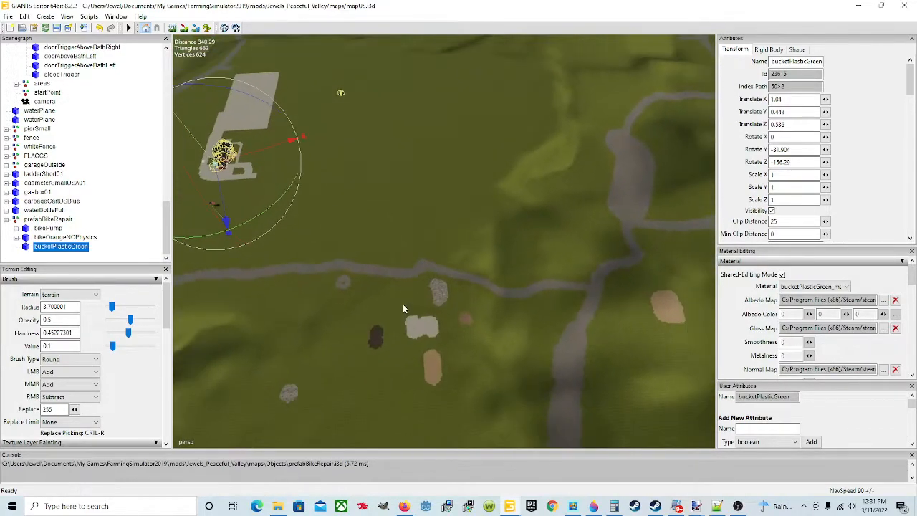
scroll(403, 305, down, 3)
alt+drag(402, 305, 343, 229)
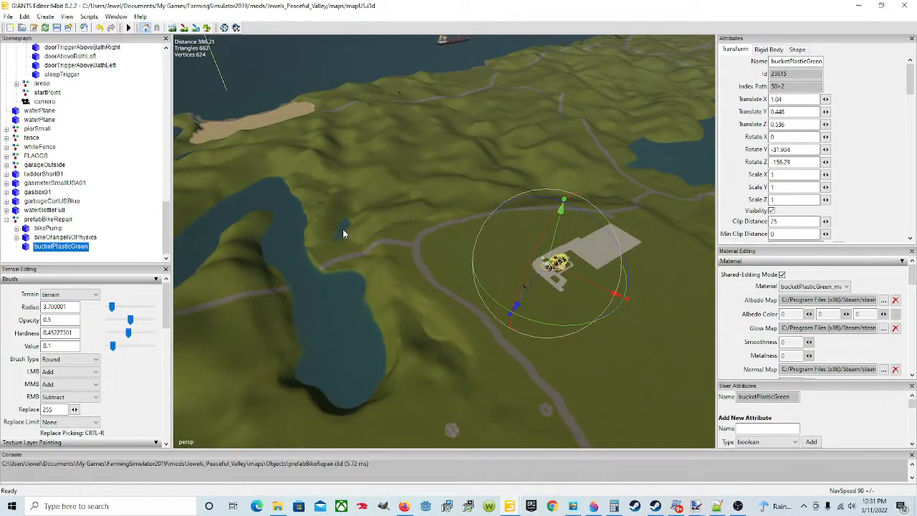
alt+drag(343, 233, 480, 207)
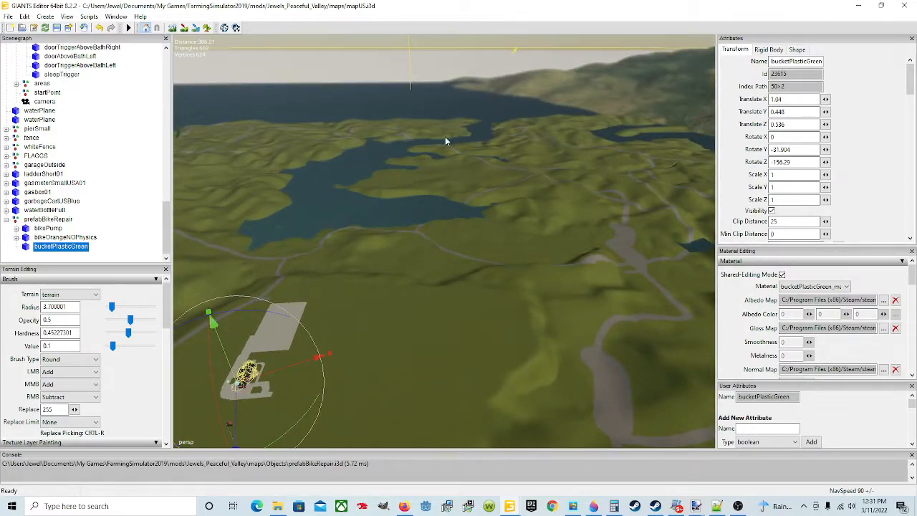
alt+drag(498, 250, 629, 297)
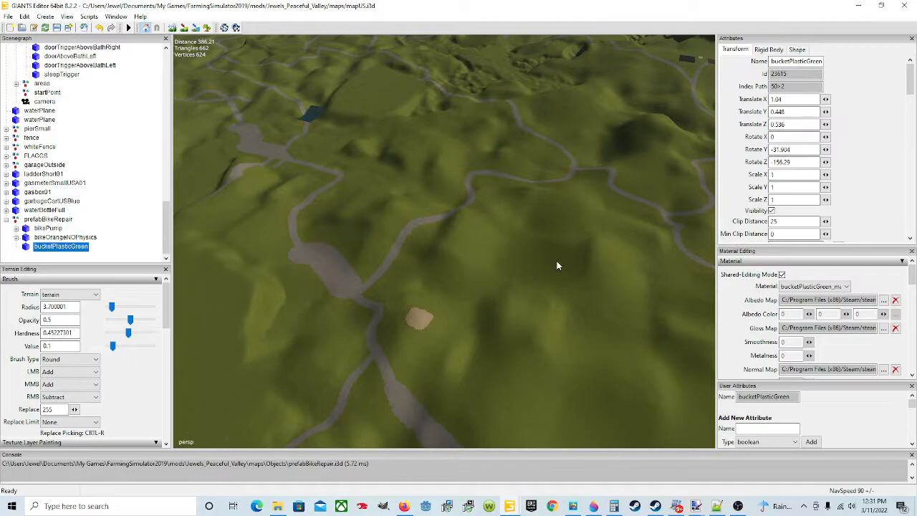
alt+drag(557, 265, 412, 238)
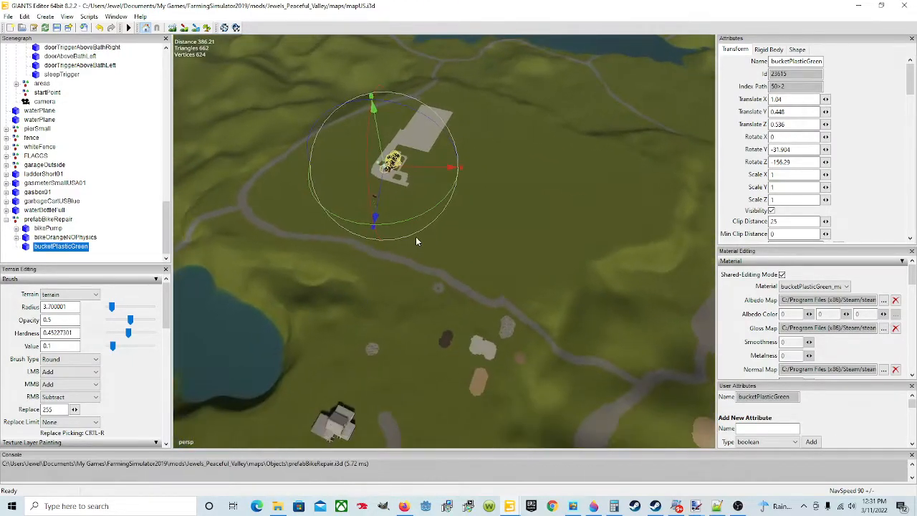
- Return to the farmhouse and examine the yard with the bike repair props, garage and gravel driveway from several angles
scroll(413, 238, up, 5)
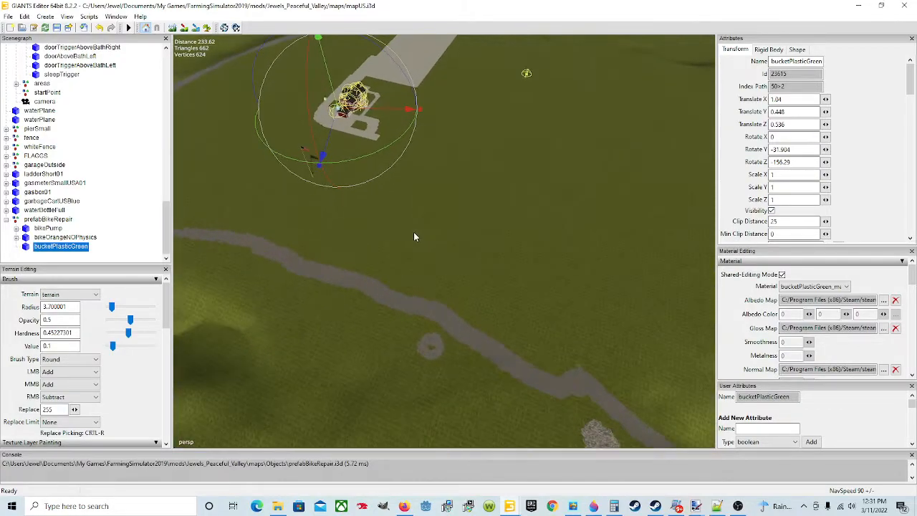
scroll(414, 236, up, 5)
alt+drag(462, 277, 408, 222)
alt+drag(494, 288, 460, 264)
scroll(461, 263, up, 6)
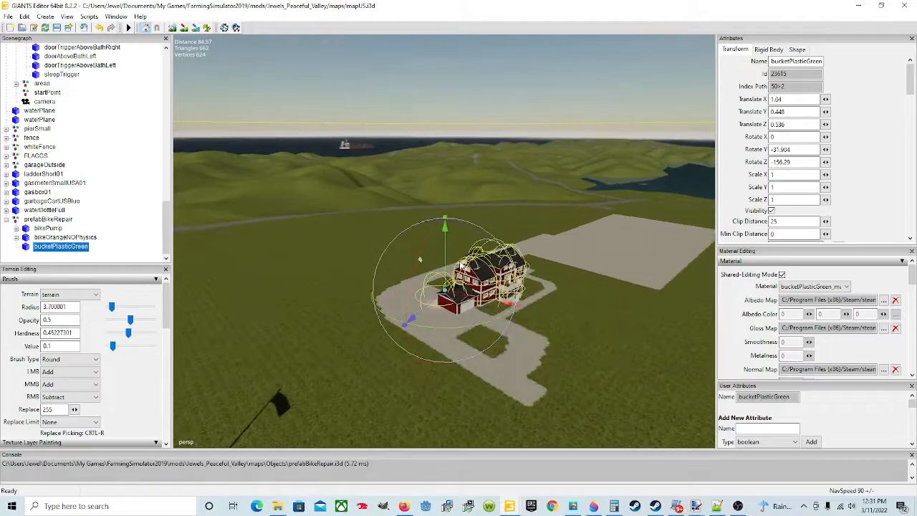
scroll(461, 264, up, 10)
alt+drag(422, 262, 566, 194)
scroll(603, 306, down, 6)
scroll(496, 221, up, 8)
scroll(566, 194, down, 3)
alt+drag(407, 305, 467, 303)
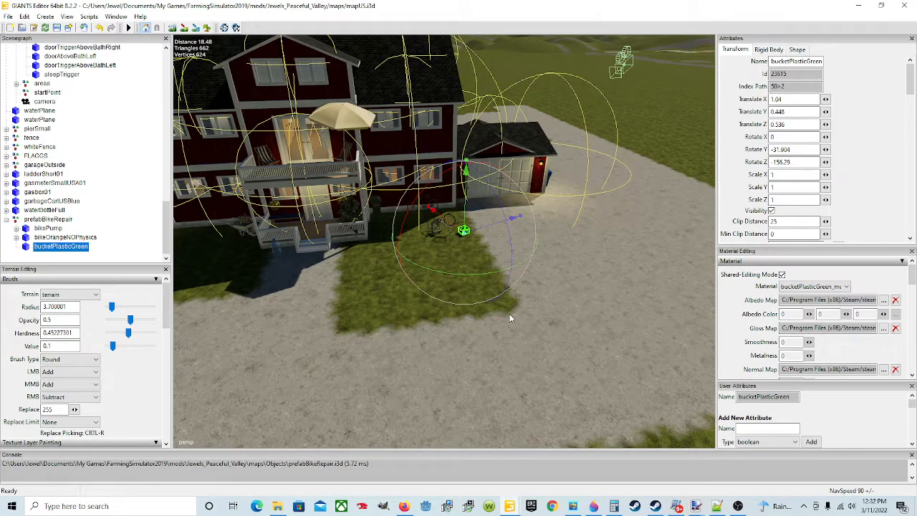
mouse_move(502, 317)
alt+mouse_down()
mouse_move(388, 329)
mouse_move(211, 307)
mouse_move(515, 328)
mouse_move(516, 339)
mouse_move(526, 295)
mouse_move(487, 323)
alt+mouse_up()
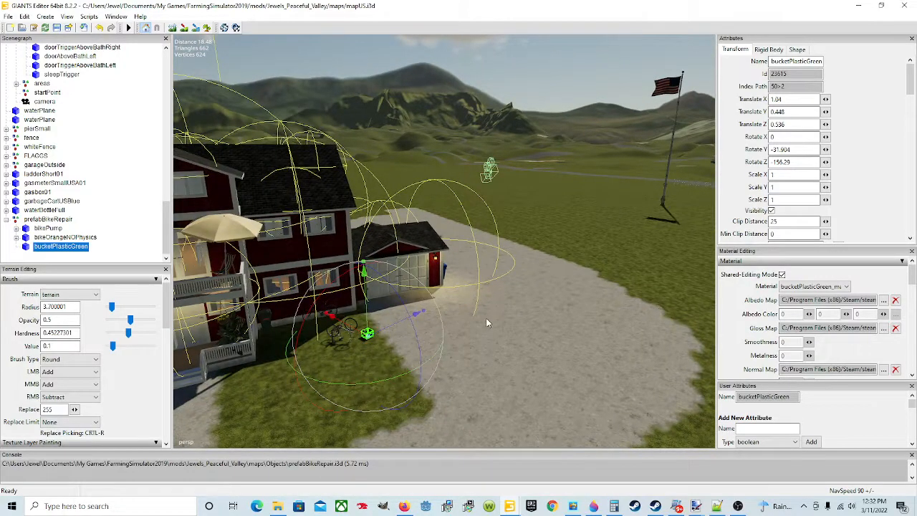